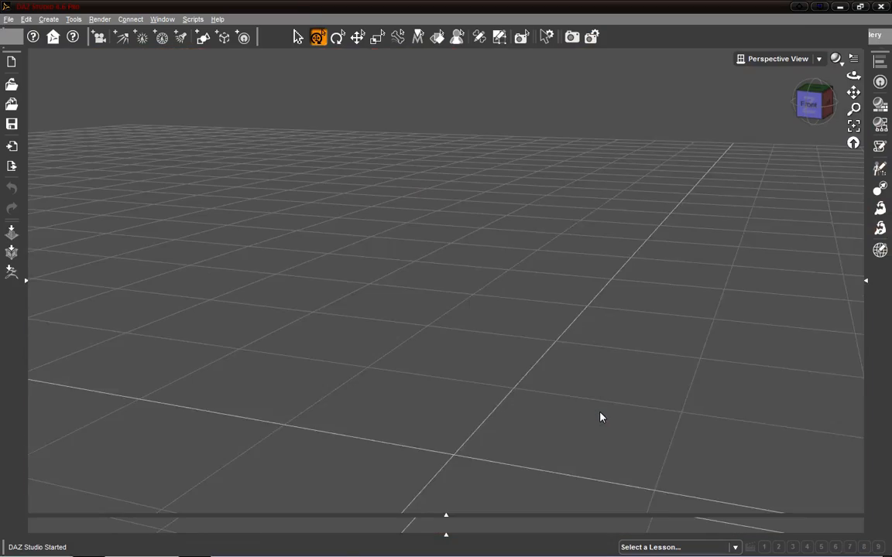
left_click_drag(809, 102, 825, 132)
left_click_drag(854, 75, 879, 82)
left_click_drag(416, 419, 414, 433)
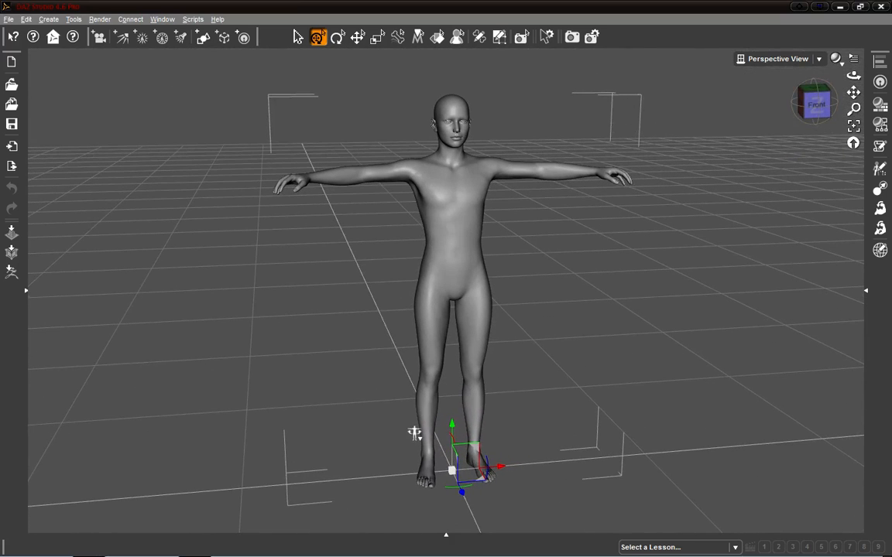
key("alt+Tab")
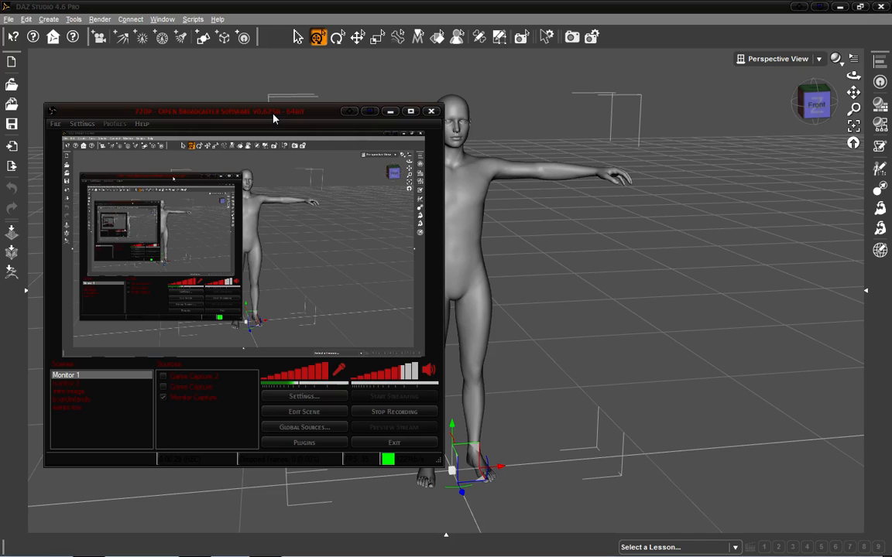
left_click_drag(274, 116, 276, 109)
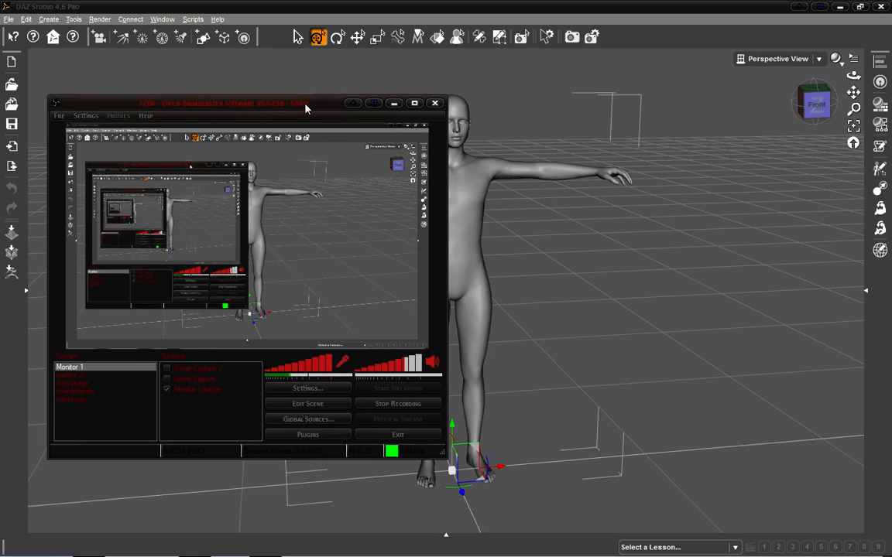
left_click(394, 103)
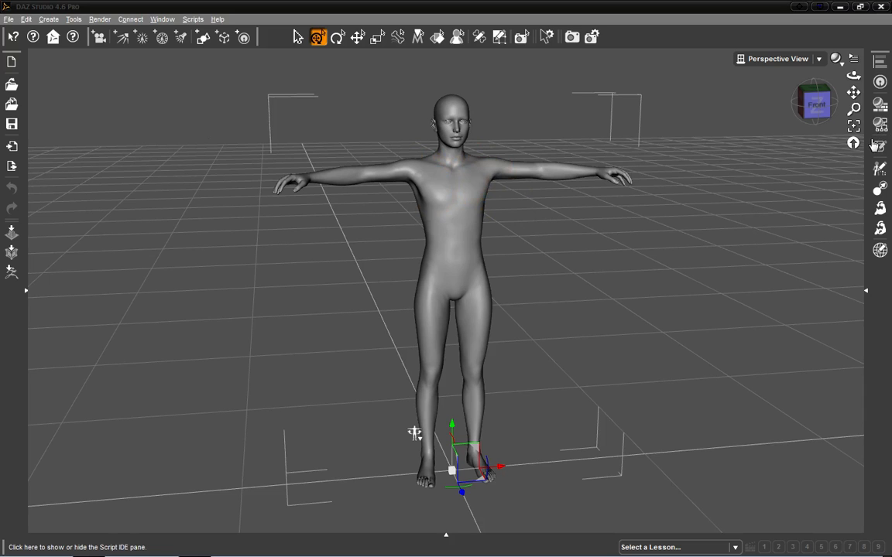
Step: Switch to the front view and create a new D-Former on the Genesis figure, accepting the default name
left_click(813, 113)
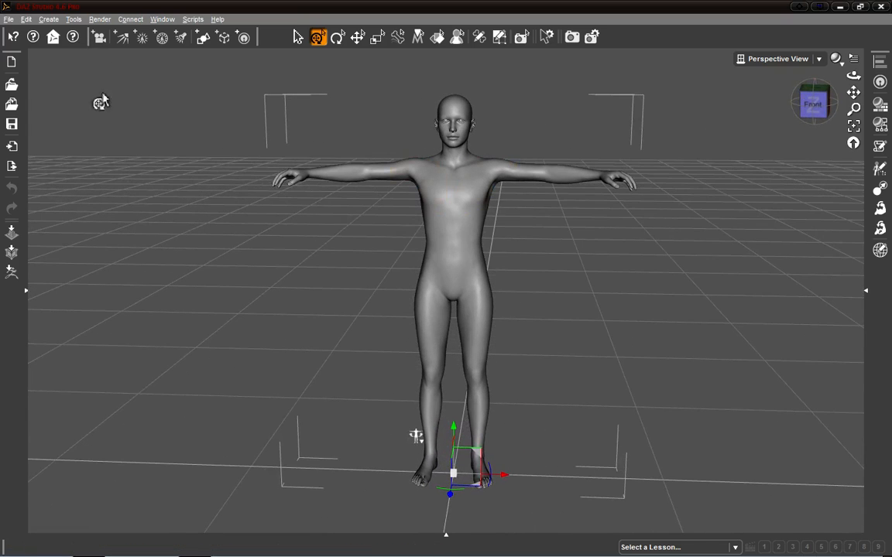
left_click(49, 18)
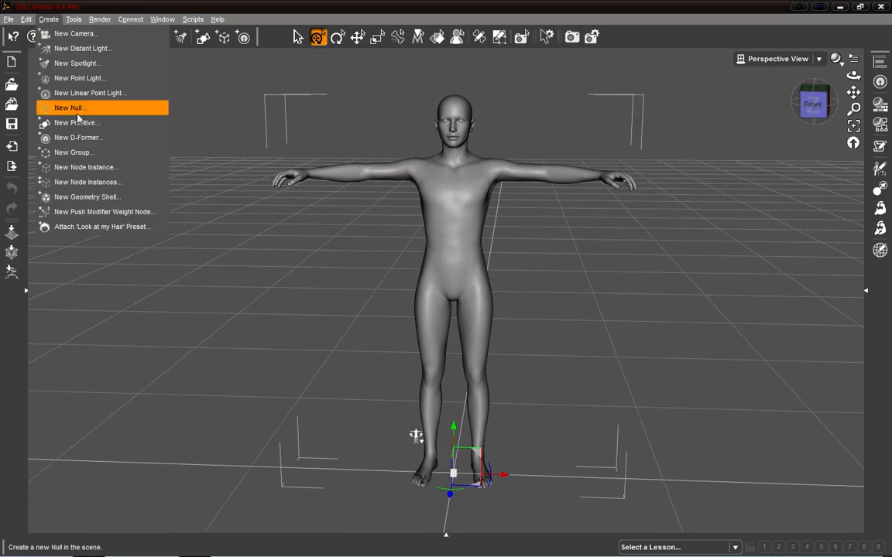
left_click(104, 137)
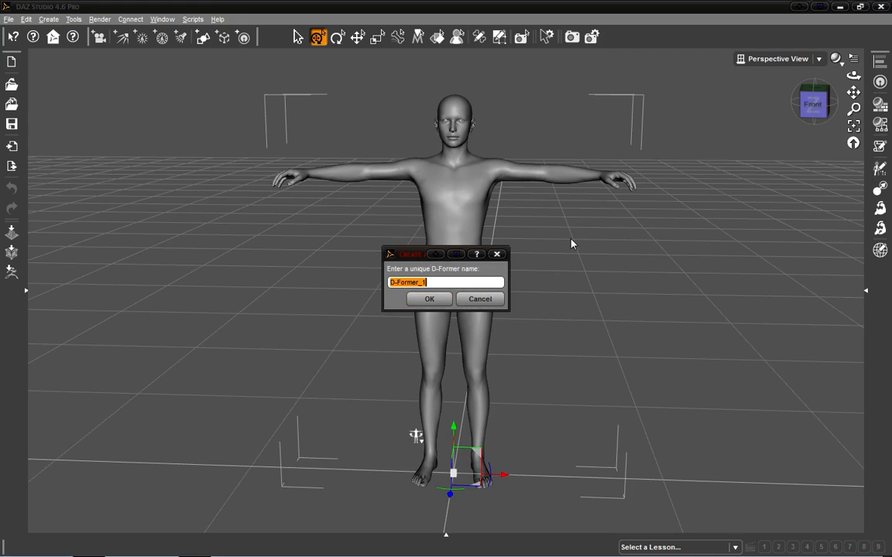
left_click(426, 300)
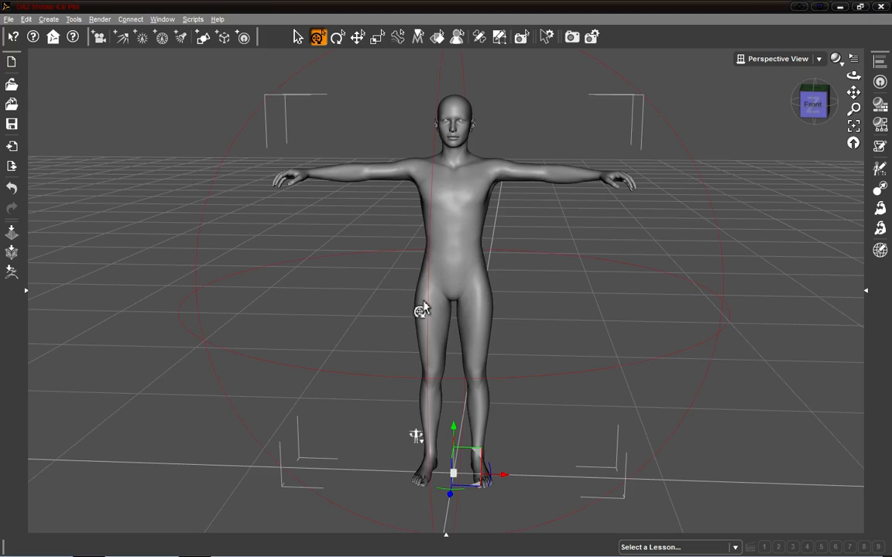
Step: Open the scene hierarchy, expand Genesis and select the D-Former_1_Field node
left_click(866, 290)
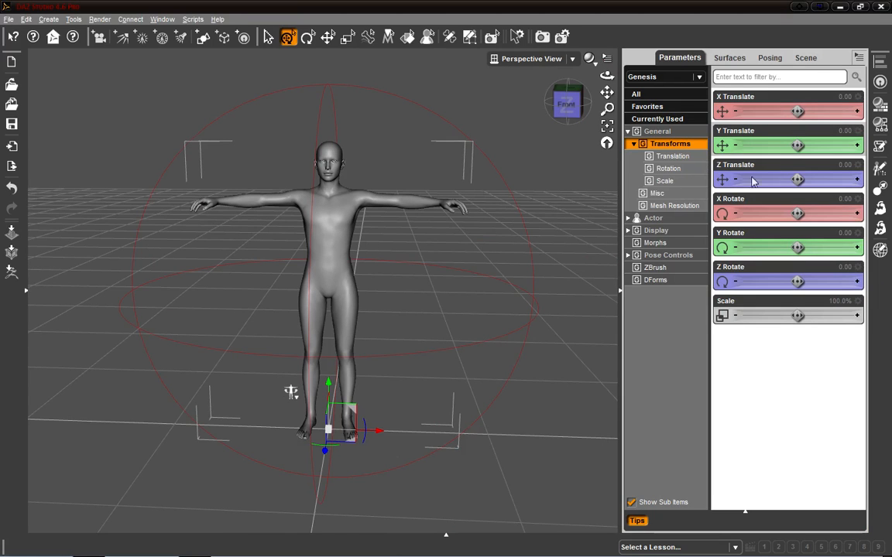
left_click(810, 63)
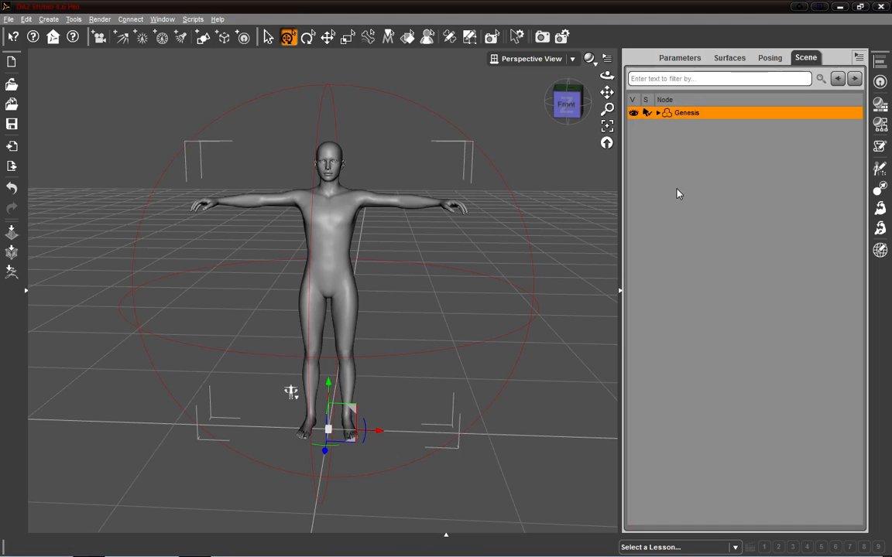
left_click(657, 113)
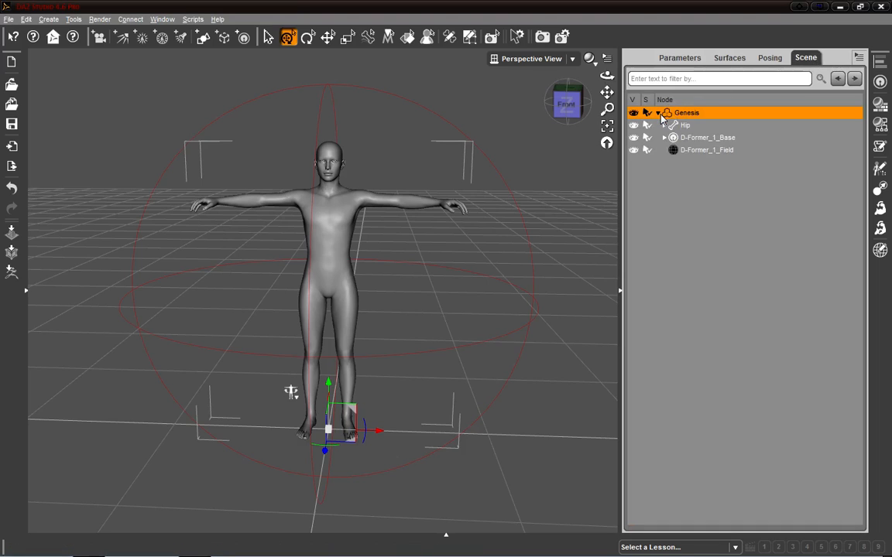
left_click(706, 139)
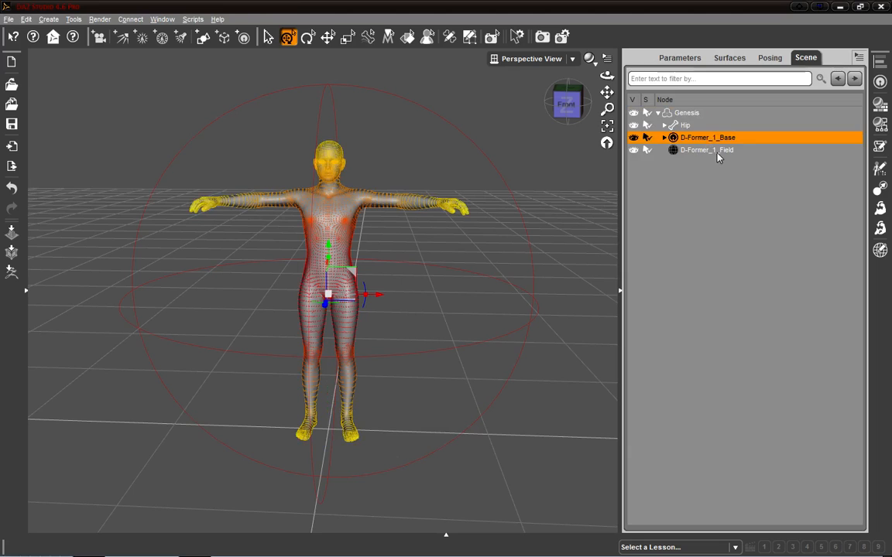
left_click(717, 151)
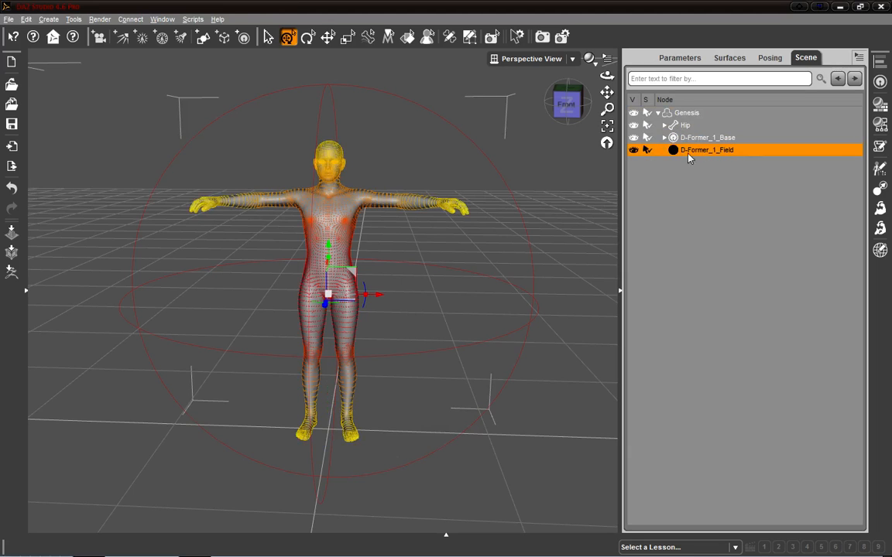
Step: Shrink the D-Former field's overall scale to about 2322%
scroll(555, 188, "up", 5)
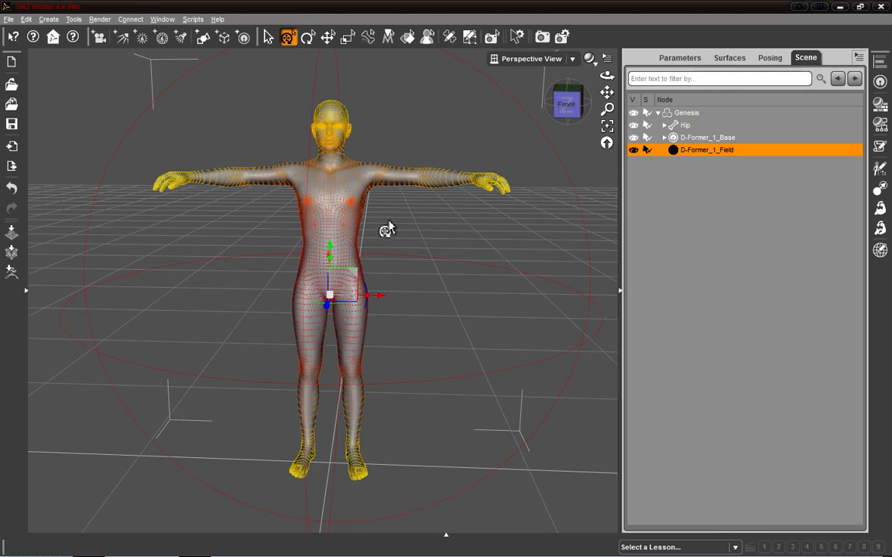
left_click_drag(565, 104, 532, 111)
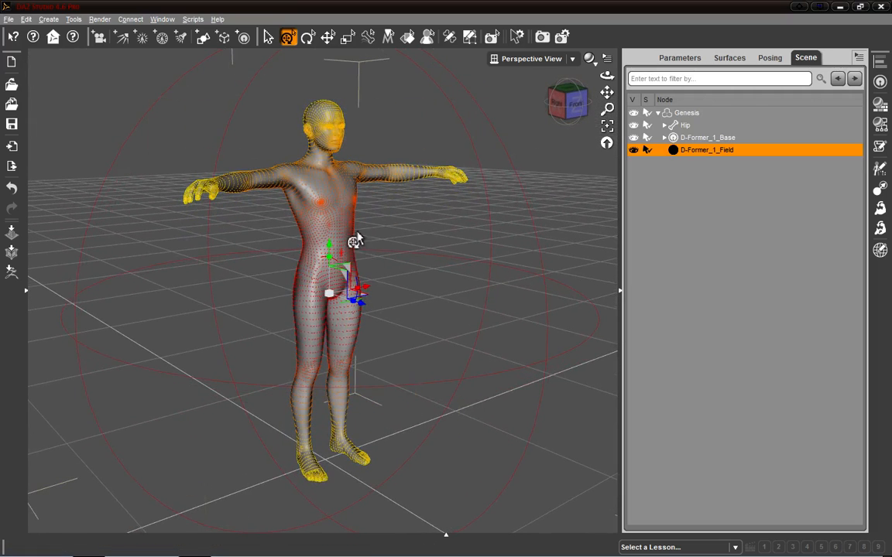
left_click_drag(553, 124, 568, 106)
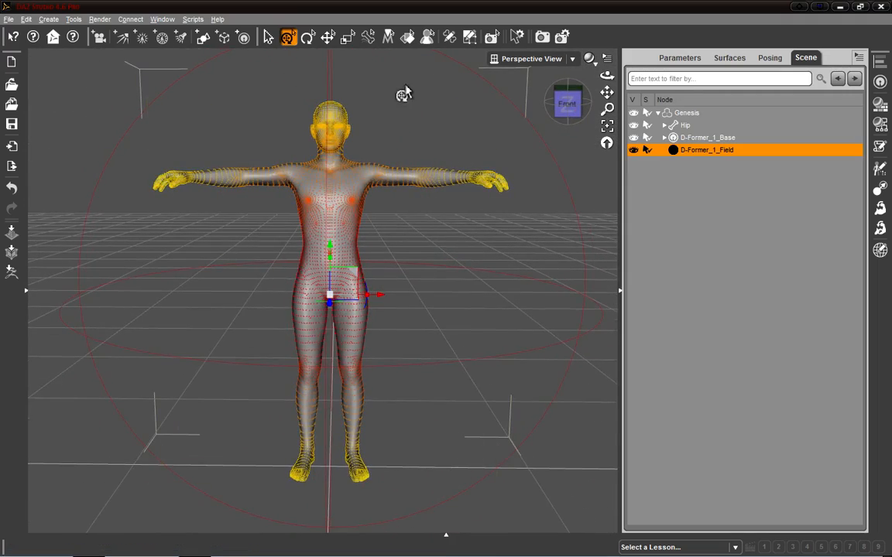
left_click(691, 60)
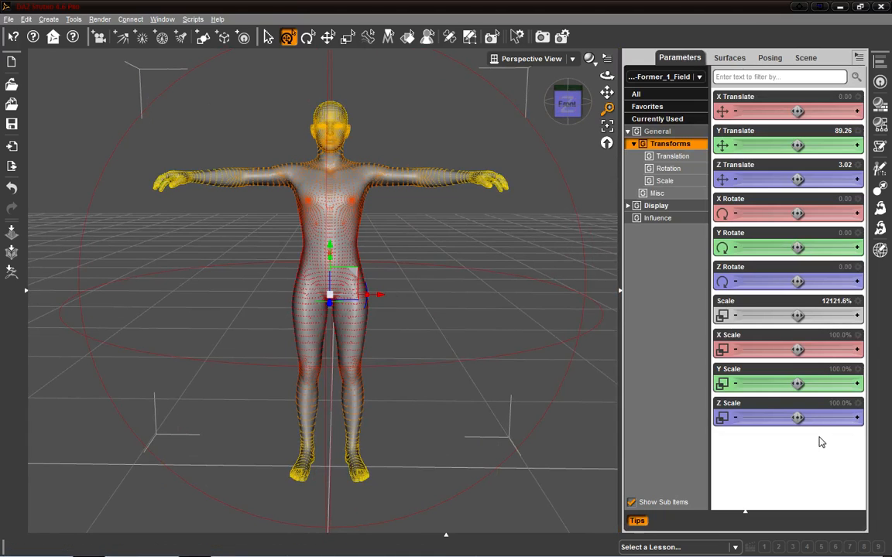
left_click_drag(798, 315, 771, 315)
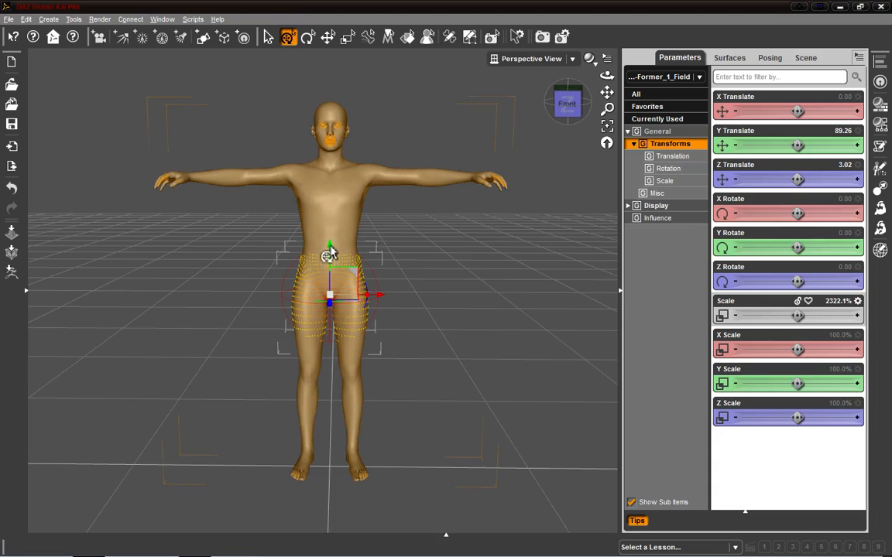
Step: Move the field down and sideways over the figure's left thigh, to about Y 72.63 and X 11.07
left_click_drag(330, 250, 329, 288)
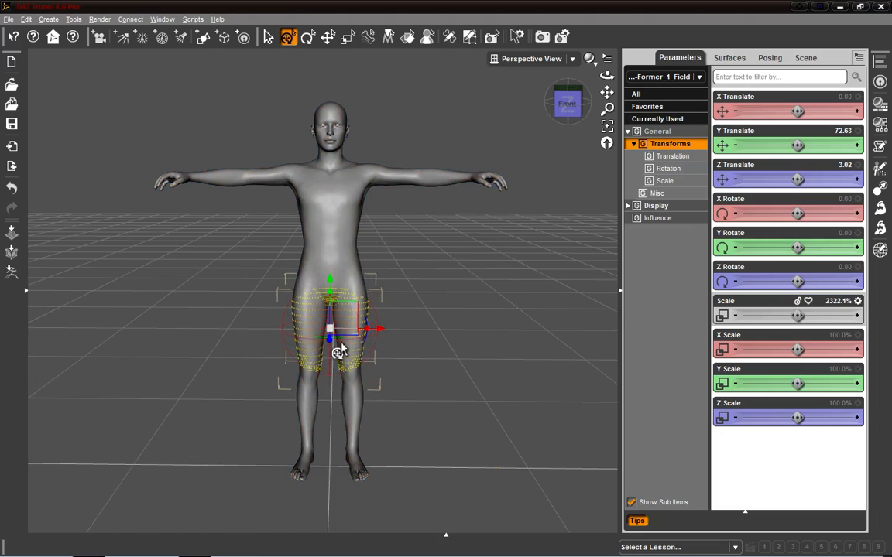
left_click_drag(380, 331, 403, 331)
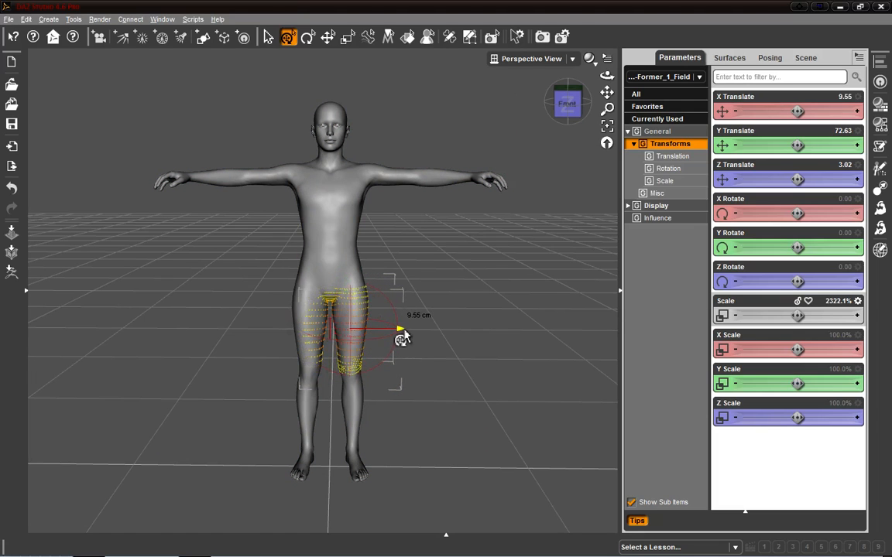
mouse_move(797, 111)
left_mouse_down()
mouse_move(773, 112)
mouse_move(797, 112)
left_mouse_up()
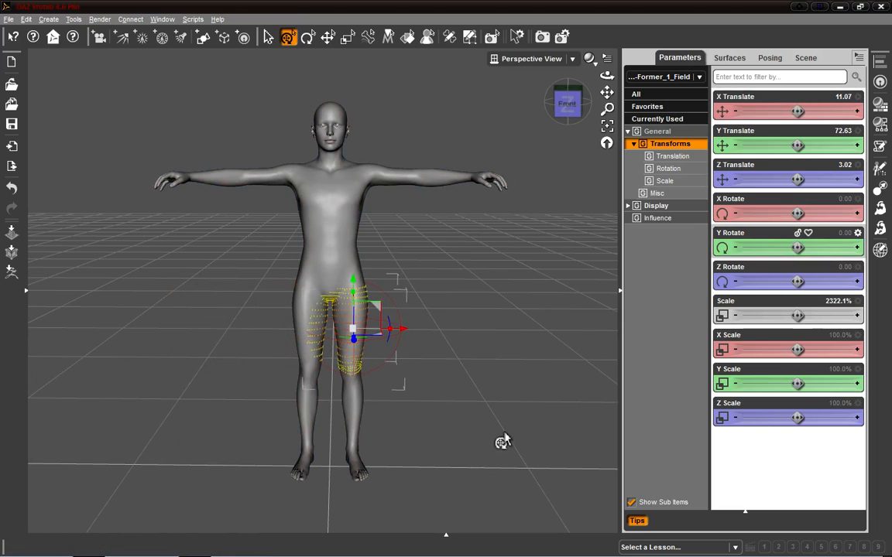
Step: Narrow the field's X scale to about 49.6% so it fits the left thigh
scroll(476, 338, "up", 5)
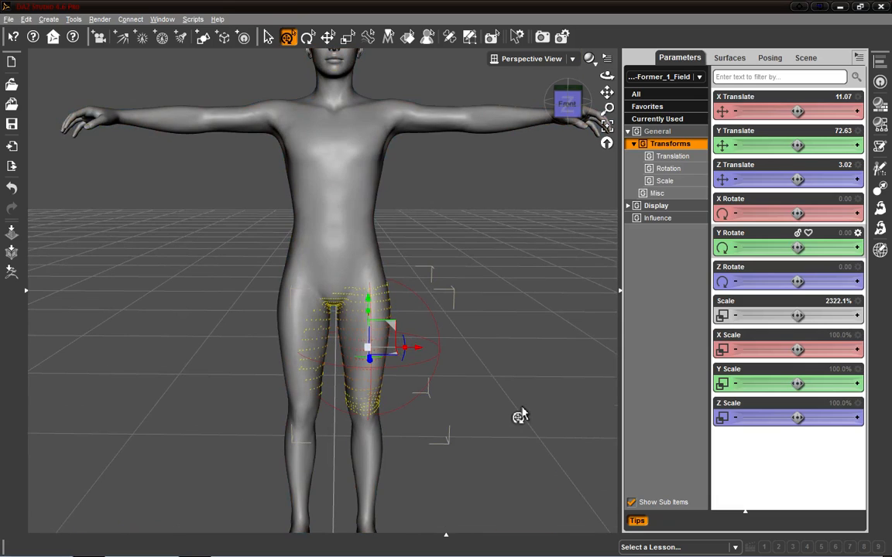
left_click(806, 59)
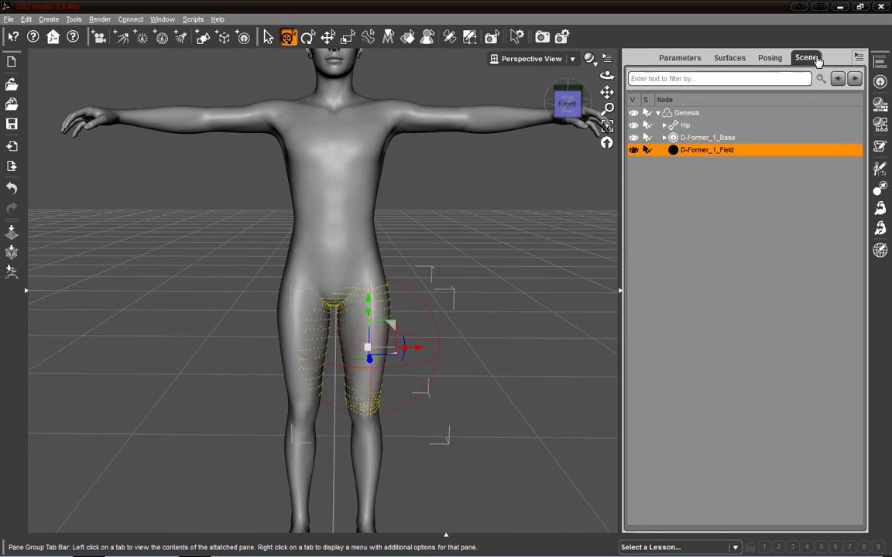
left_click(664, 138)
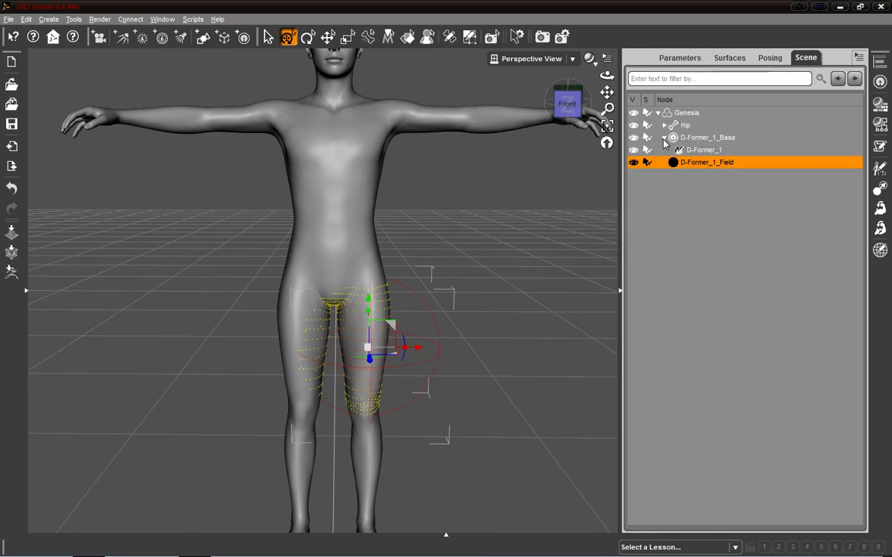
left_click(680, 58)
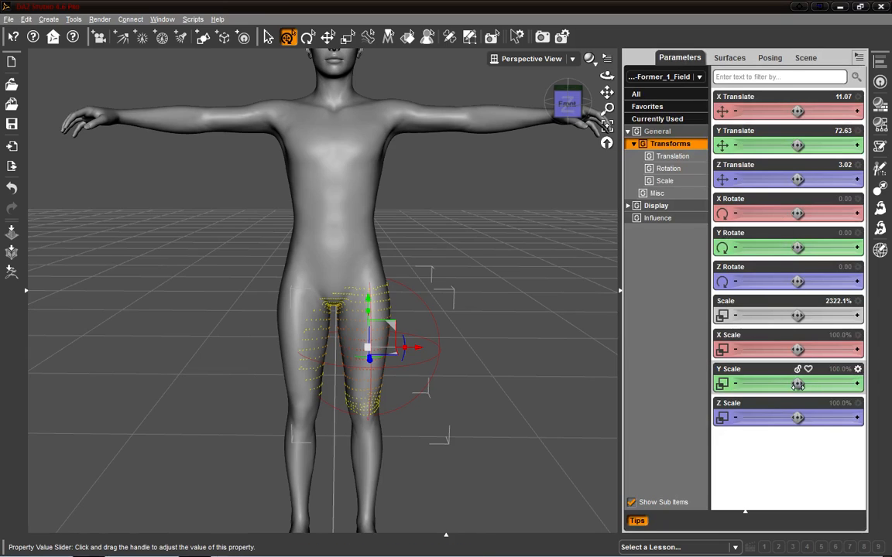
left_click_drag(798, 350, 770, 350)
Step: Select the D-Former_1 node under D-Former_1_Base and show its parameters
mouse_move(580, 104)
left_mouse_down()
mouse_move(489, 94)
mouse_move(582, 100)
left_mouse_up()
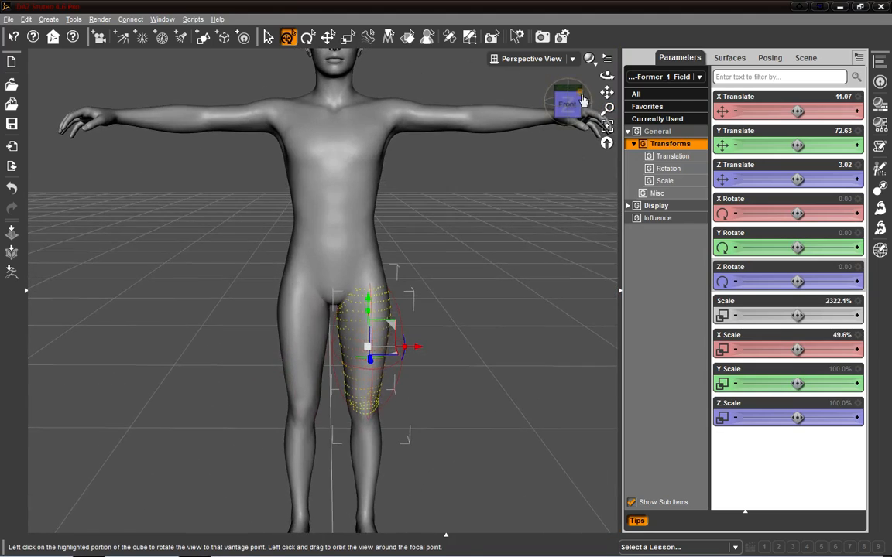
left_click(804, 58)
left_click(694, 150)
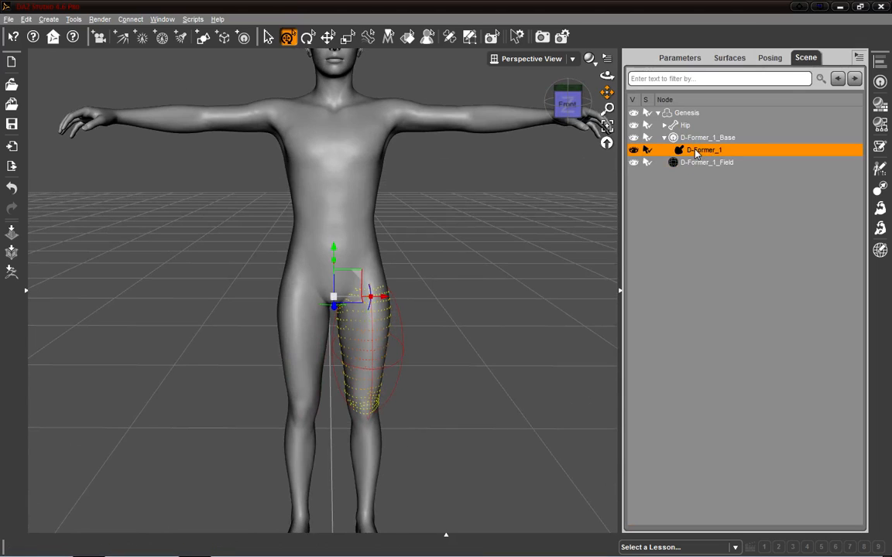
left_click(684, 60)
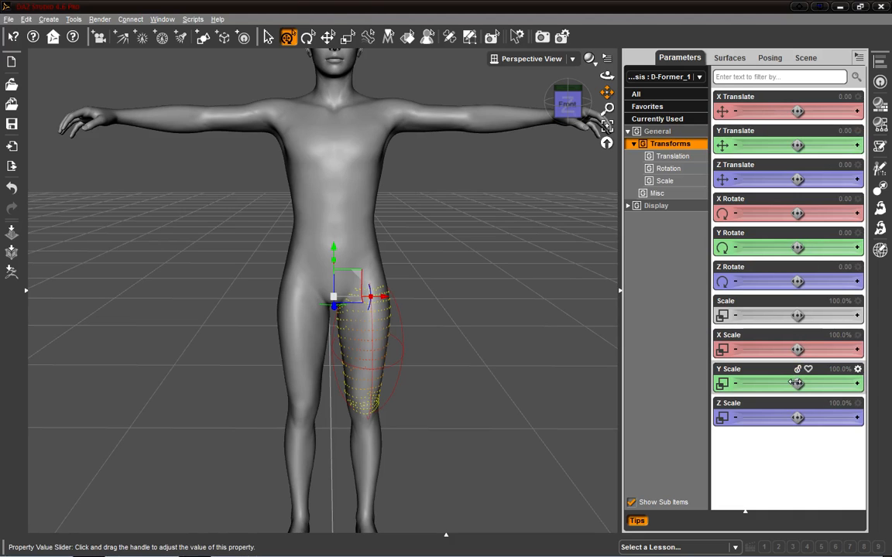
Step: Try changing the deformer's Y scale and X scale
left_click_drag(567, 103, 596, 109)
mouse_move(802, 385)
left_mouse_down()
mouse_move(810, 384)
mouse_move(786, 383)
left_mouse_up()
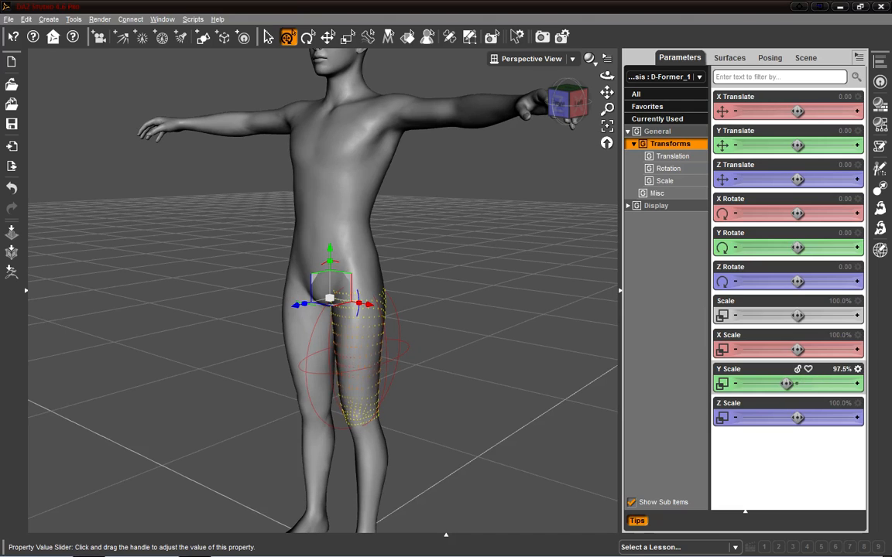
left_click_drag(798, 350, 818, 350)
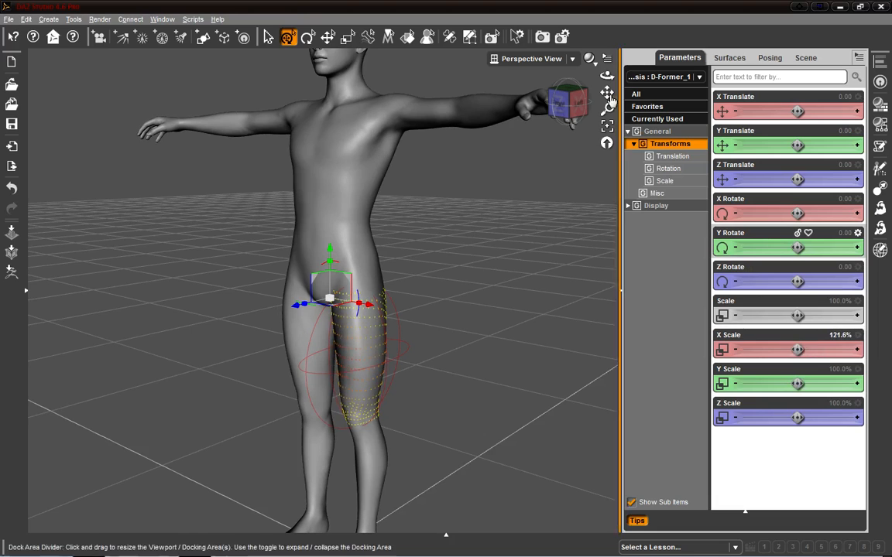
left_click_drag(577, 93, 627, 90)
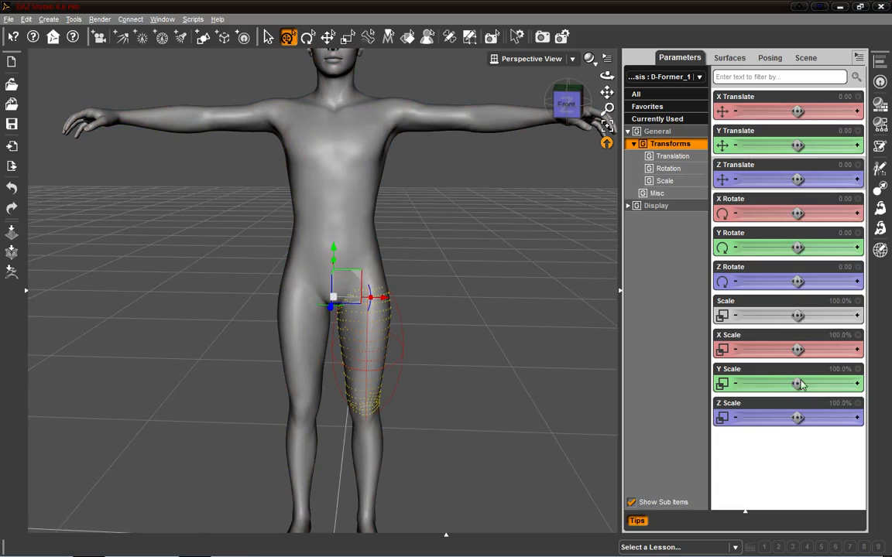
Step: Try different X scale, Z scale and overall scale values on the deformer, undoing each
left_click_drag(797, 349, 786, 349)
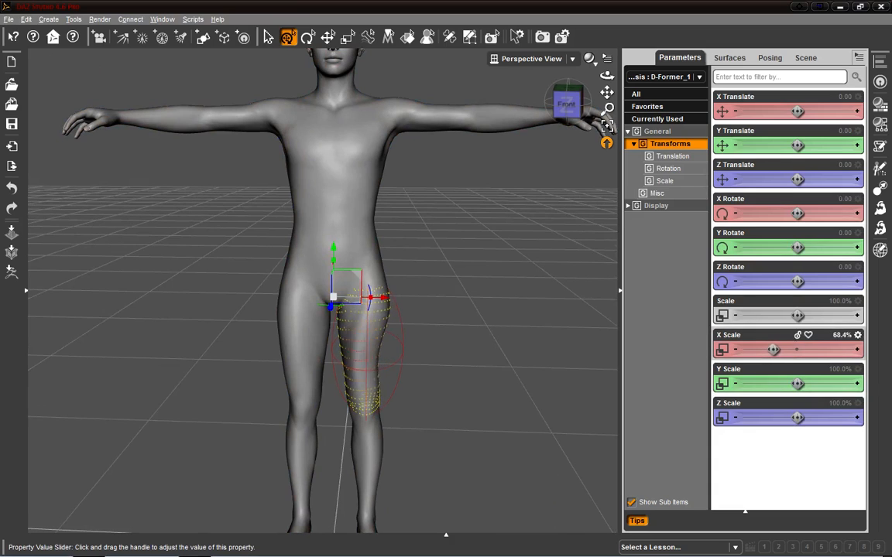
key("ctrl+z")
left_click_drag(797, 418, 773, 418)
key("ctrl+z")
left_click_drag(798, 315, 819, 315)
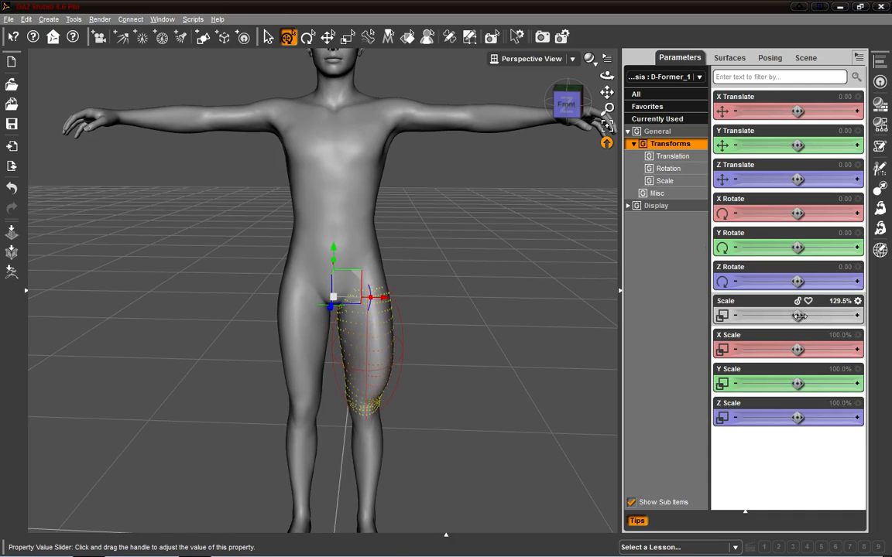
left_click(557, 104)
mouse_move(565, 104)
left_mouse_down()
mouse_move(501, 122)
mouse_move(596, 123)
mouse_move(627, 105)
mouse_move(578, 95)
left_mouse_up()
key("ctrl+z")
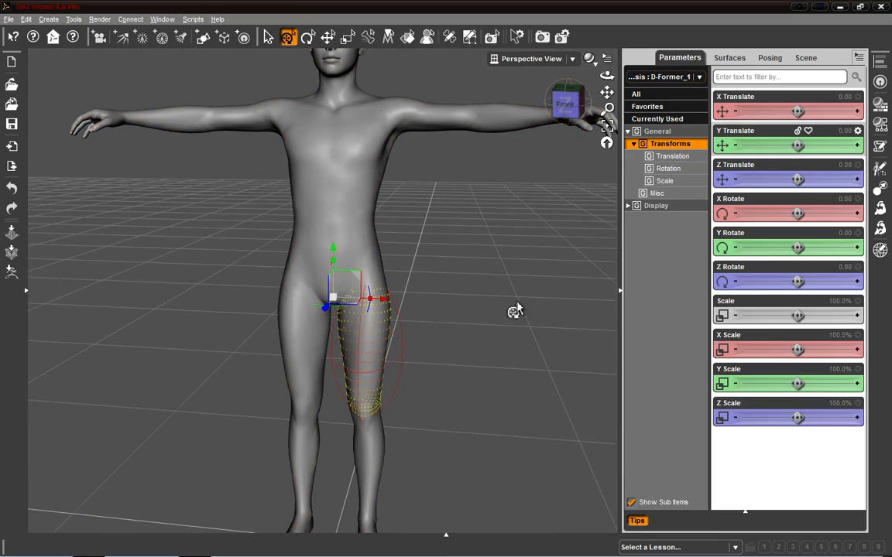
Step: Move the deformer down to a Y translate of about -67.56 to stretch the left leg
left_click_drag(798, 145, 757, 145)
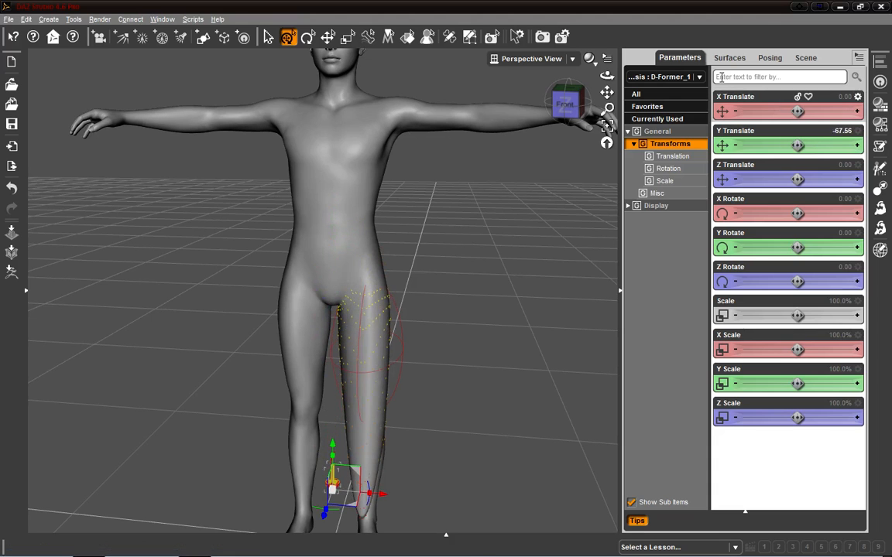
Step: Undo the deformer's downward move and widen its X scale to about 112.4%
left_click_drag(569, 105, 610, 109)
key("ctrl+z")
left_click_drag(797, 349, 817, 349)
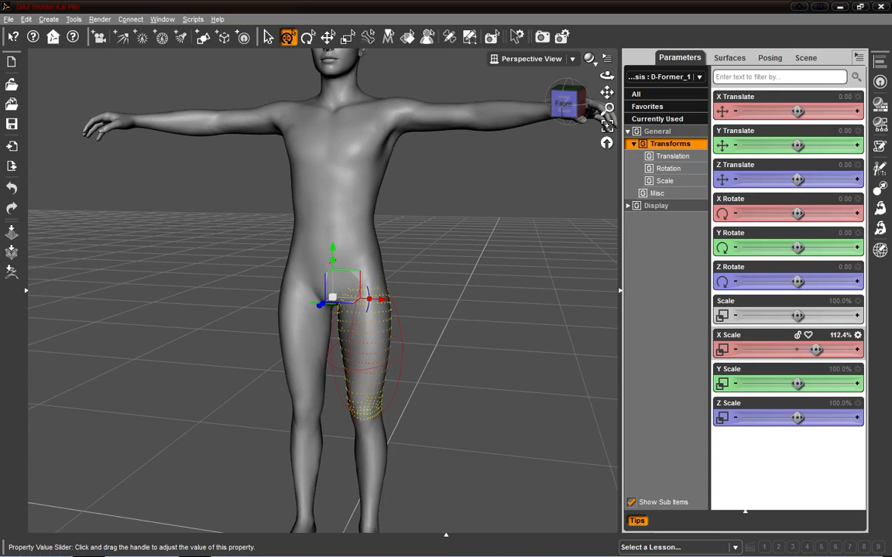
left_click_drag(585, 111, 573, 109)
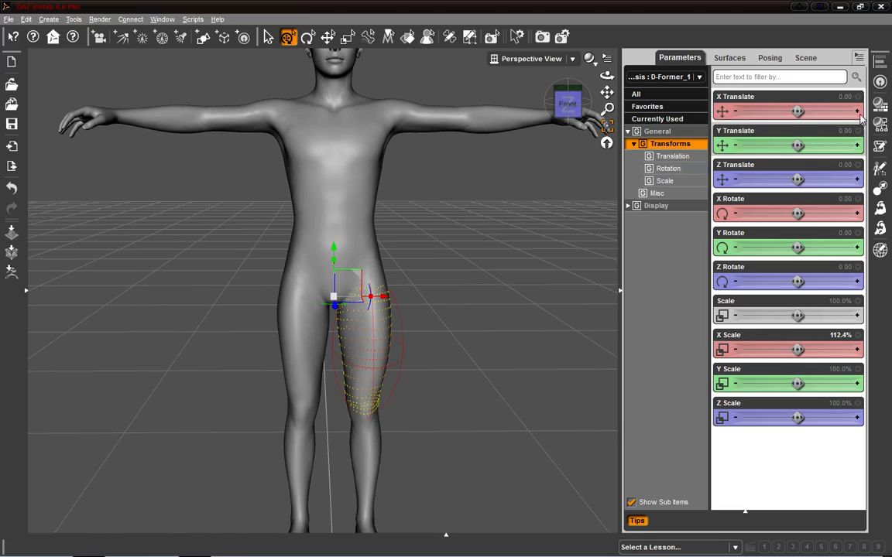
Step: Select the Genesis figure and create a second D-Former on it
left_click(802, 59)
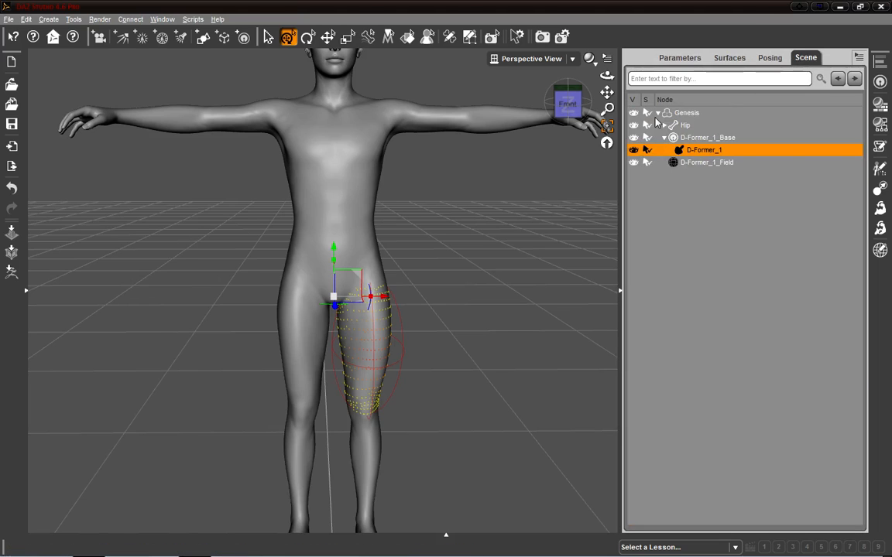
left_click(664, 138)
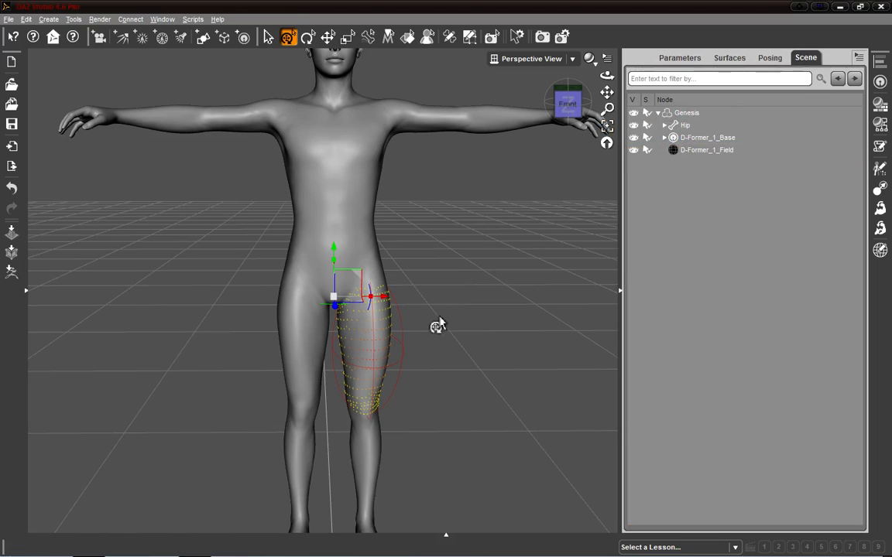
left_click(689, 114)
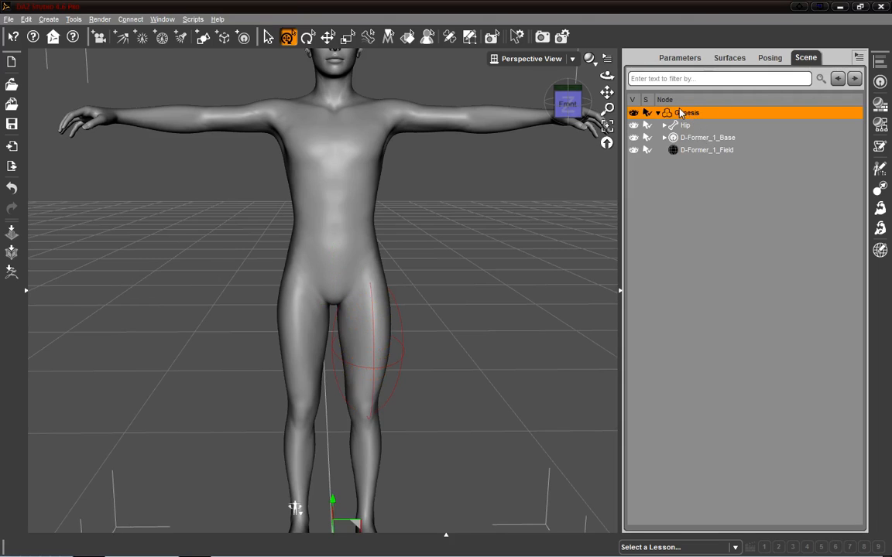
left_click(880, 83)
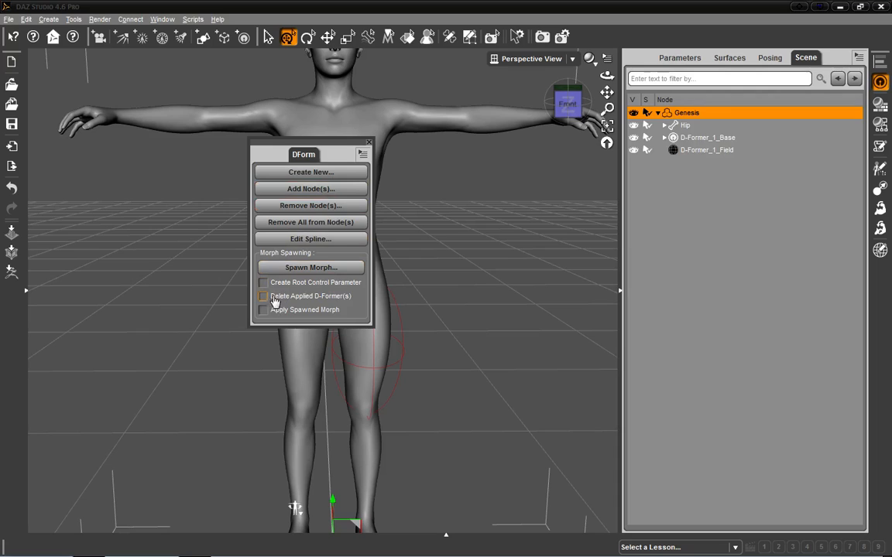
left_click(355, 173)
left_click(430, 300)
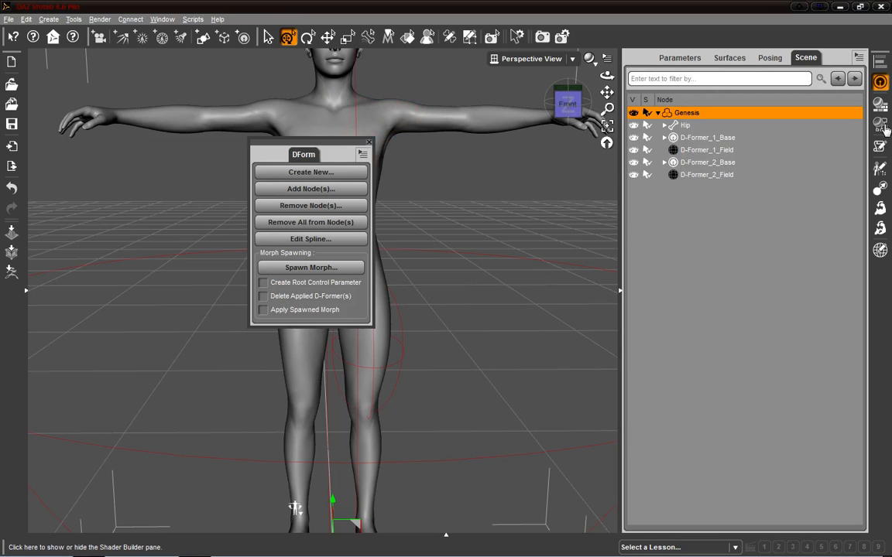
left_click(881, 82)
Step: Select D-Former_2_Field, scale it to about 1668% and move it to X 10.83, Y 72.47 around the left thigh
left_click(706, 151)
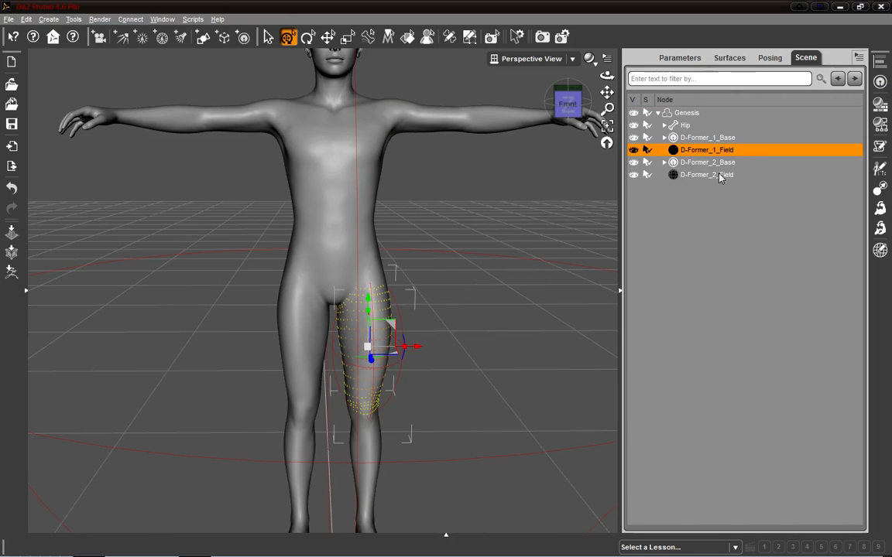
left_click(720, 176)
left_click(713, 163)
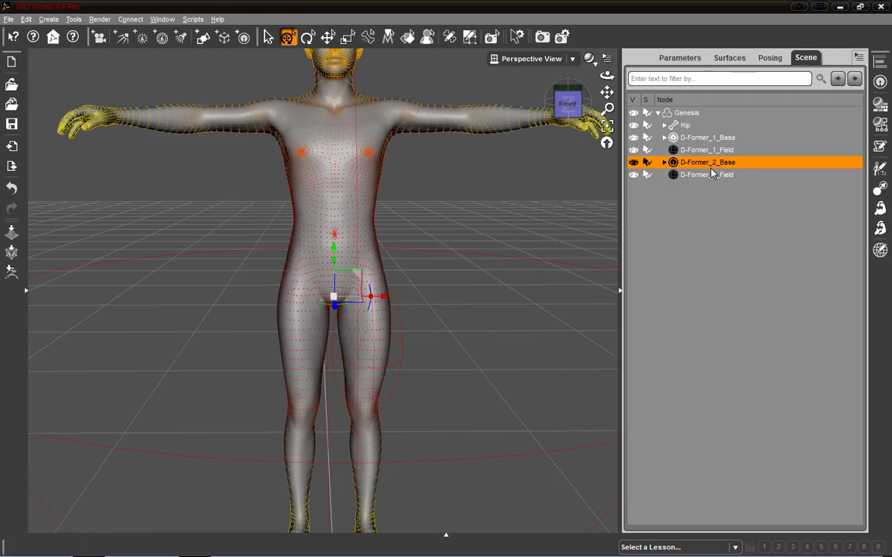
left_click(713, 175)
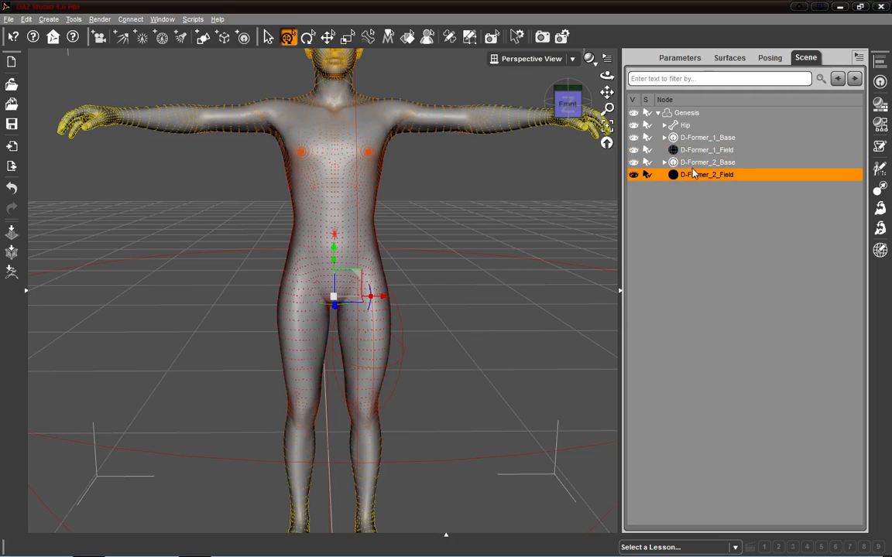
left_click(680, 57)
left_click_drag(800, 314, 763, 315)
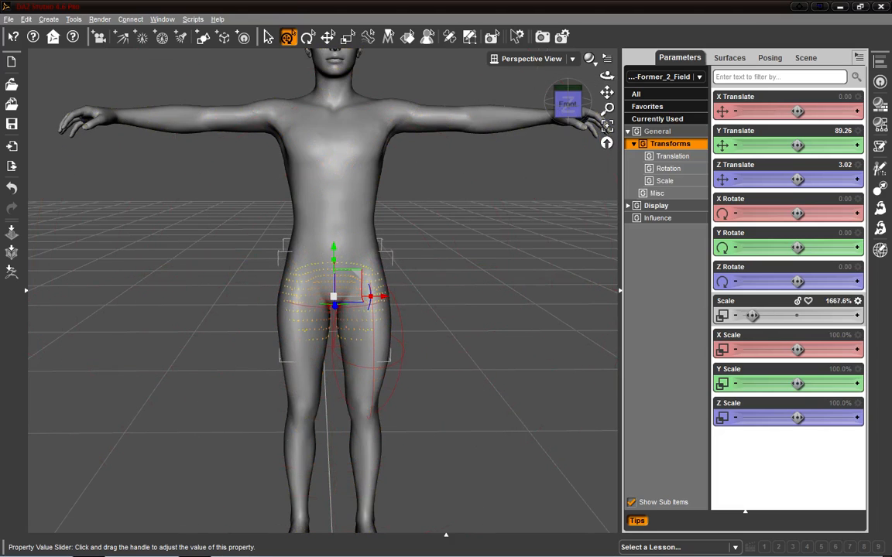
left_click_drag(797, 145, 801, 174)
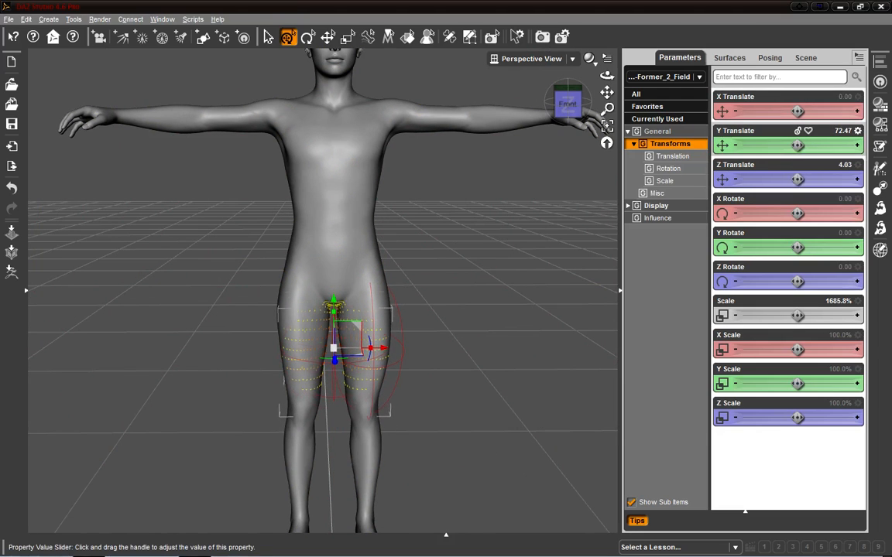
left_click_drag(797, 111, 809, 110)
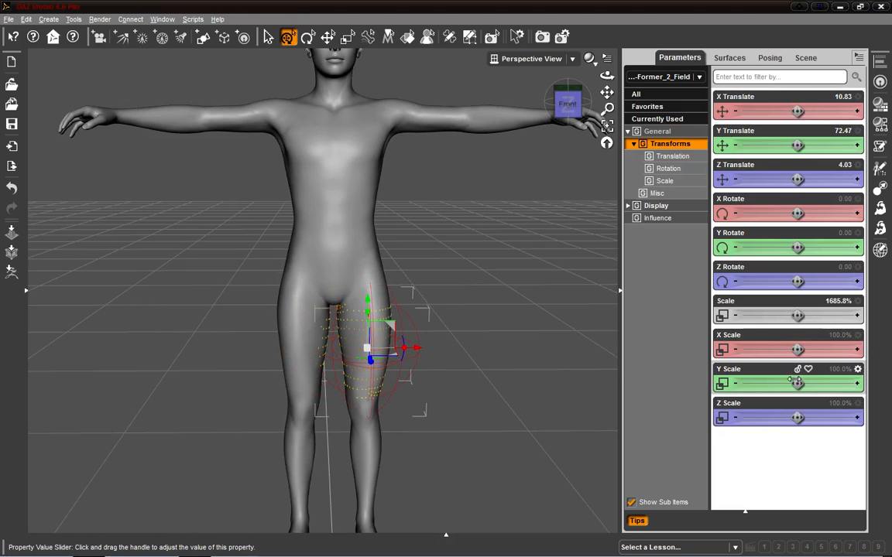
mouse_move(797, 384)
left_mouse_down()
mouse_move(785, 384)
mouse_move(808, 384)
left_mouse_up()
Step: Compare the two D-Former fields and review D-Former_2_Field's parameters
left_click(805, 57)
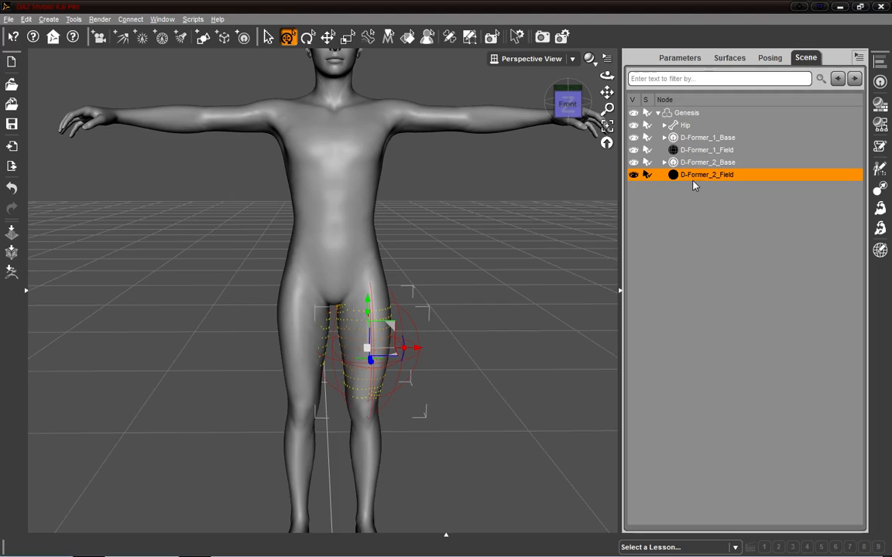
left_click(703, 150)
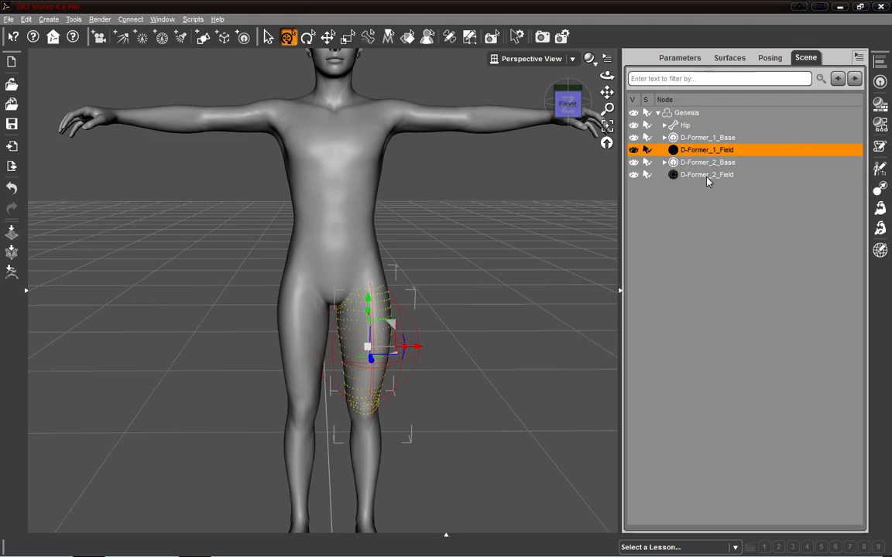
left_click(706, 176)
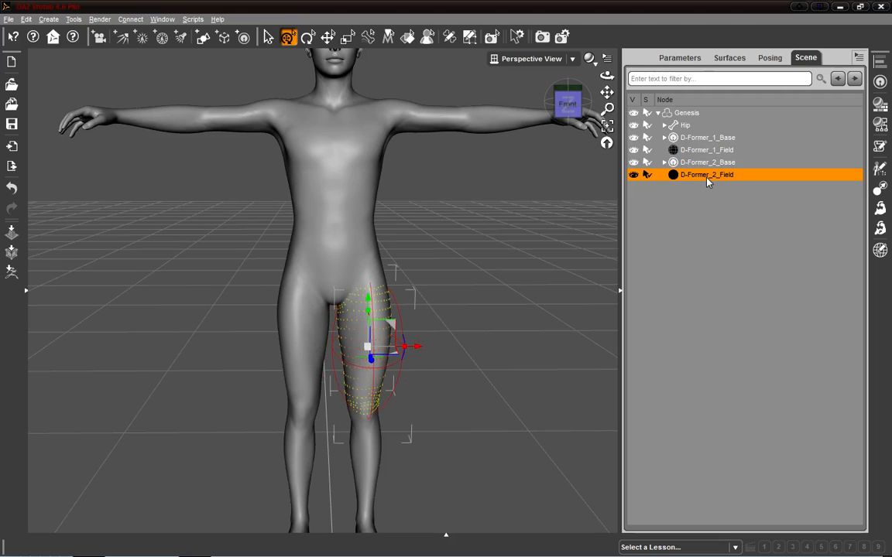
left_click(681, 57)
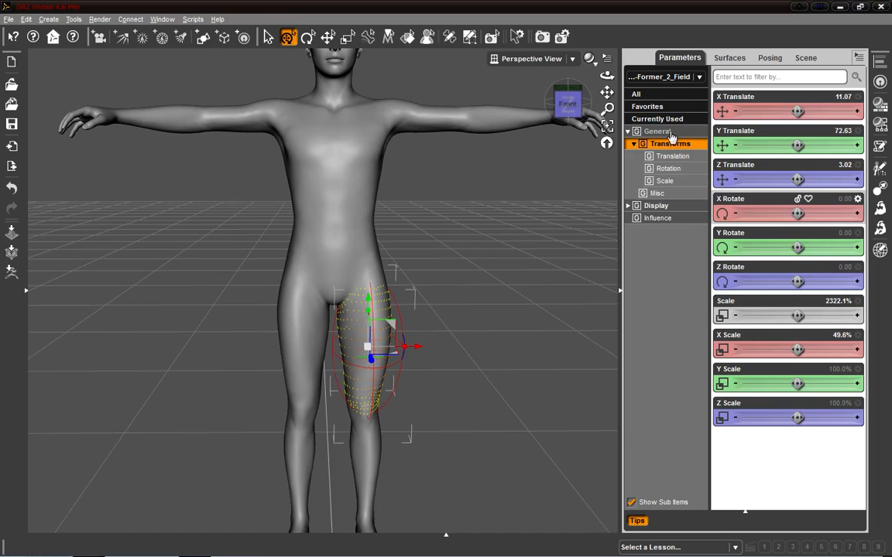
Step: Select the D-Former_2 node and set its Z scale to about 117.6%
left_click(804, 62)
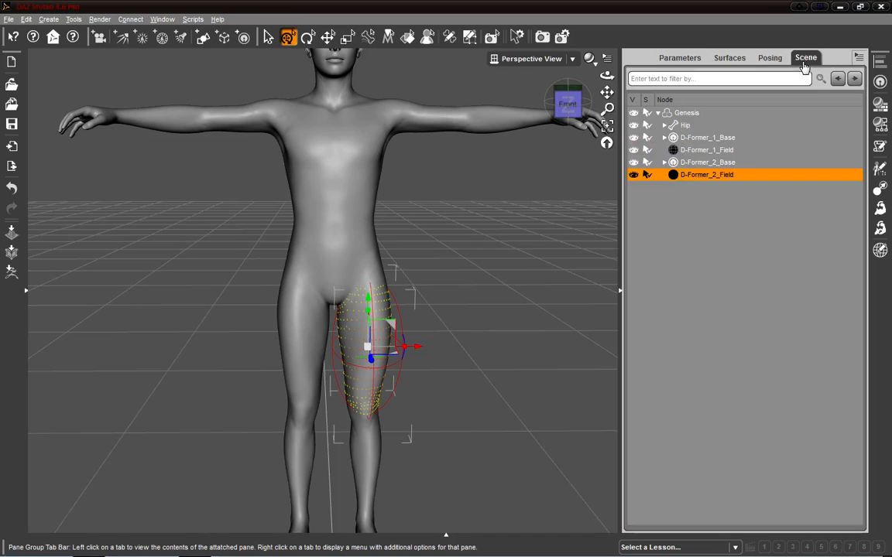
left_click(663, 163)
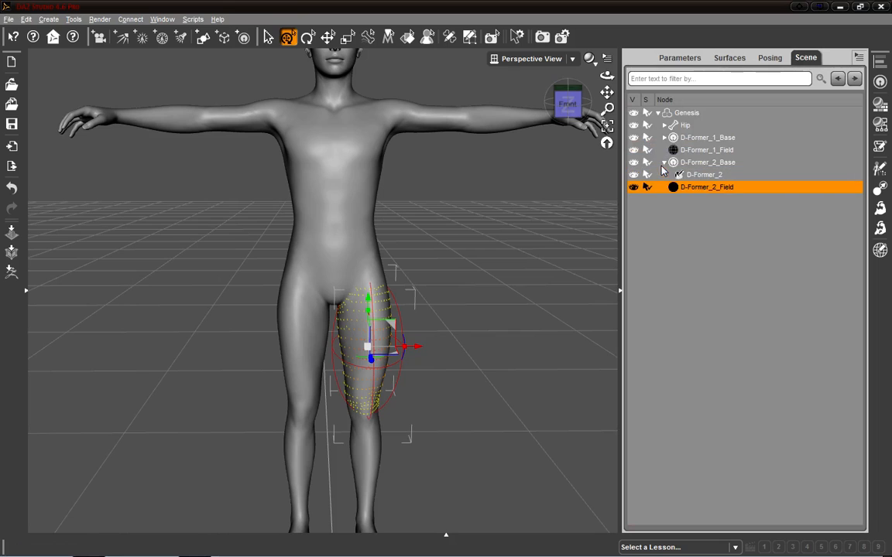
left_click(702, 177)
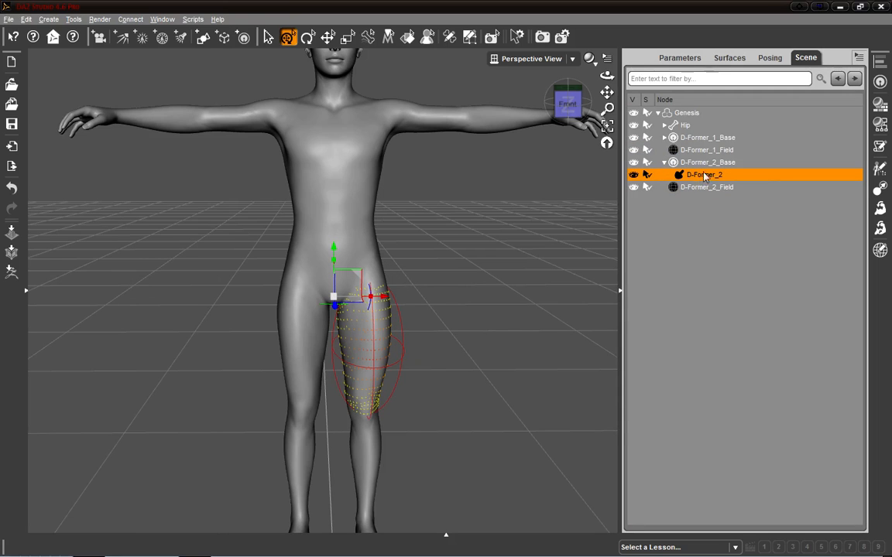
left_click(680, 58)
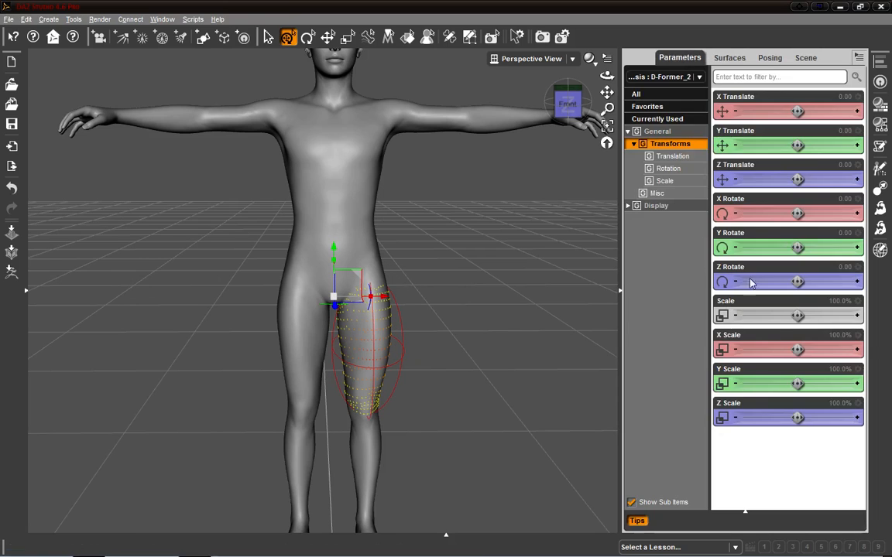
left_click_drag(795, 419, 790, 418)
key("ctrl+z")
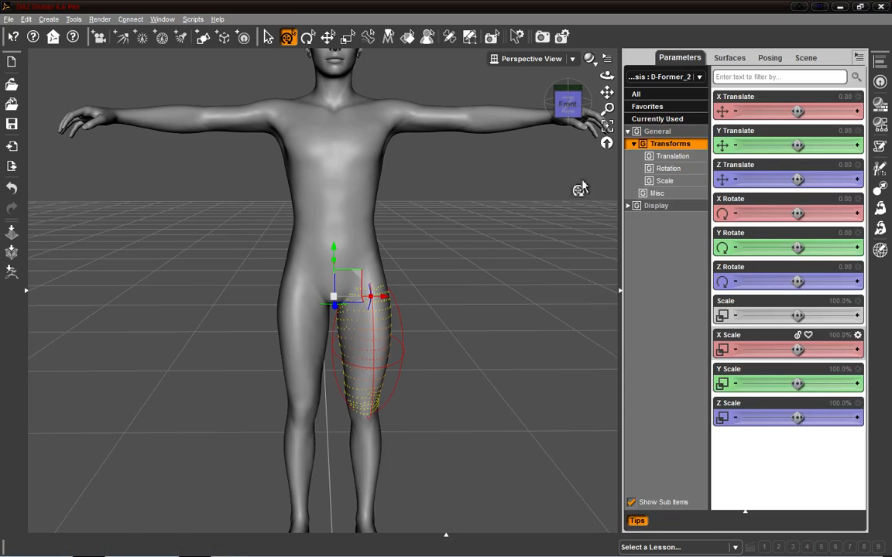
left_click_drag(575, 109, 603, 161)
mouse_move(798, 418)
left_mouse_down()
mouse_move(819, 418)
mouse_move(797, 418)
left_mouse_up()
left_click(571, 102)
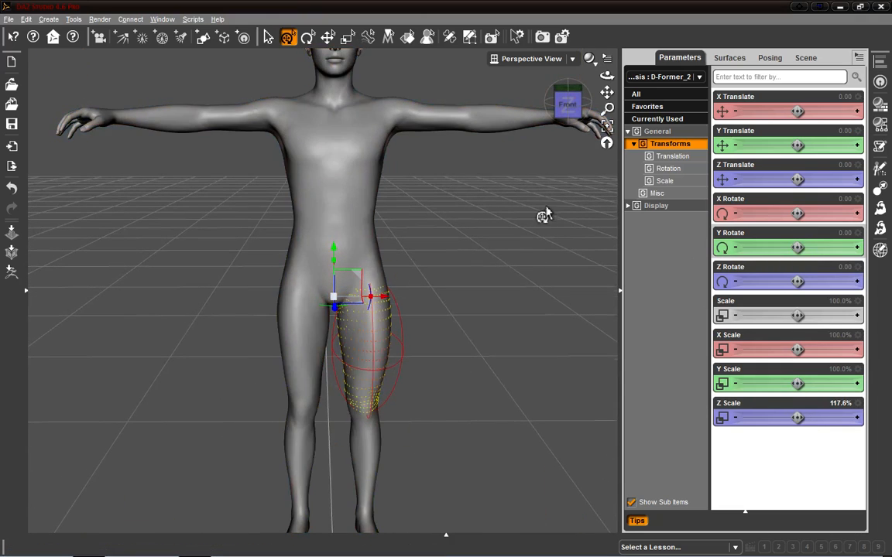
left_click(562, 96)
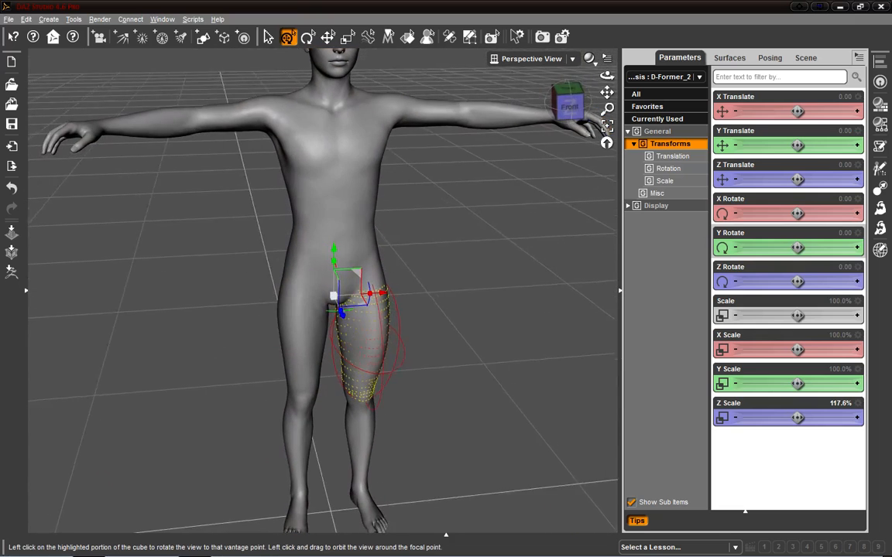
Step: Try to spawn a morph from the DForm pane while the D-Former node is still selected
left_click(881, 81)
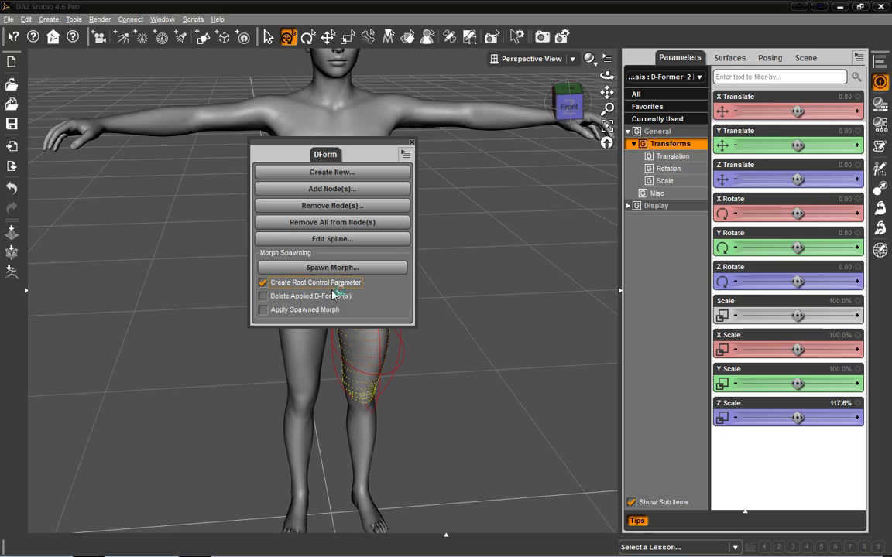
left_click(355, 173)
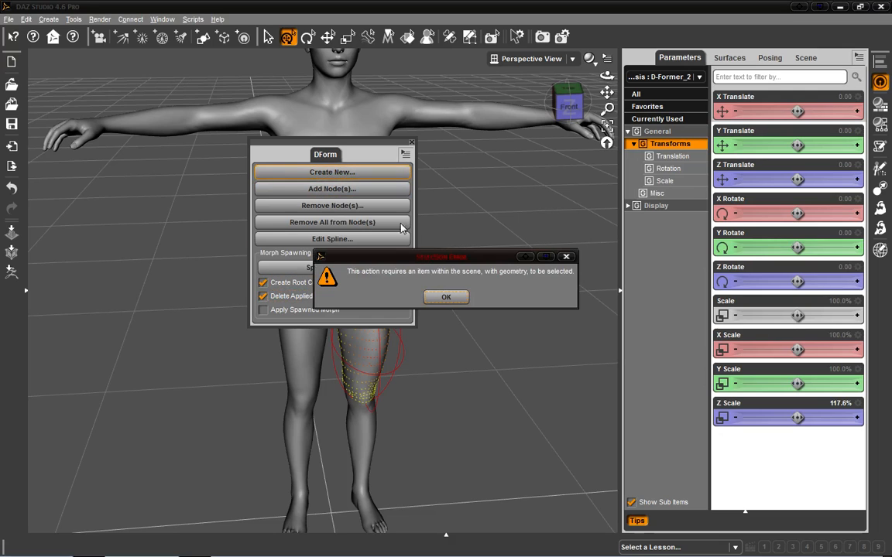
left_click(444, 299)
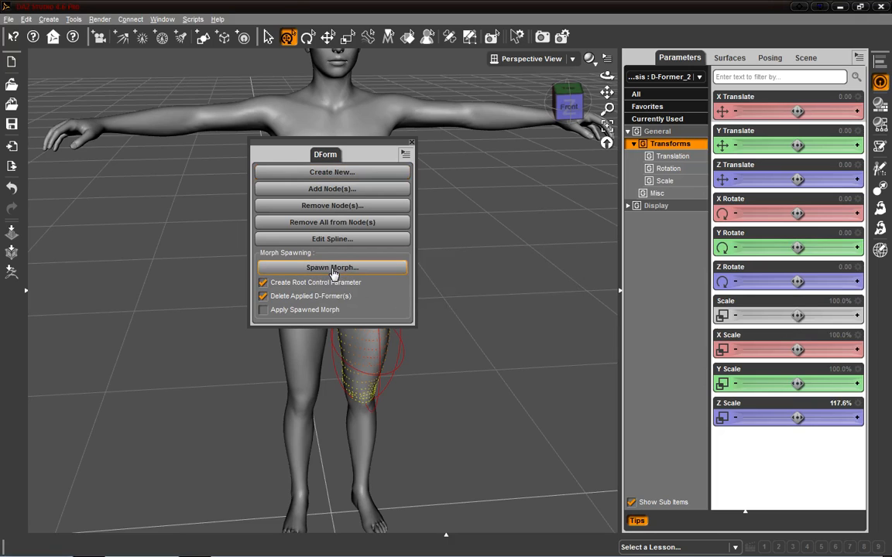
left_click(332, 267)
left_click(456, 299)
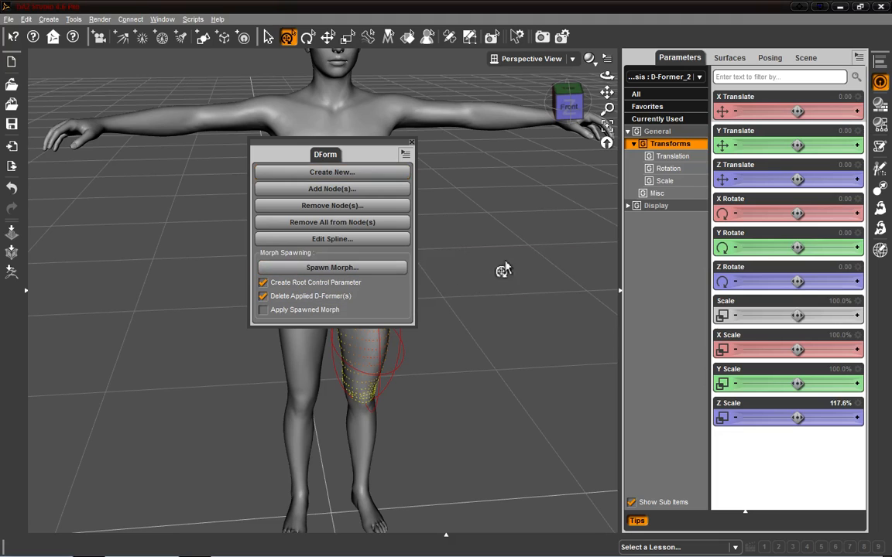
Step: Select Genesis and spawn a morph named kfjf, with root control and deletion of applied D-Formers enabled
left_click(805, 57)
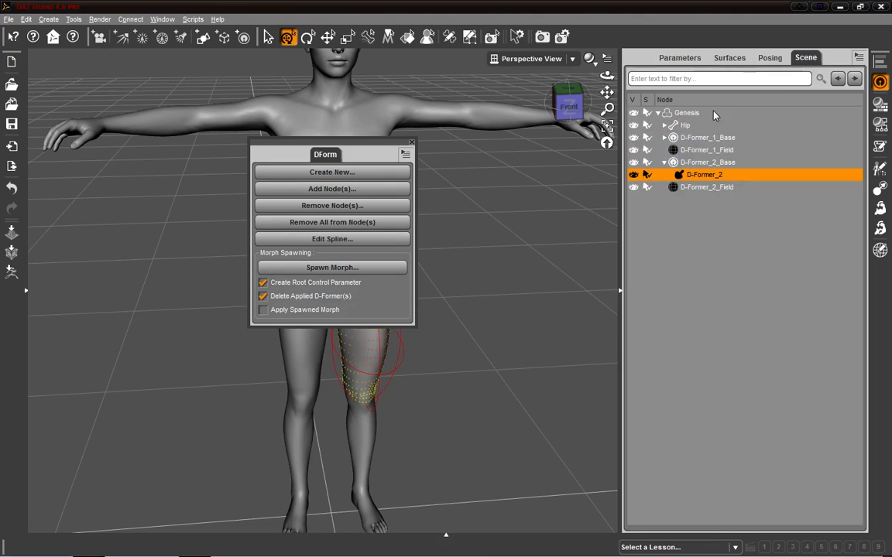
left_click(692, 115)
left_click(362, 269)
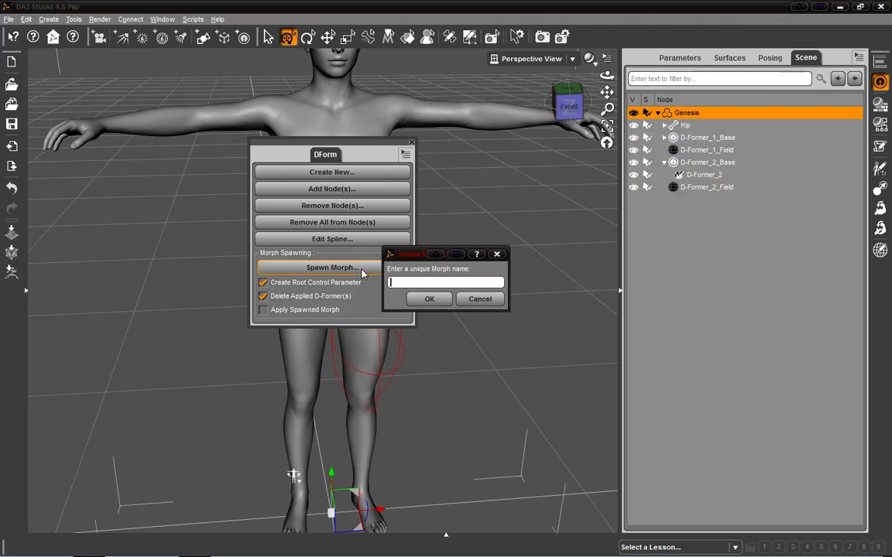
left_click(443, 299)
left_click(267, 232)
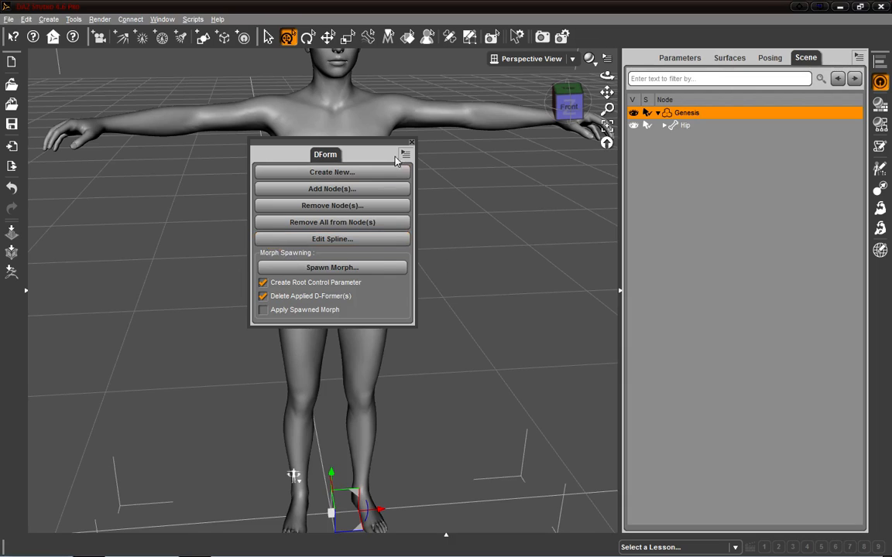
left_click(414, 143)
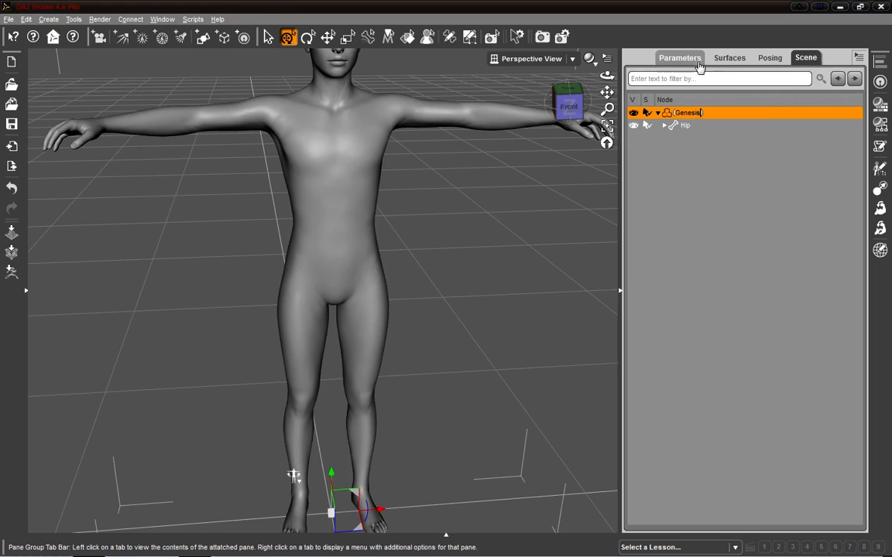
Step: Browse the figure's pose controls and morphs in the posing editor
left_click(768, 58)
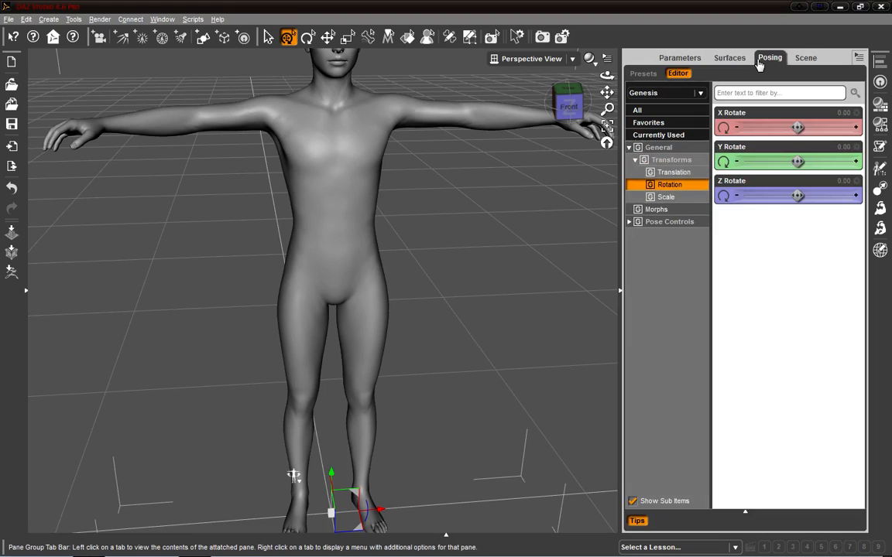
left_click(667, 223)
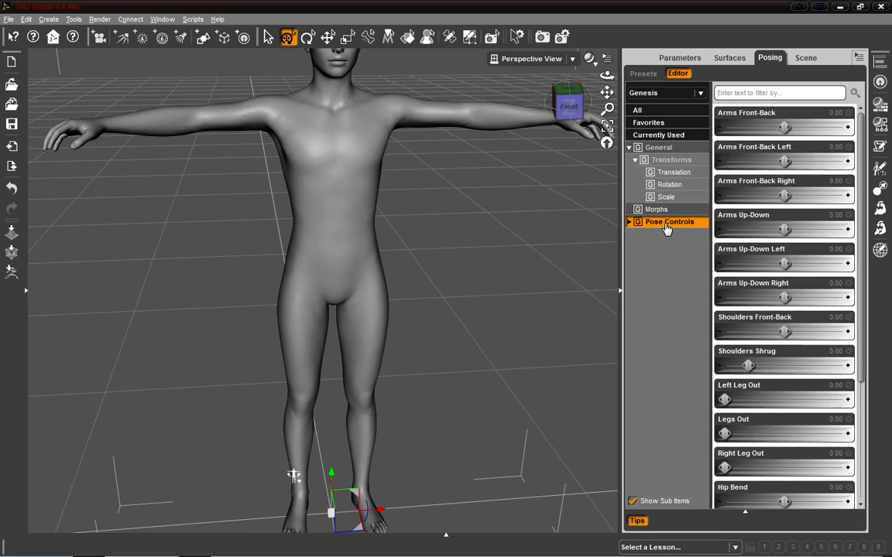
left_click(656, 211)
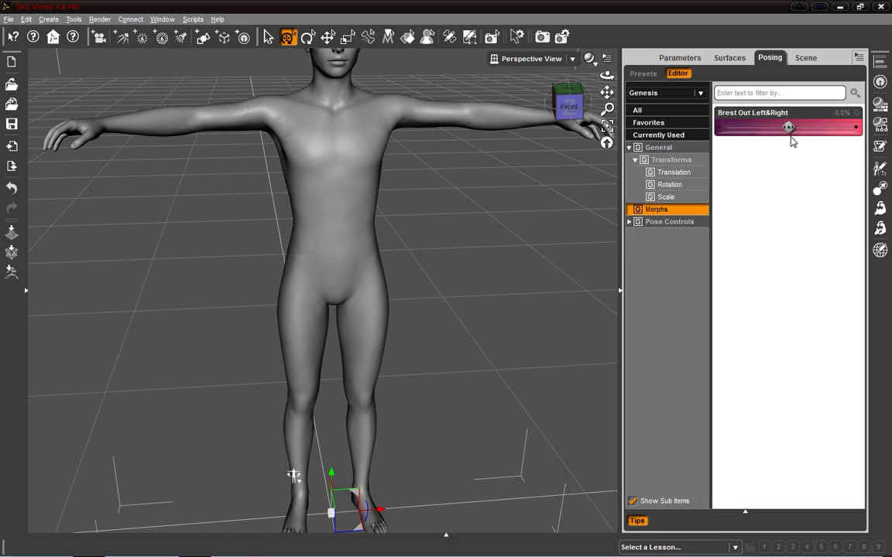
Step: Set the Brest Out Left&Right morph on Genesis to about -36.2%
left_click_drag(788, 128, 775, 128)
left_click(667, 197)
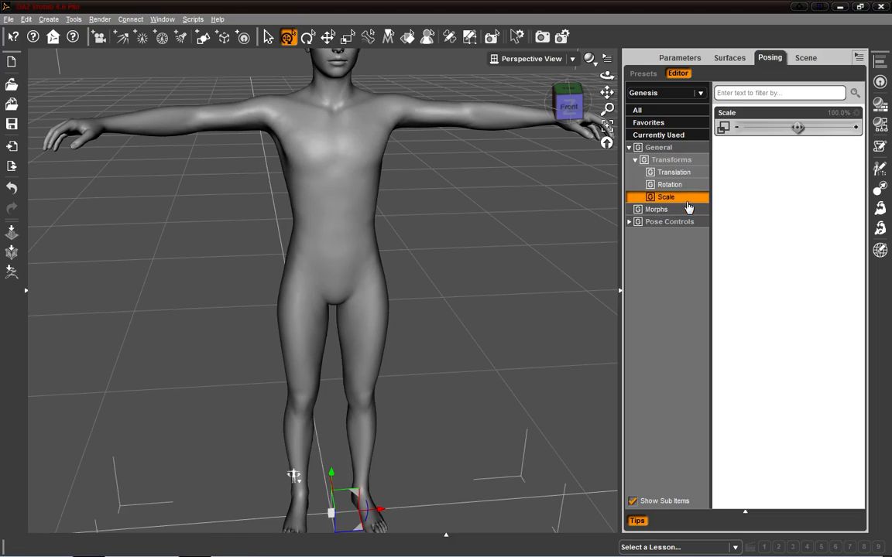
left_click(670, 184)
left_click(673, 148)
left_click(668, 222)
left_click(665, 210)
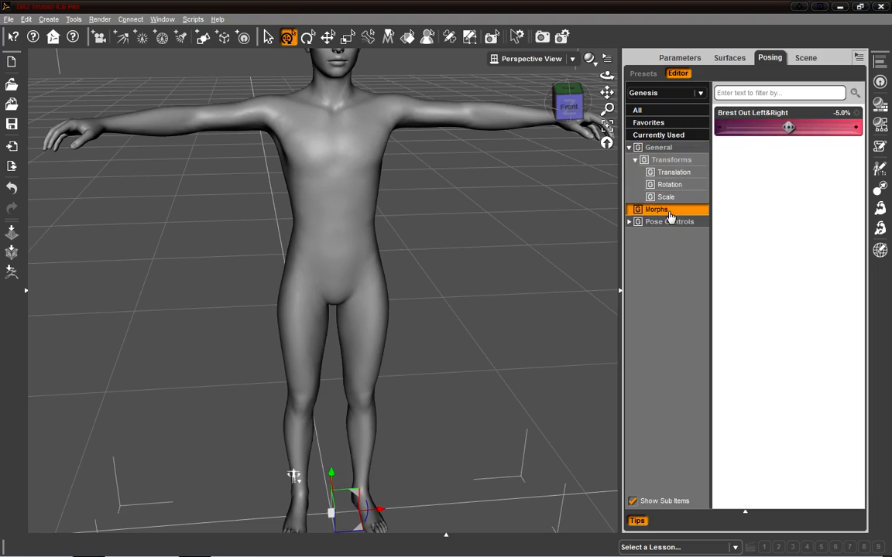
mouse_move(788, 127)
left_mouse_down()
mouse_move(813, 128)
mouse_move(762, 128)
mouse_move(789, 127)
left_mouse_up()
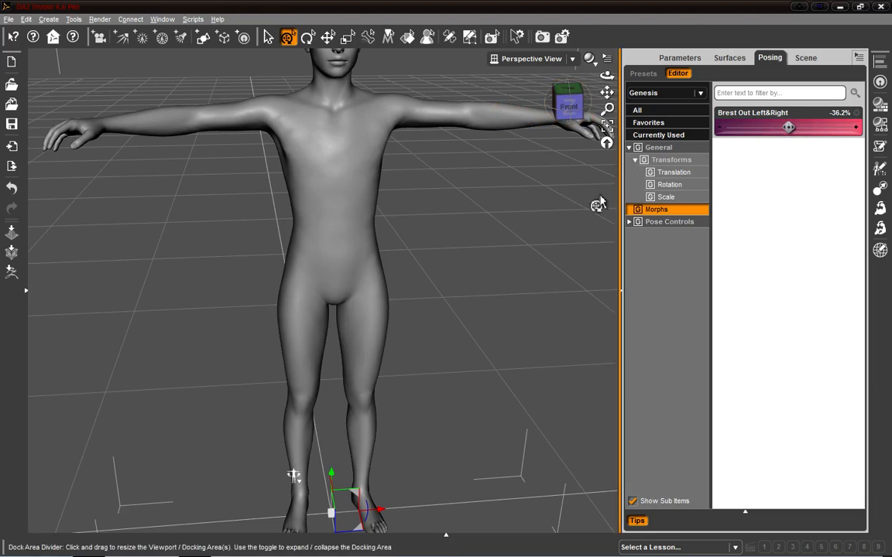
Step: Delete the Genesis figure from the scene
left_click_drag(568, 106, 563, 93)
left_click(563, 101)
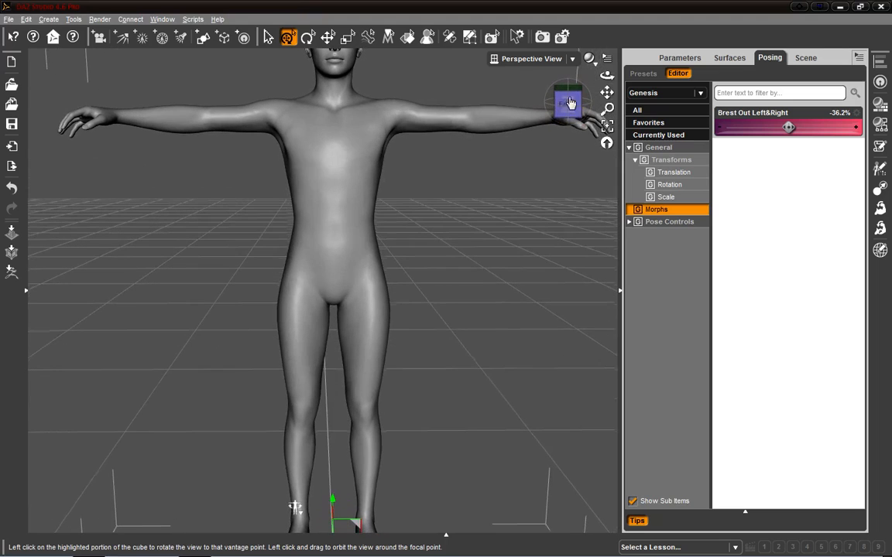
right_click(339, 172)
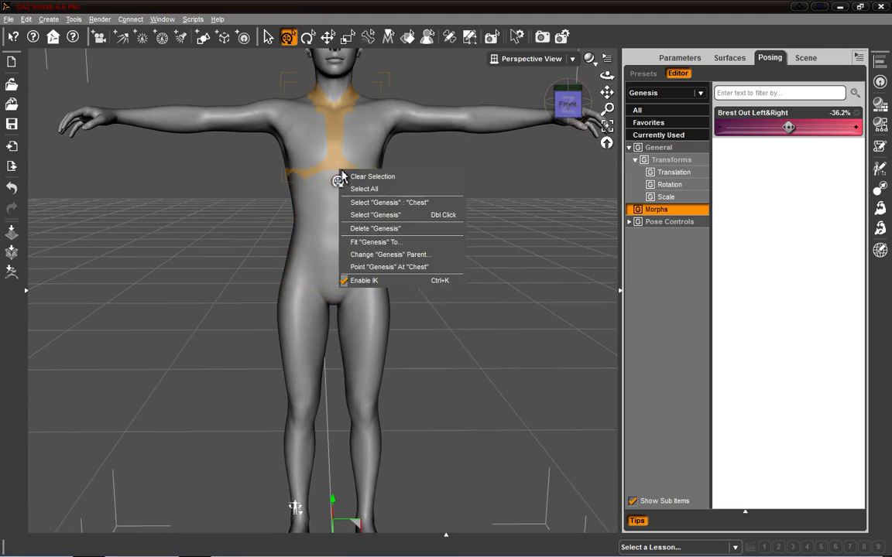
left_click(414, 229)
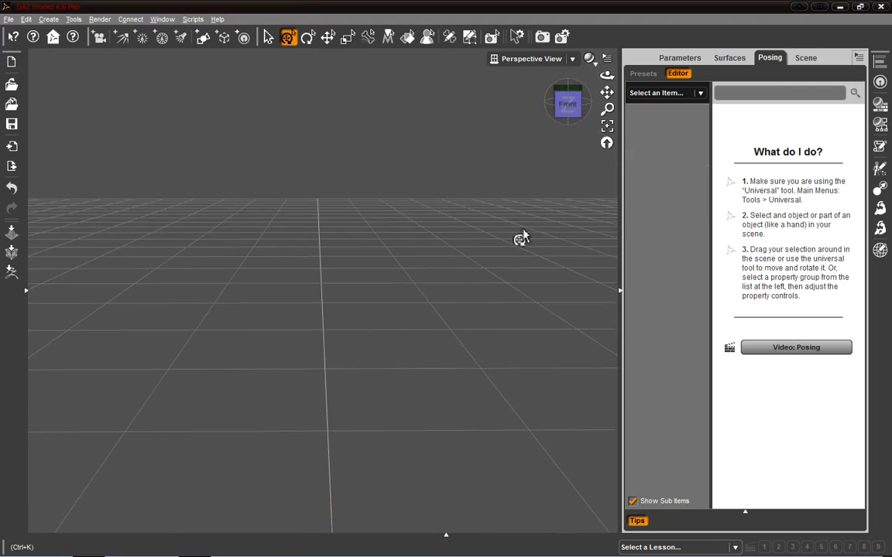
Step: Load a fresh Genesis figure into the scene from the People category of Smart Content
left_click(28, 291)
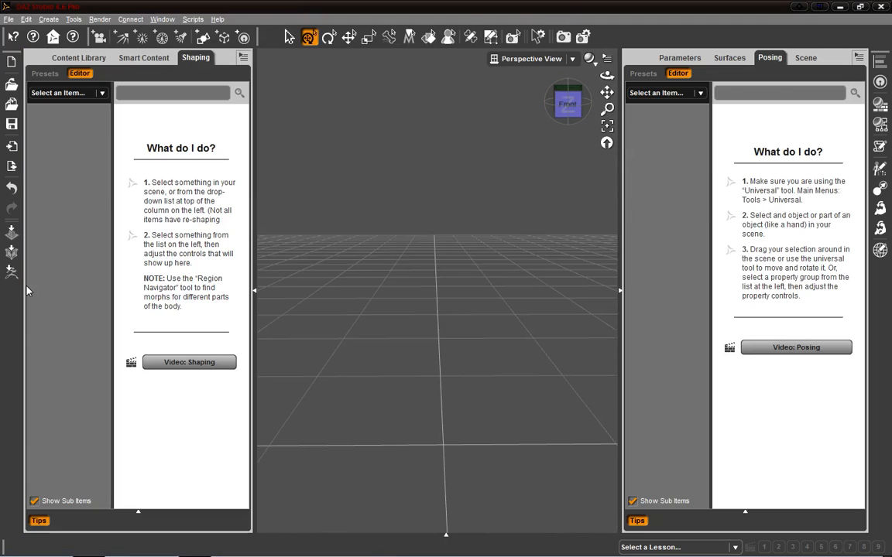
left_click(131, 59)
left_click(46, 147)
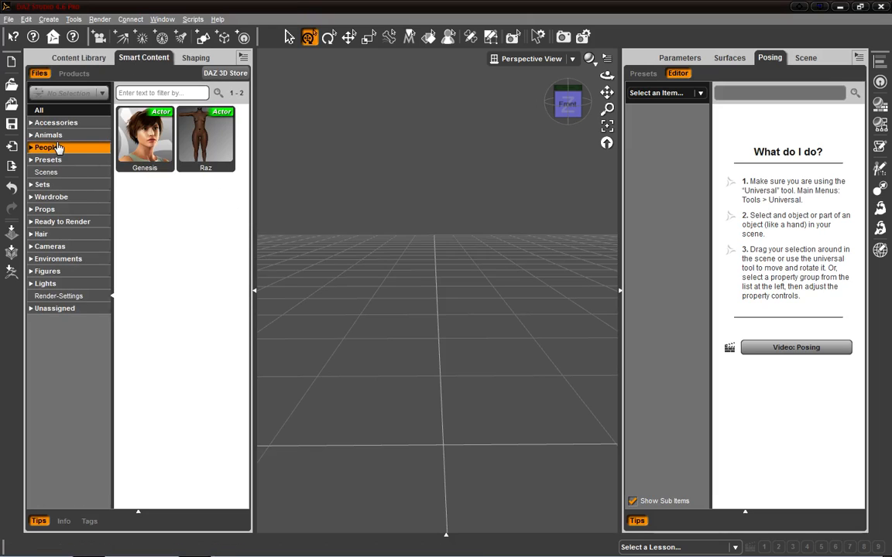
left_click_drag(144, 138, 345, 209)
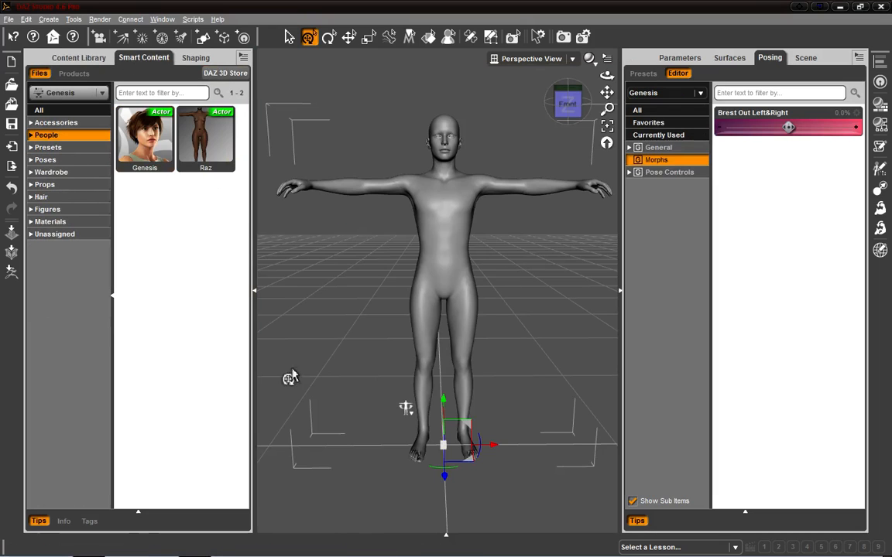
left_click(254, 291)
Step: Set the Genesis figure's mesh Resolution Level to Base
left_click(679, 58)
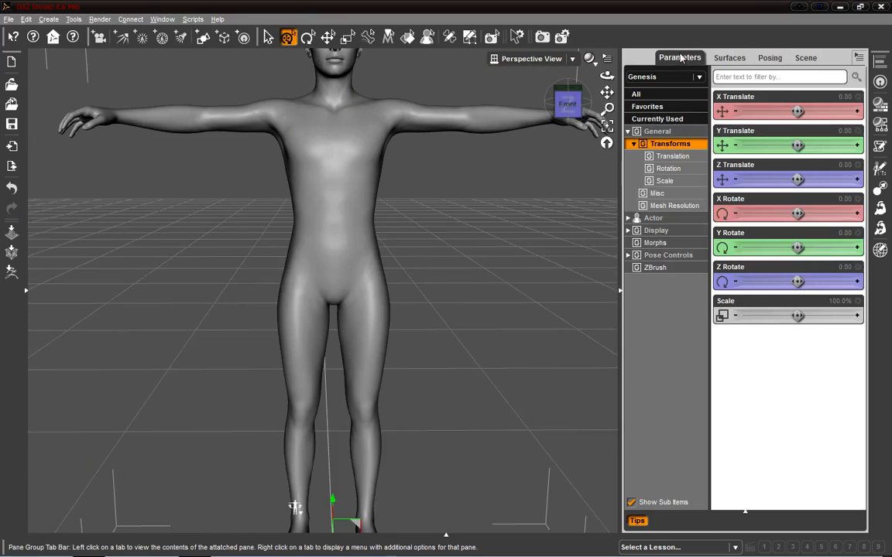
left_click(729, 58)
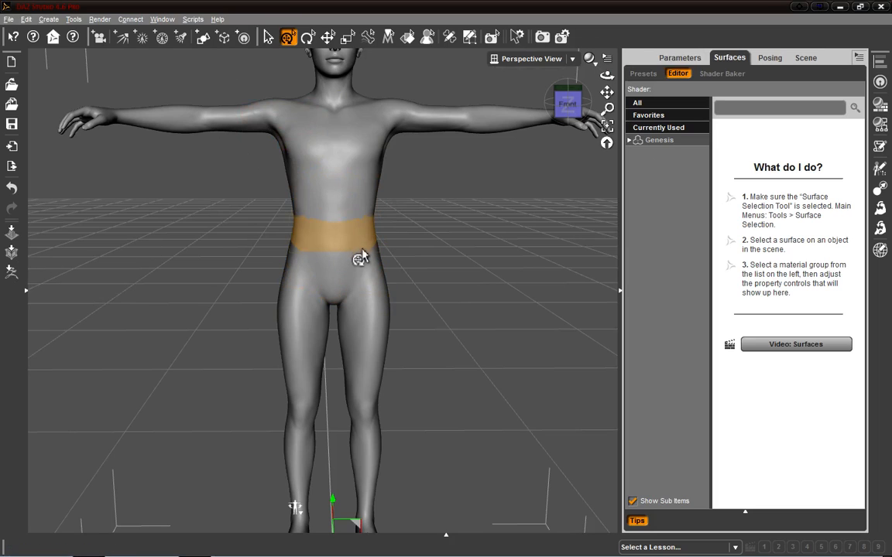
left_click(770, 58)
left_click(807, 59)
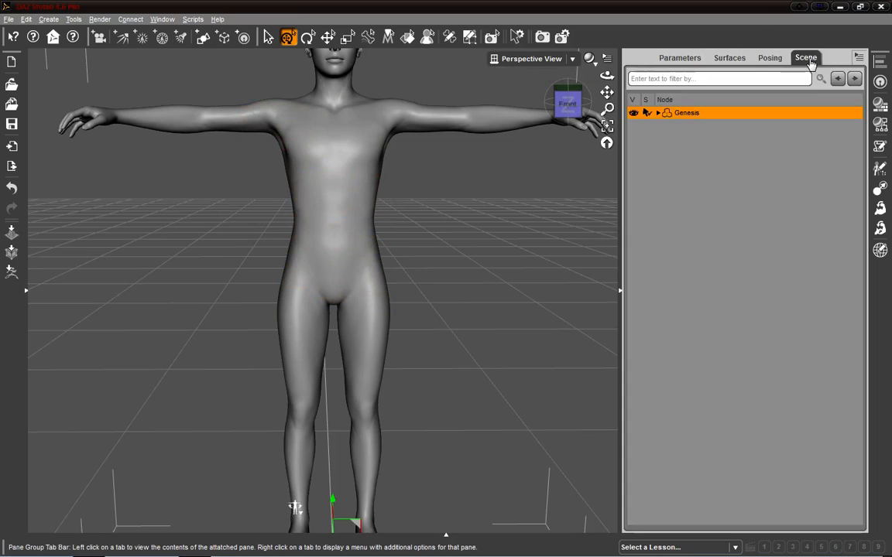
left_click(682, 60)
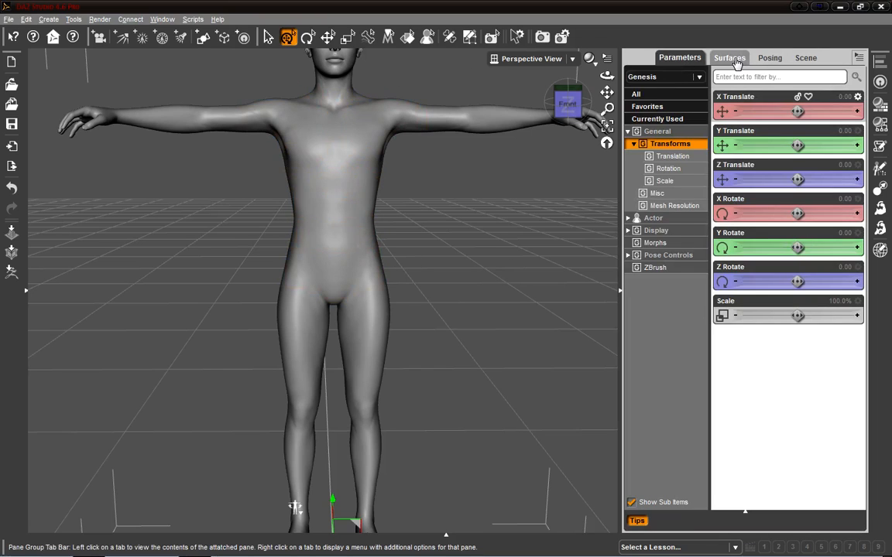
left_click(672, 204)
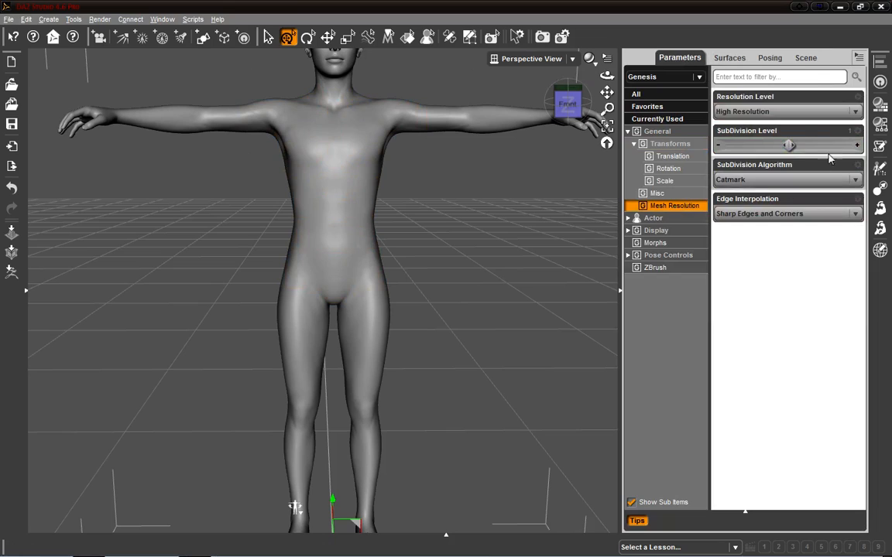
left_click(782, 112)
left_click(747, 126)
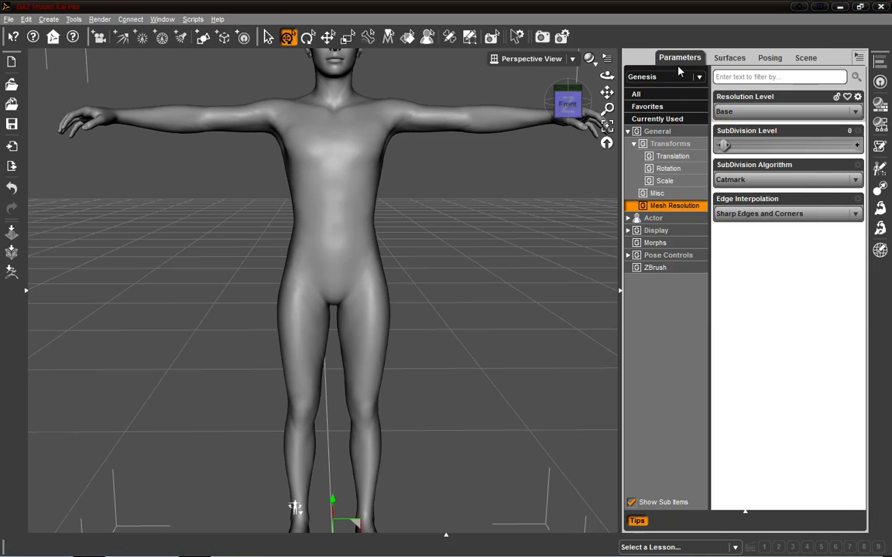
left_click(665, 96)
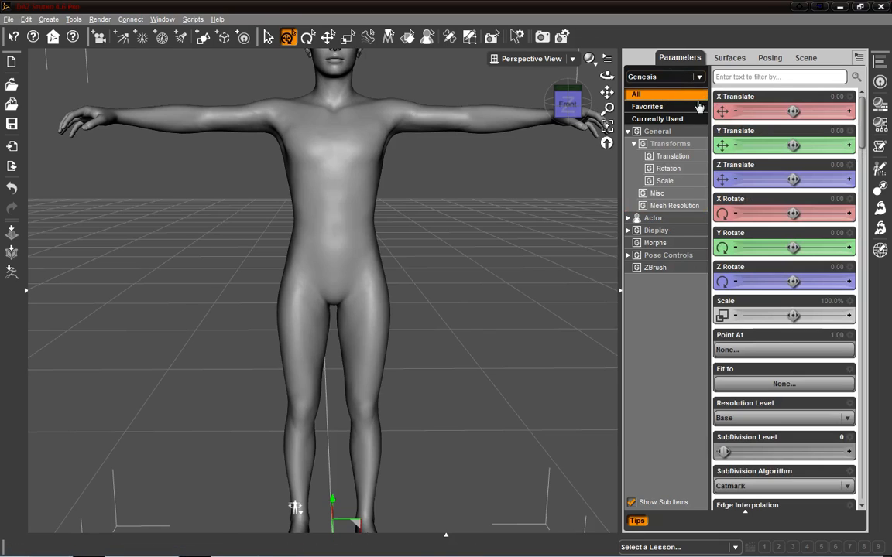
left_click(665, 205)
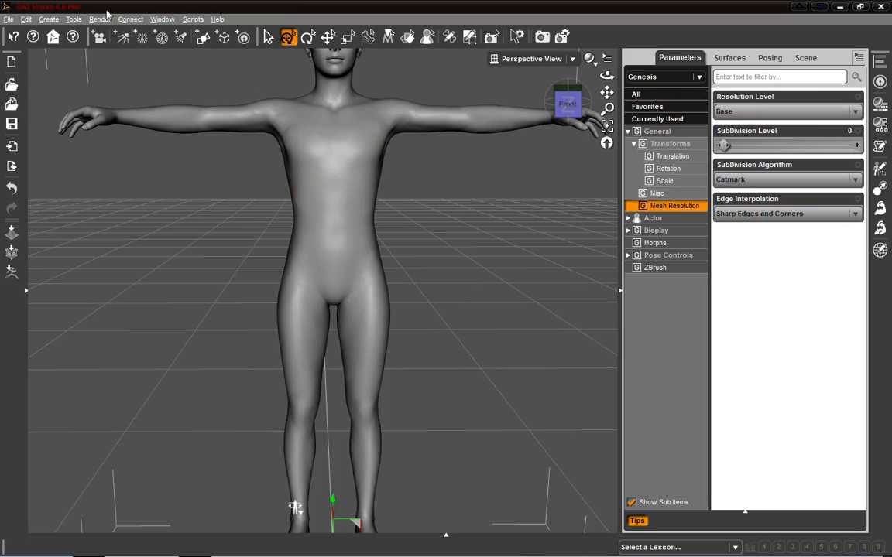
Step: Send the Genesis figure to ZBrush and switch to ZBrush
left_click(10, 20)
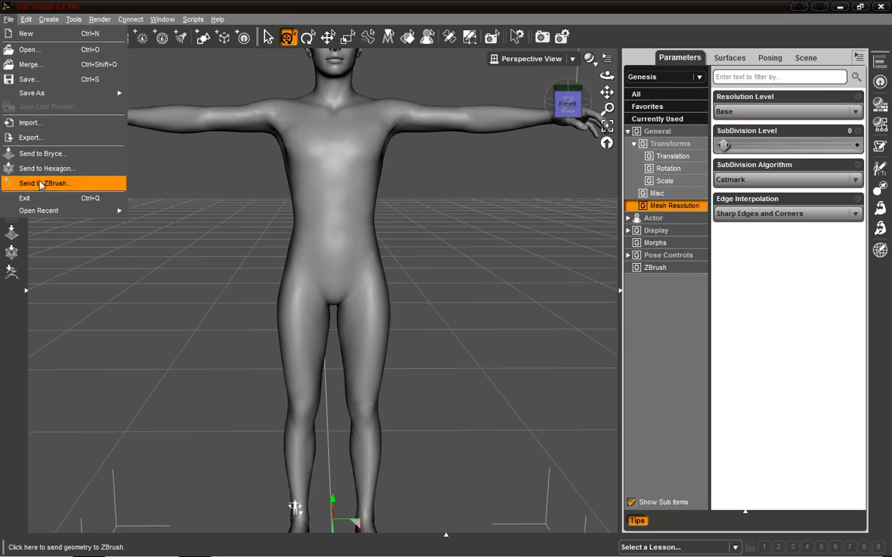
left_click(13, 306)
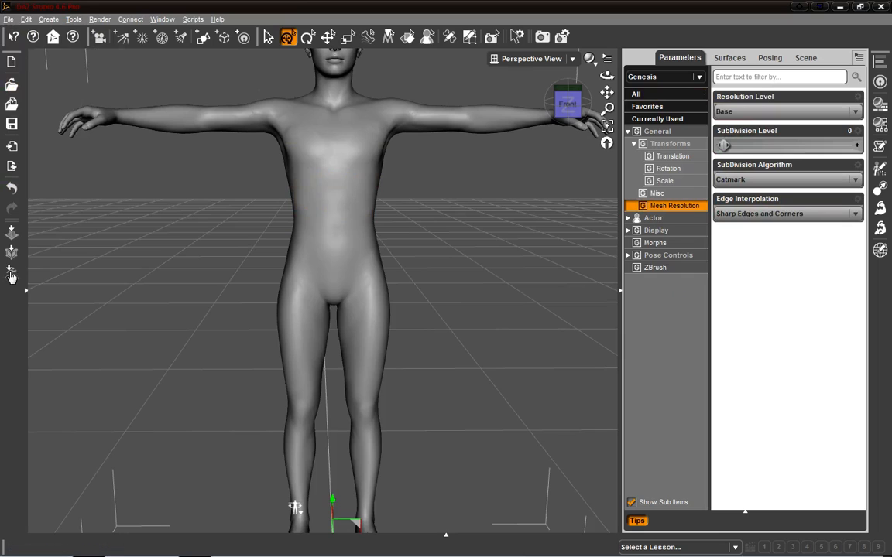
left_click(11, 273)
key("alt+Tab")
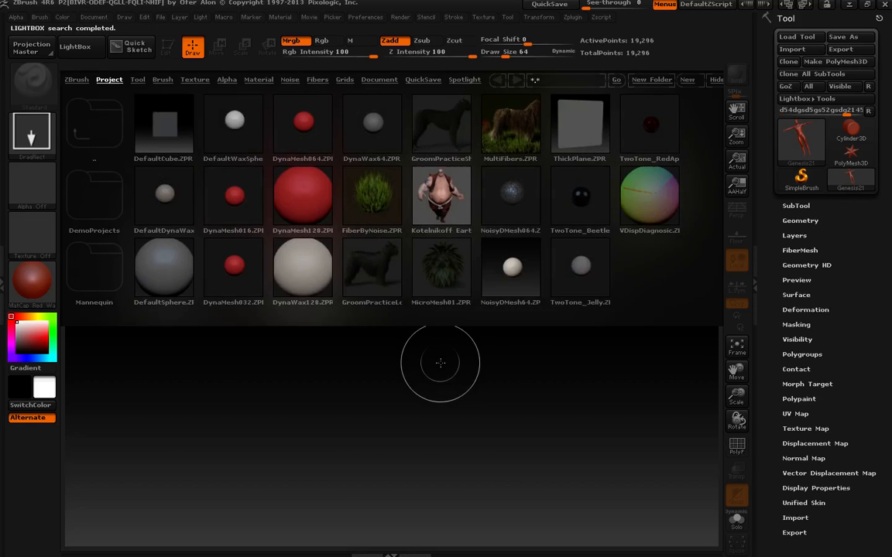
Step: Draw the imported Genesis tool on the canvas and enter Edit mode
left_click(92, 48)
left_click_drag(404, 294, 400, 516)
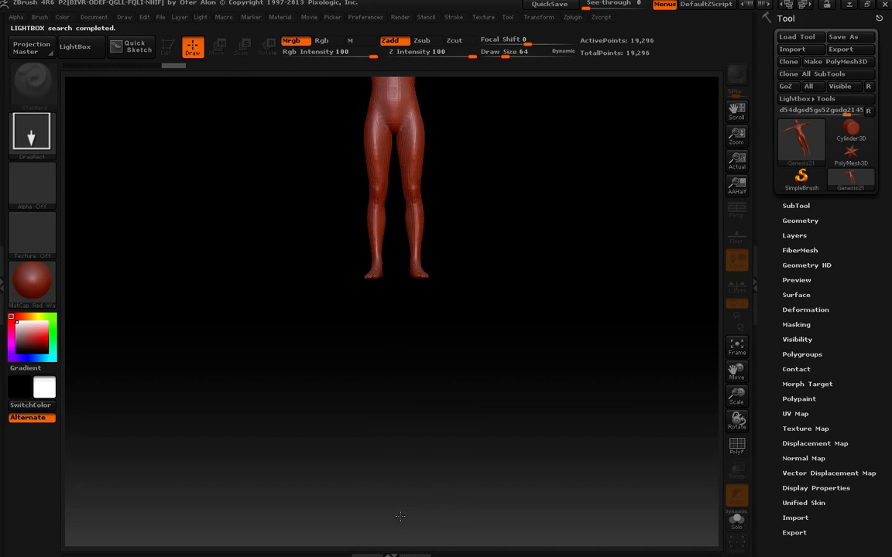
left_click(165, 48)
left_click_drag(549, 161, 530, 338, "alt")
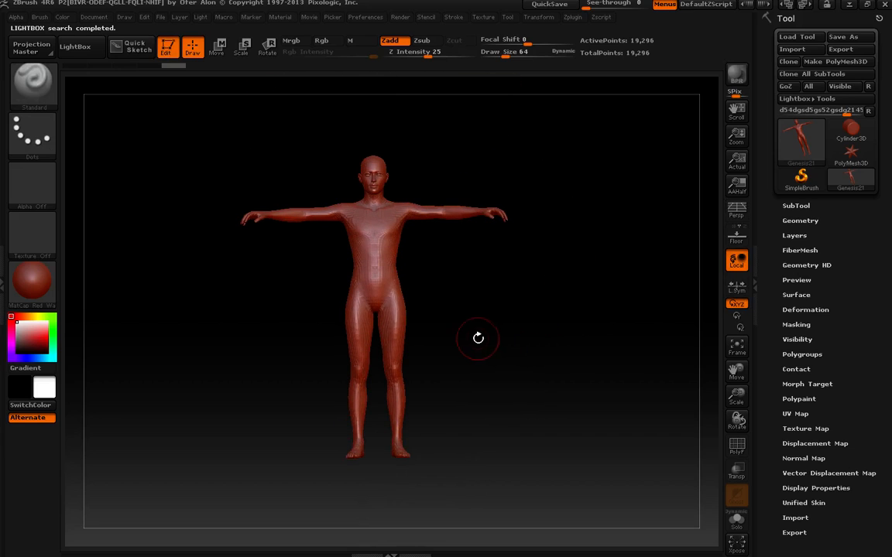
Step: Frame the figure's torso and legs and expand the Morph Target sub-palette
mouse_move(464, 295)
left_mouse_down()
mouse_move(470, 312)
mouse_move(467, 299)
left_mouse_up()
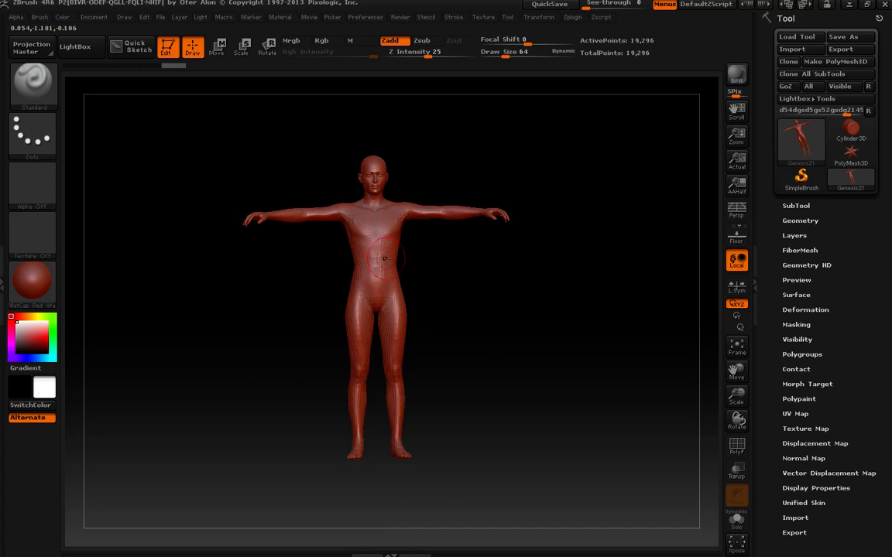
mouse_move(377, 261)
right_mouse_down()
mouse_move(367, 257)
mouse_move(390, 259)
mouse_move(381, 271)
mouse_move(503, 254)
mouse_move(650, 273)
mouse_move(620, 277)
right_mouse_up()
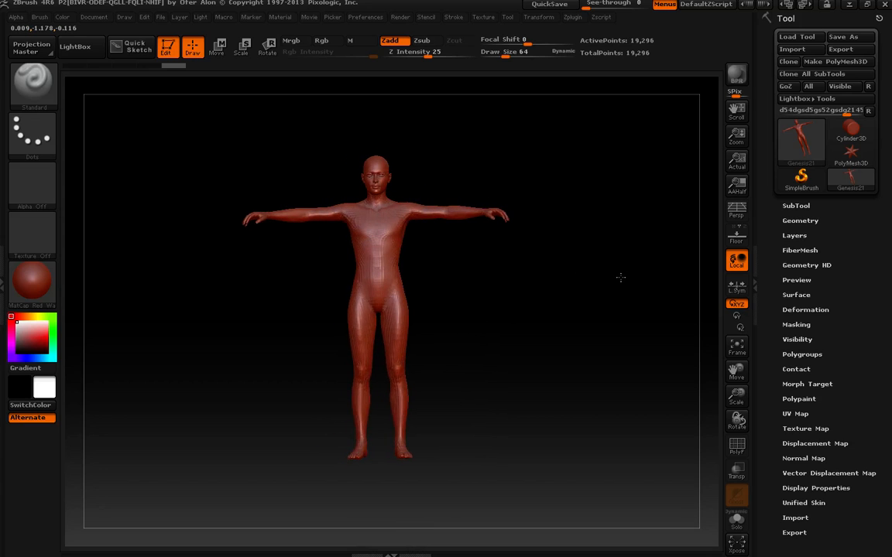
right_click_drag(538, 267, 517, 301, "ctrl")
left_click_drag(772, 416, 788, 373)
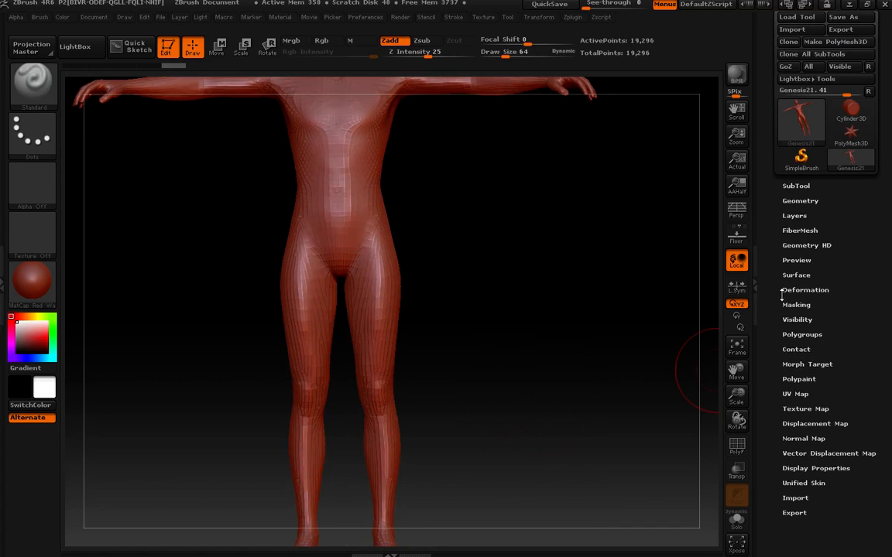
left_click(807, 364)
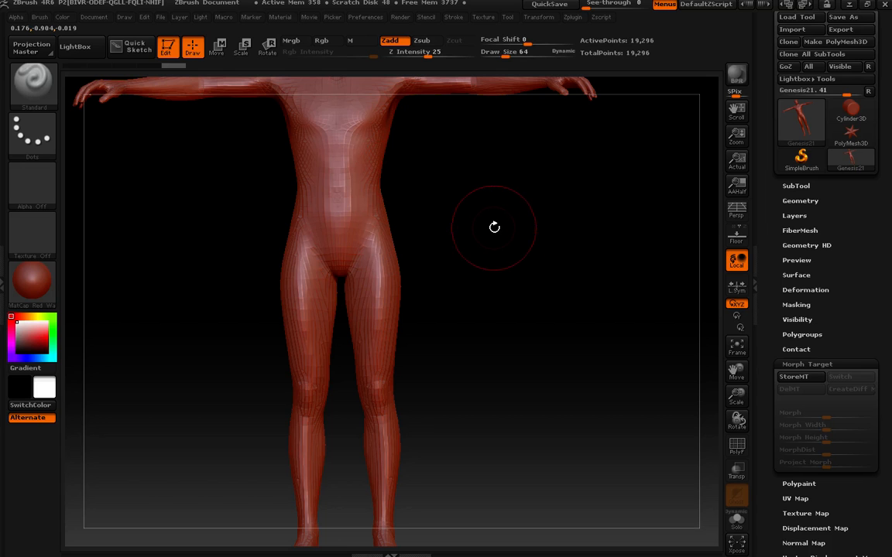
Step: Turn on polyframe display and store a morph target of the unsculpted figure
key("shift+f")
left_click_drag(483, 255, 378, 265, "alt")
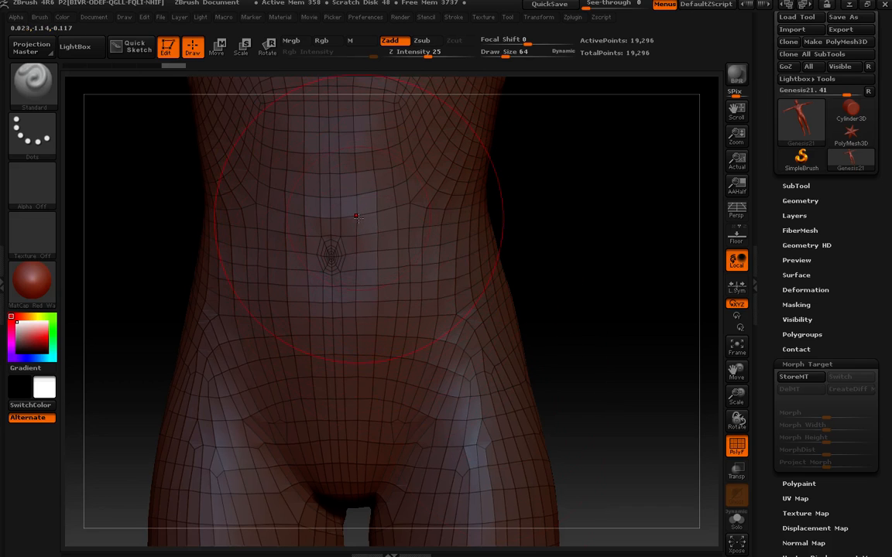
mouse_move(607, 229)
left_mouse_down()
mouse_move(603, 189)
mouse_move(617, 220)
mouse_move(609, 220)
left_mouse_up()
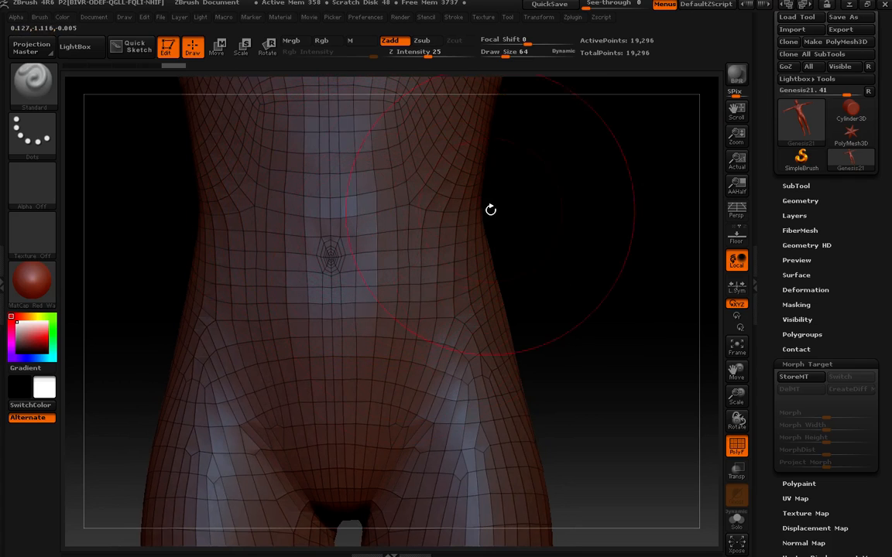
left_click(35, 82)
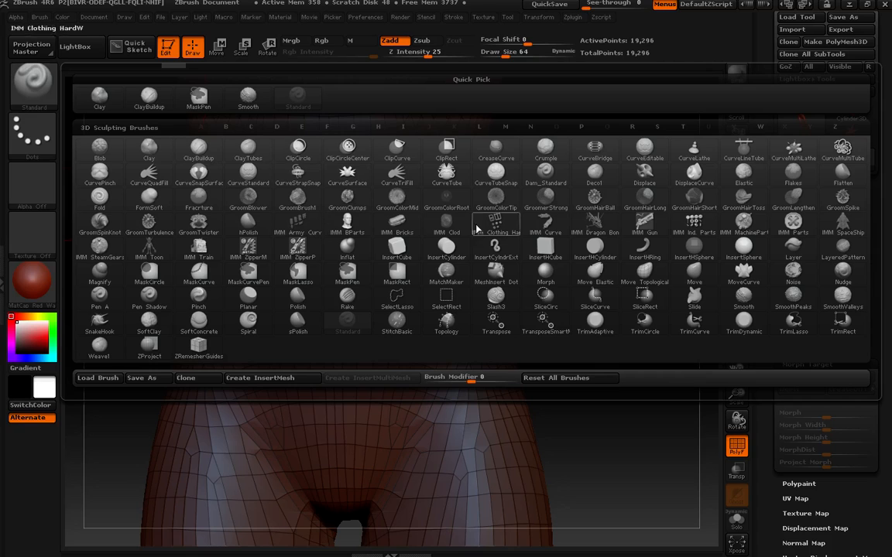
mouse_move(349, 179)
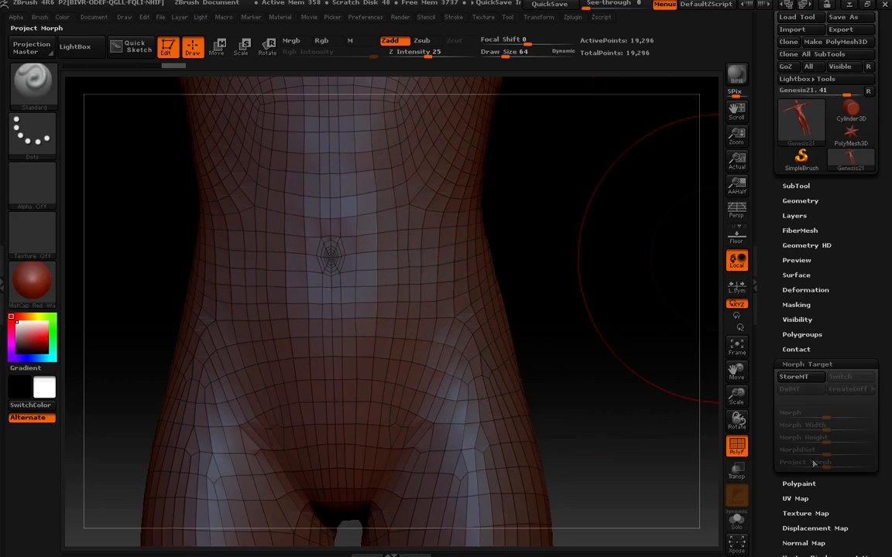
left_click(801, 378)
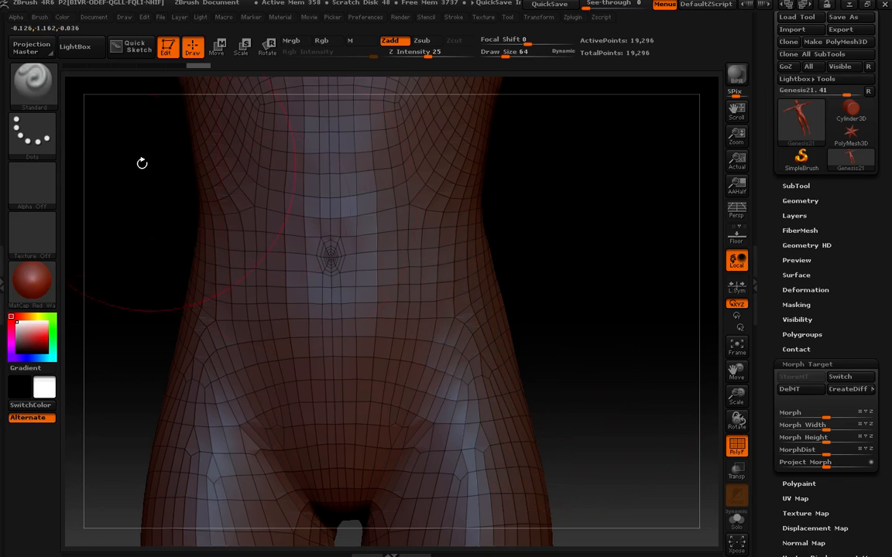
Step: Select the FormSoft brush and sculpt strokes on the figure's left hip
left_click(32, 82)
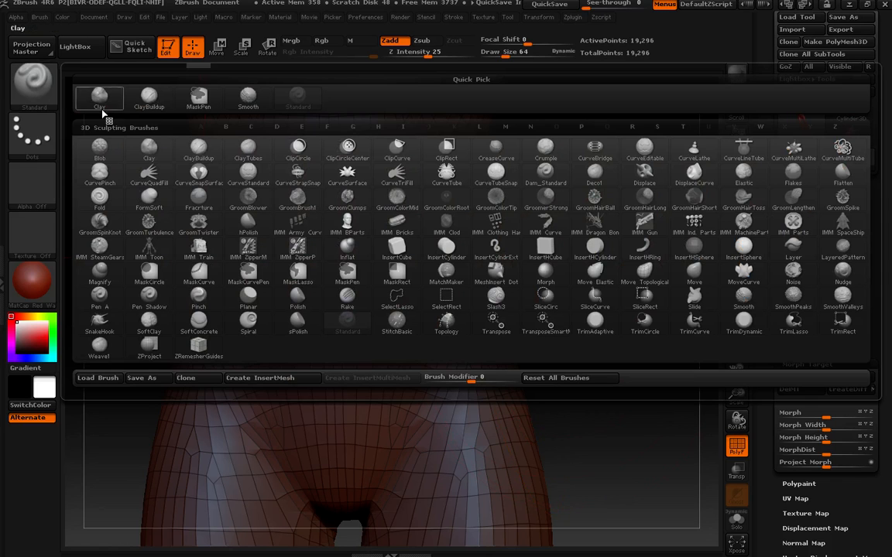
left_click(164, 206)
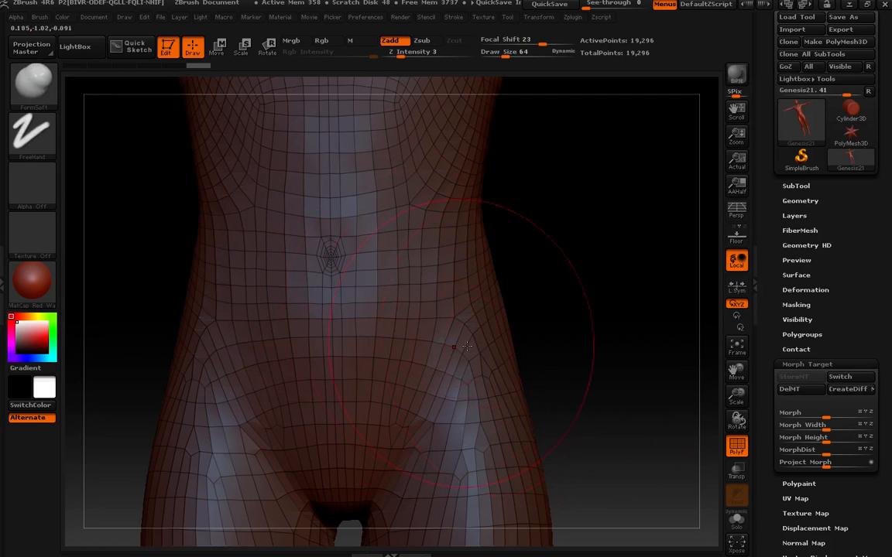
left_click_drag(601, 373, 593, 186)
mouse_move(577, 339)
left_mouse_down()
mouse_move(551, 275)
mouse_move(458, 332)
left_mouse_up()
Step: Hide the polyframe display and select the Move Topological brush
key("shift")
key("shift+f")
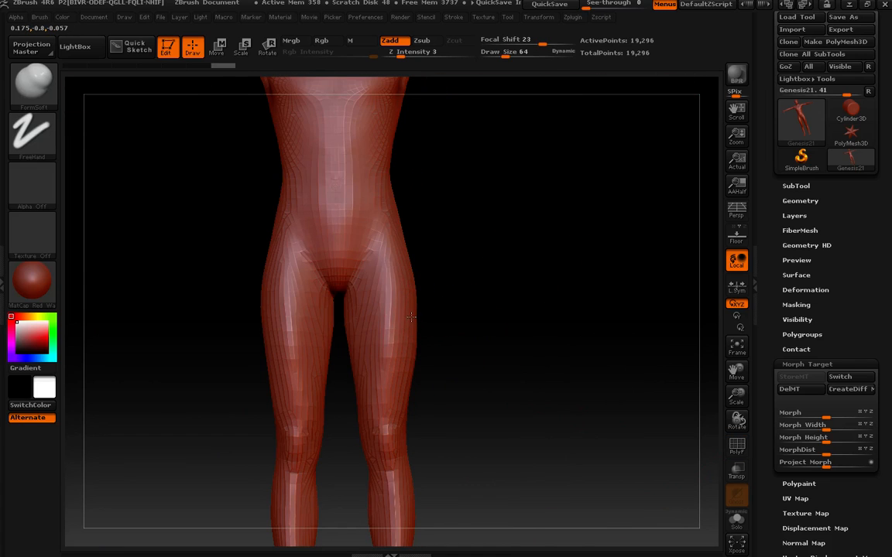
left_click(21, 98)
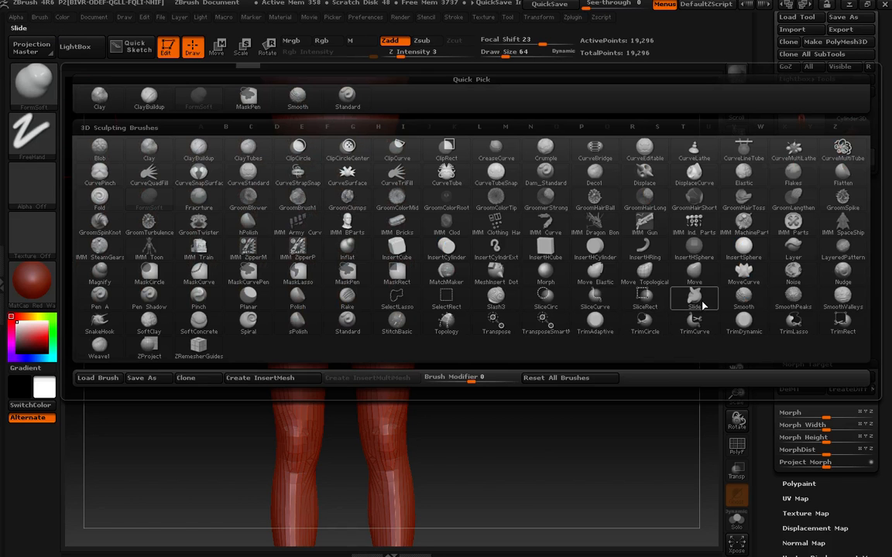
key("m")
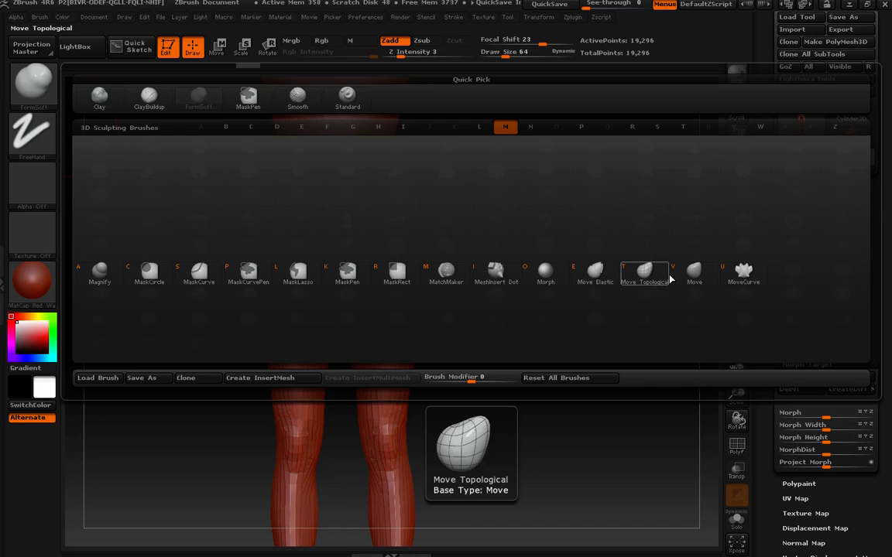
key("ctrl")
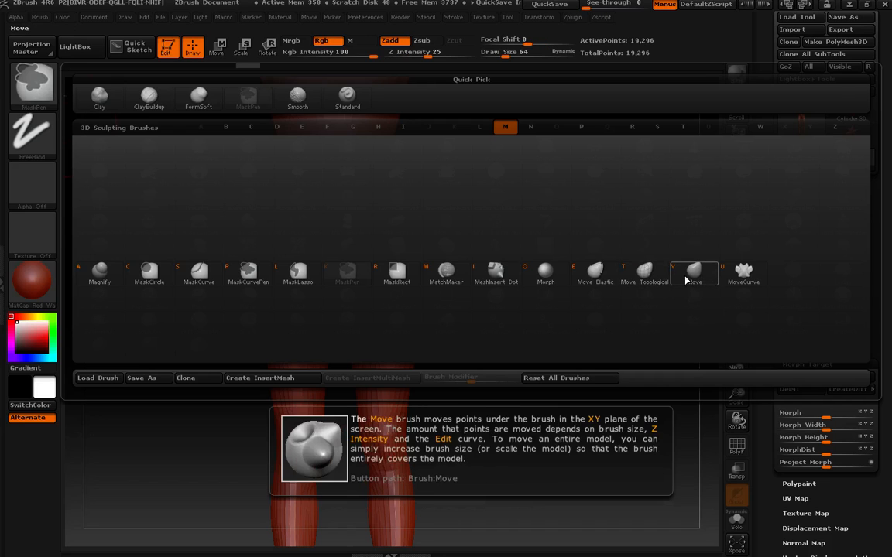
left_click(641, 273)
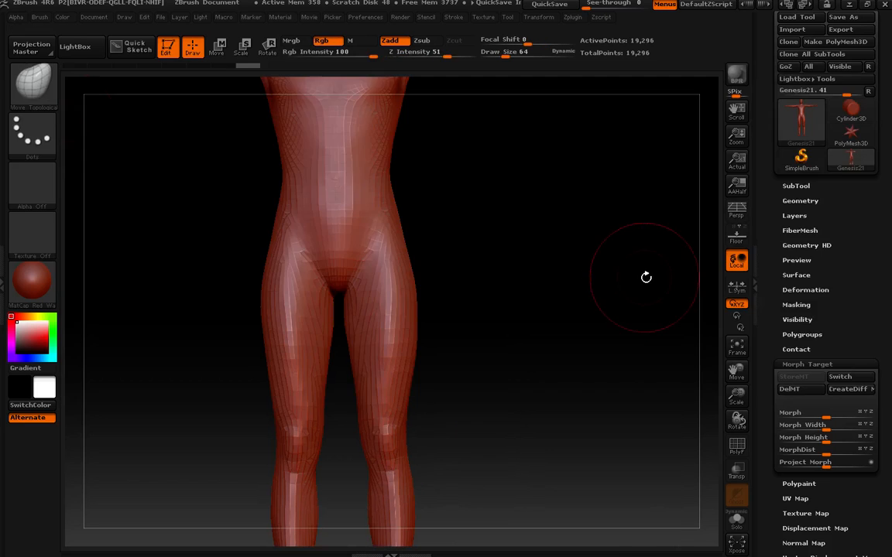
Step: Undo the last three actions and store a new morph target of the unsculpted figure
left_click_drag(536, 291, 429, 281)
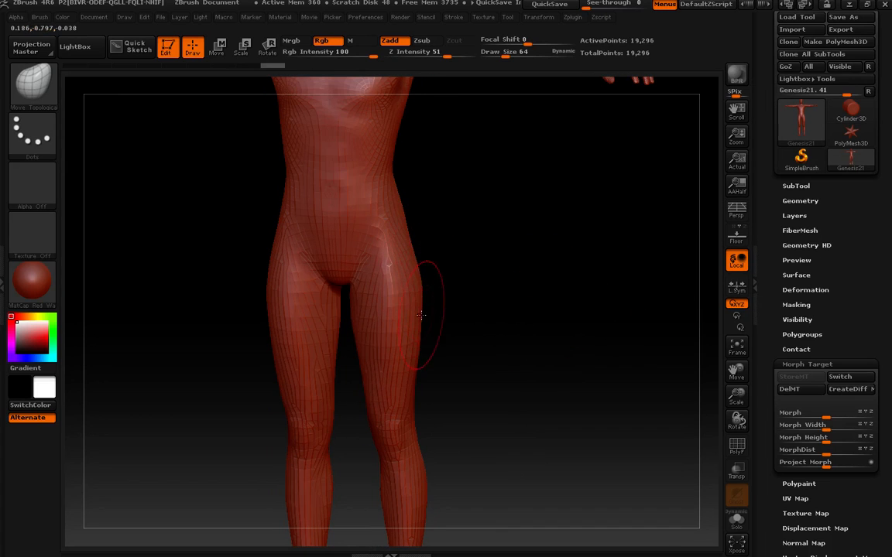
left_click_drag(421, 315, 413, 349)
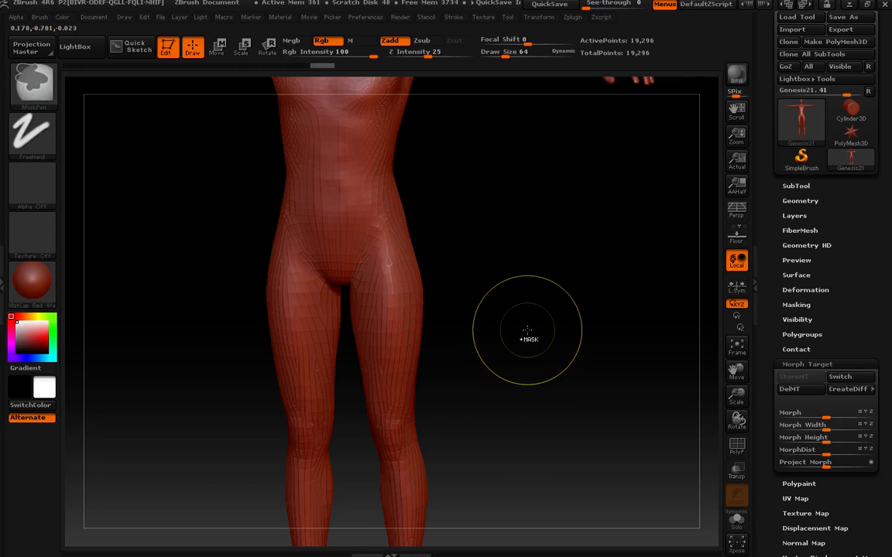
key("ctrl+z")
key("ctrl+z")
key("ctrl+z")
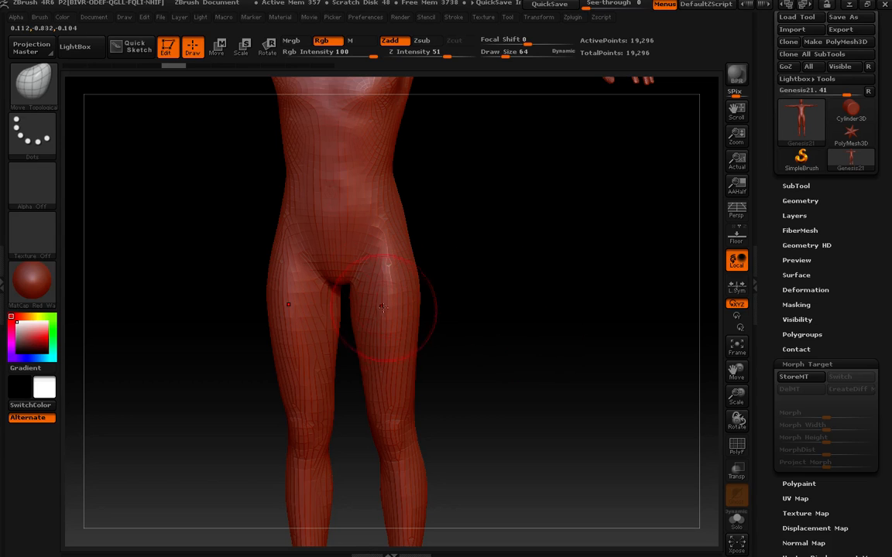
left_click(797, 377)
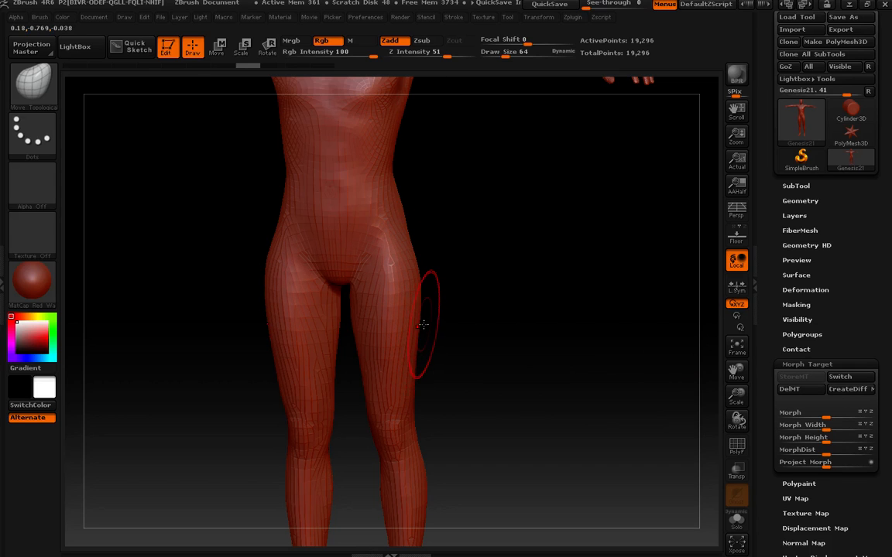
Step: Enlarge the brush and push out the left thigh's outer contour with Move Topological strokes from front and back
key("bracketright")
key("bracketright")
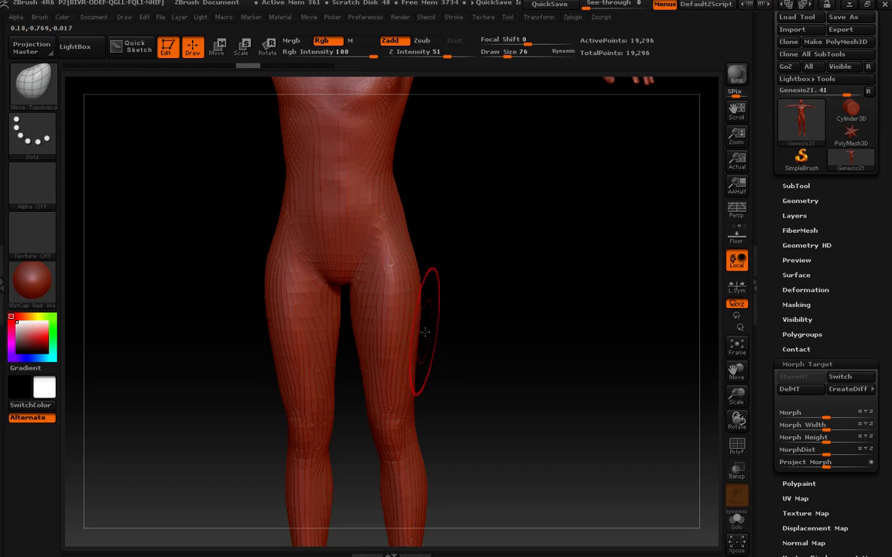
left_click_drag(409, 334, 426, 334)
left_click_drag(482, 334, 526, 288)
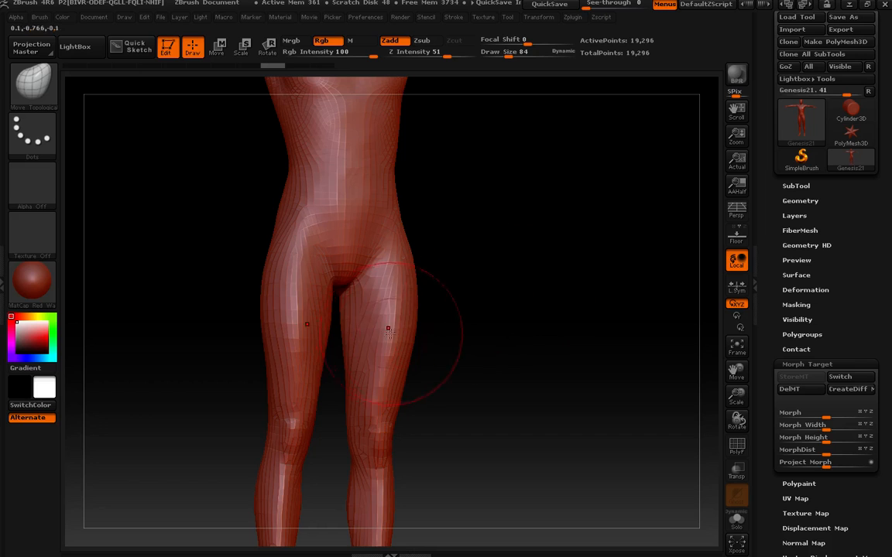
mouse_move(469, 362)
left_mouse_down()
mouse_move(364, 348)
mouse_move(360, 337)
mouse_move(396, 333)
left_mouse_up()
left_click_drag(384, 371, 382, 372)
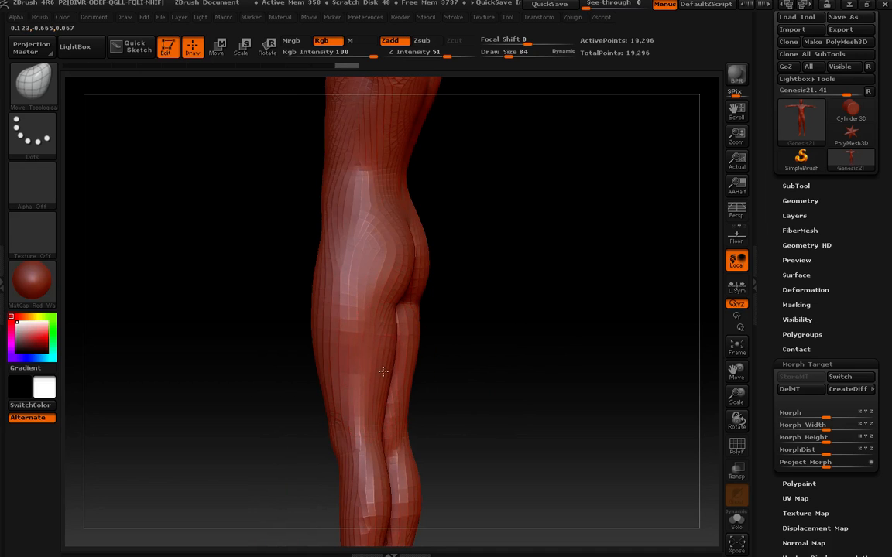
left_click_drag(537, 328, 471, 335)
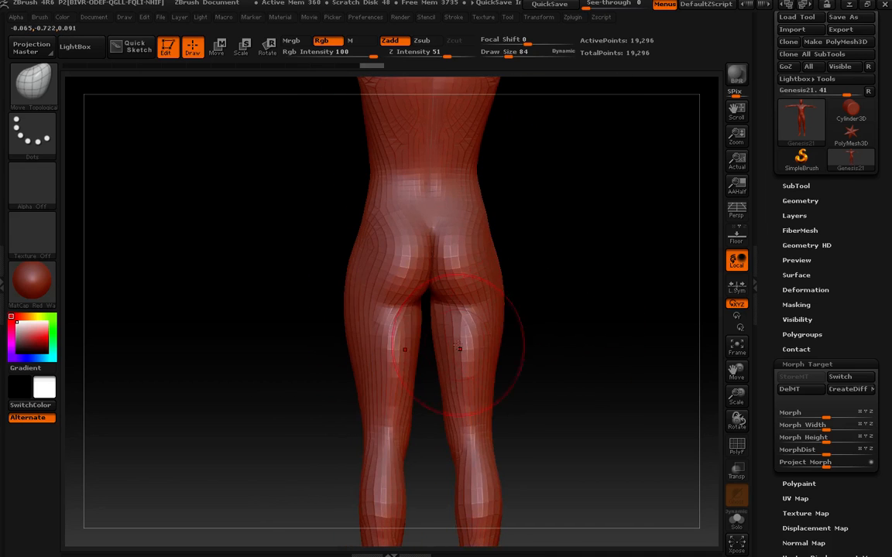
left_click_drag(415, 353, 411, 353)
Step: Reduce the brush to size 72 and reshape the left hip and thigh from behind with Move Topological strokes
key("bracketleft")
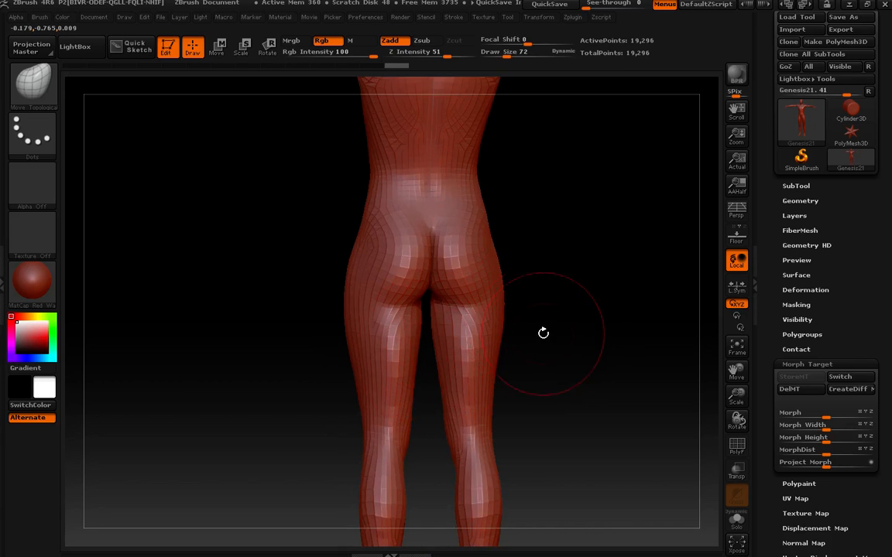
left_click_drag(500, 362, 498, 383)
left_click_drag(499, 335, 503, 334)
left_click_drag(499, 326, 501, 327)
left_click_drag(450, 367, 432, 376)
left_click_drag(361, 376, 357, 376)
left_click_drag(359, 323, 357, 324)
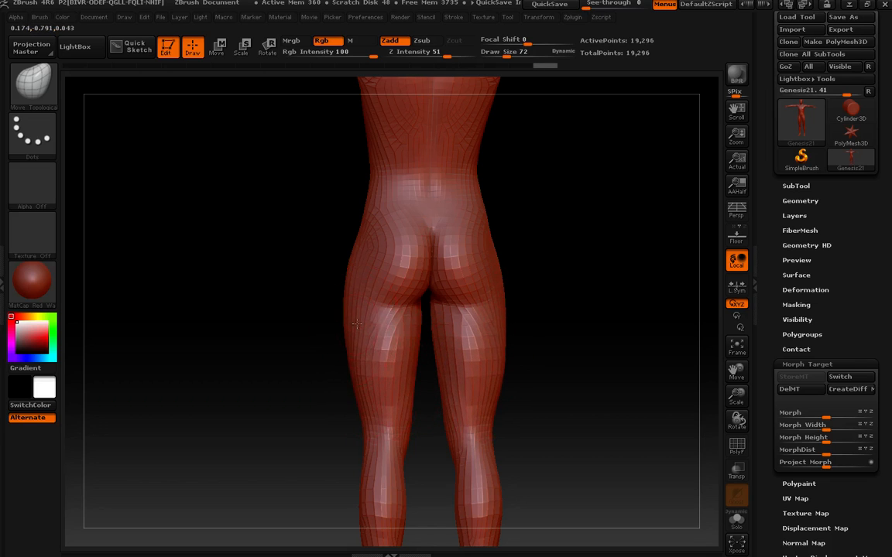
Step: Switch to the FormSoft brush at size 60 and sculpt strokes on the inner left thigh and knee
left_click_drag(541, 354, 623, 363)
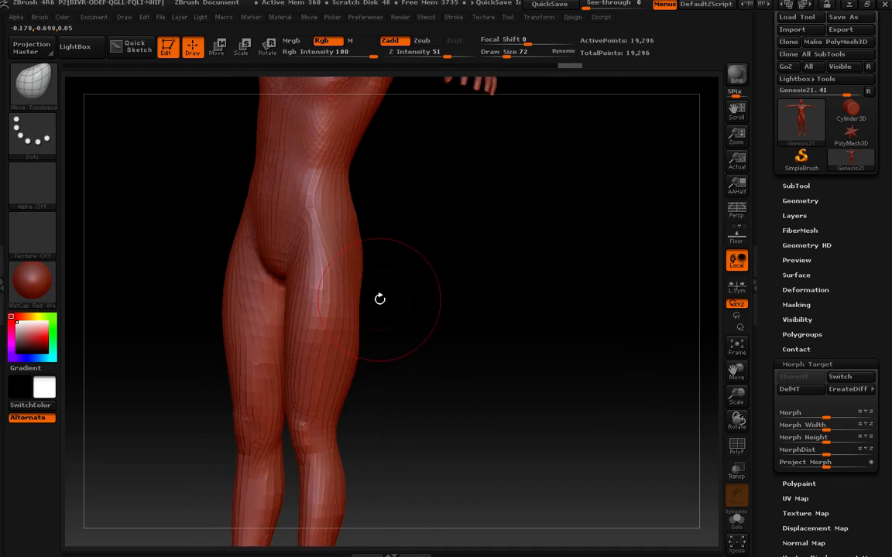
mouse_move(360, 298)
left_mouse_down()
mouse_move(436, 304)
mouse_move(414, 311)
left_mouse_up()
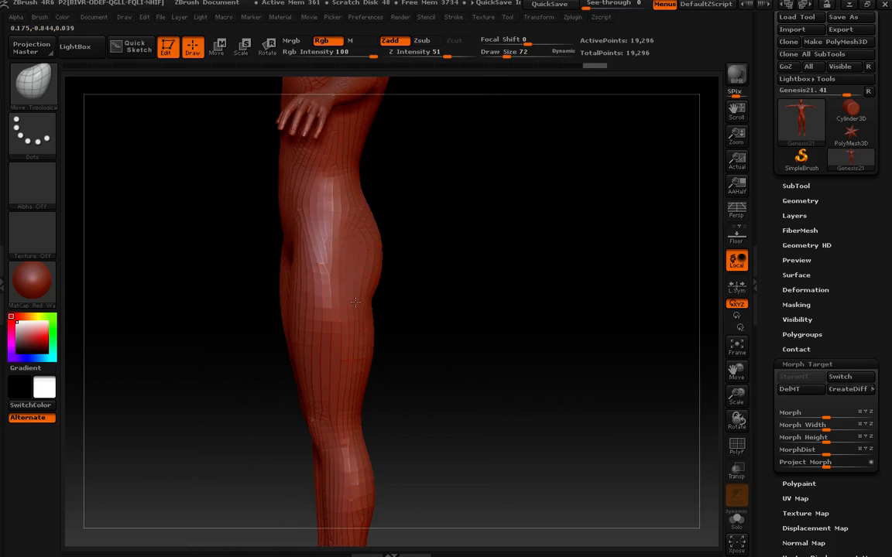
left_click_drag(358, 305, 518, 300)
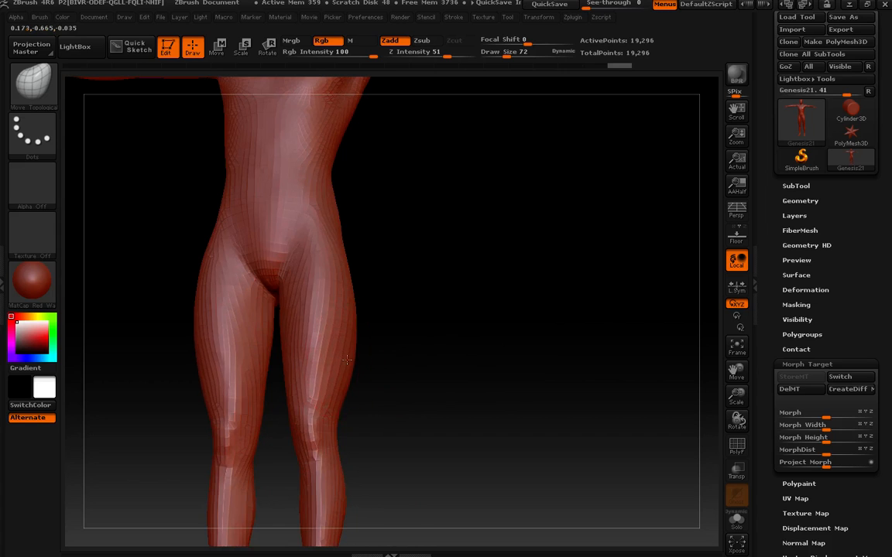
left_click_drag(445, 331, 494, 343)
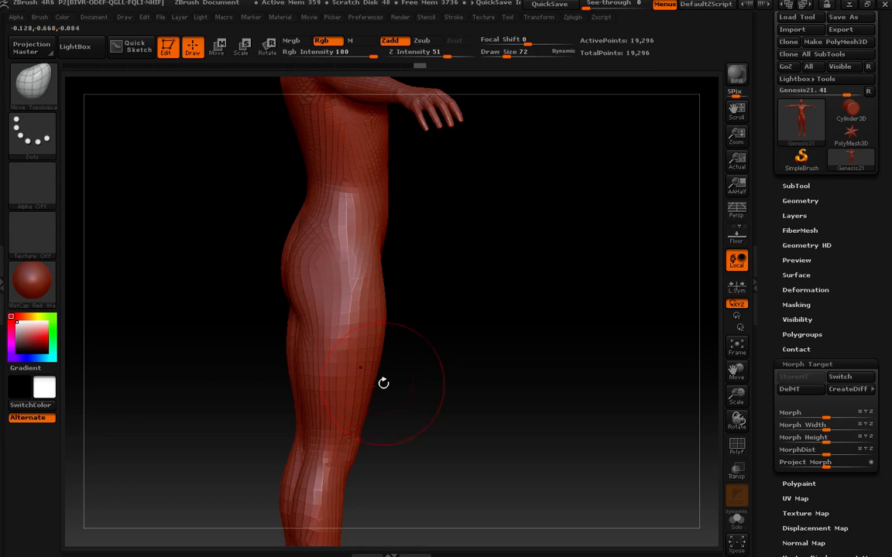
left_click_drag(419, 317, 397, 316)
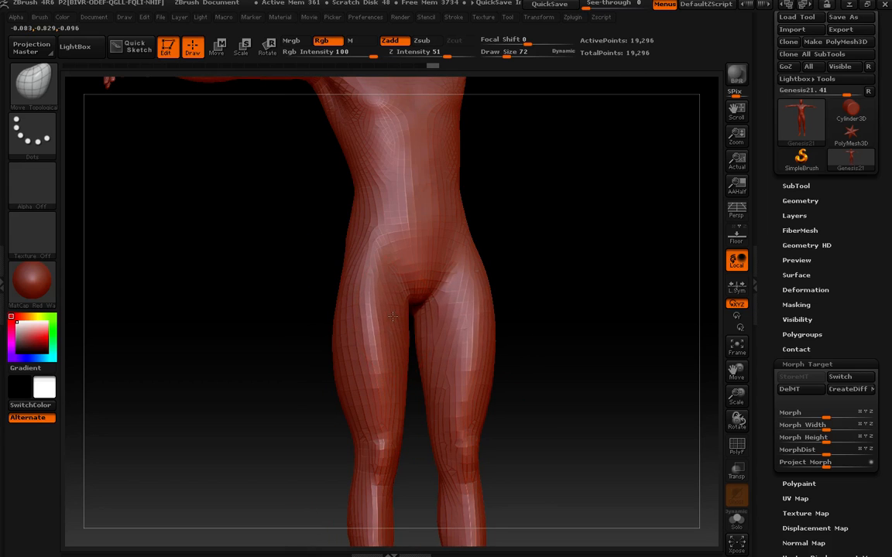
key("[")
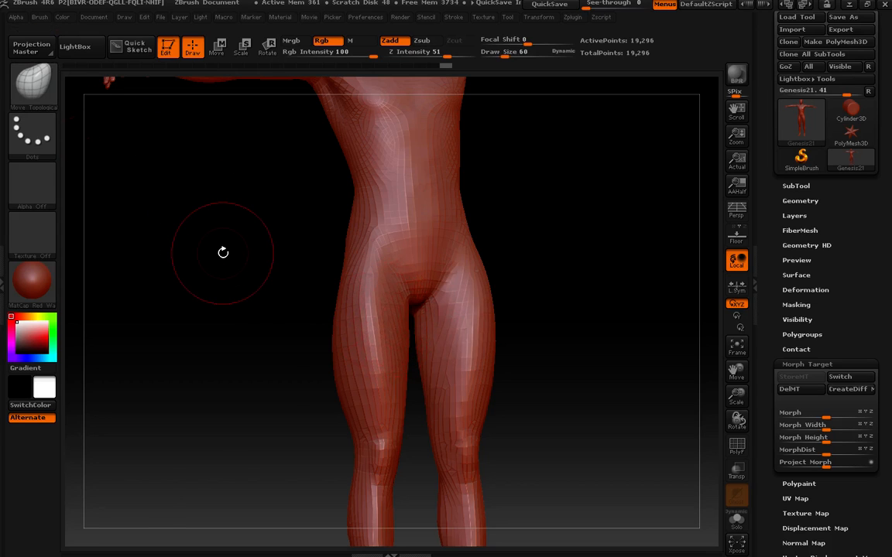
key("space")
left_click(184, 289)
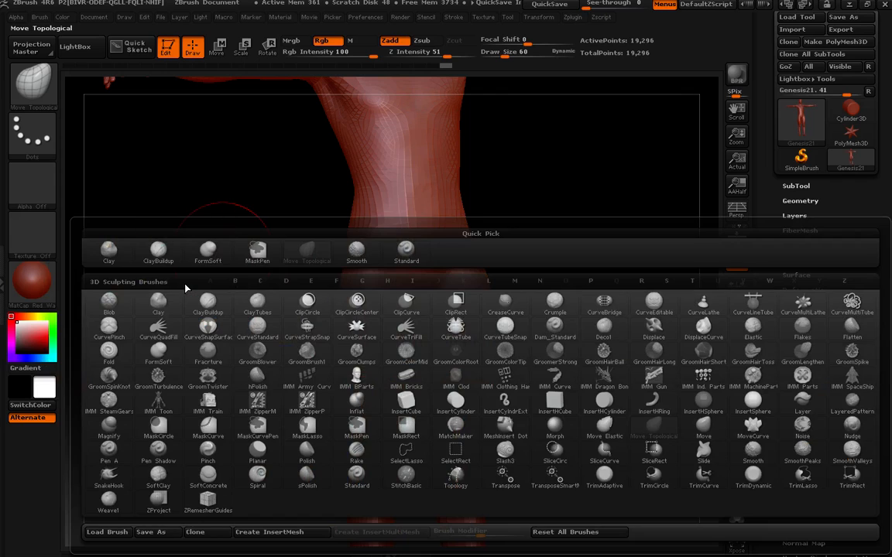
left_click(207, 249)
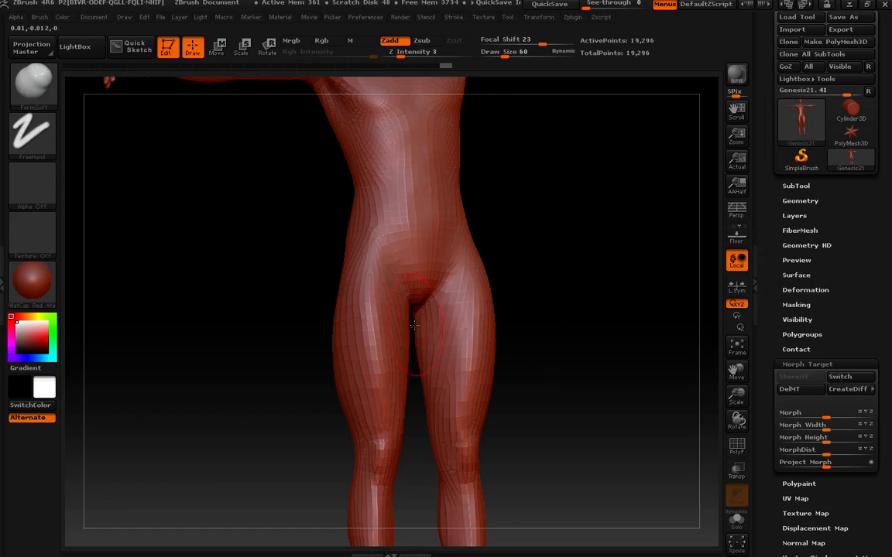
mouse_move(390, 343)
left_mouse_down("shift")
mouse_move(368, 290)
mouse_move(393, 314)
left_mouse_up("shift")
left_click_drag(588, 309, 581, 338)
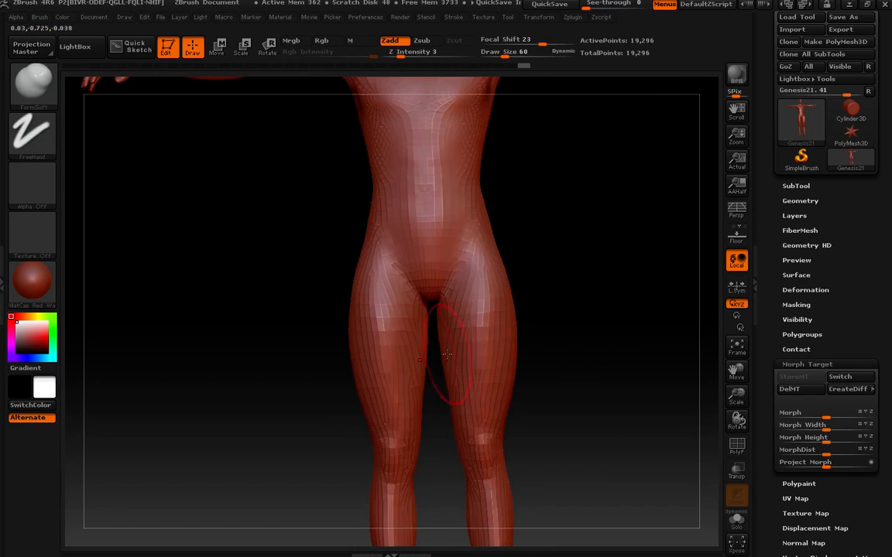
left_click_drag(673, 344, 665, 324)
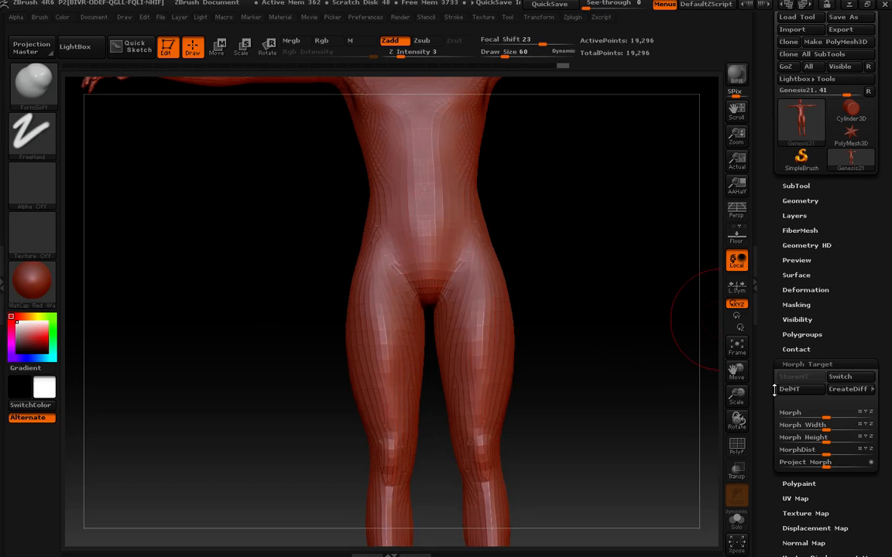
Step: Create a difference mesh from the stored morph target
left_click(852, 394)
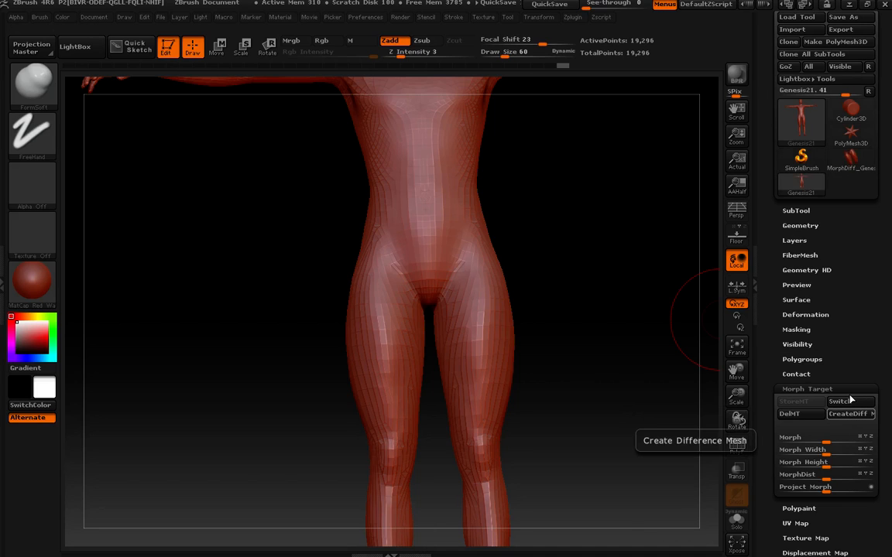
mouse_move(865, 172)
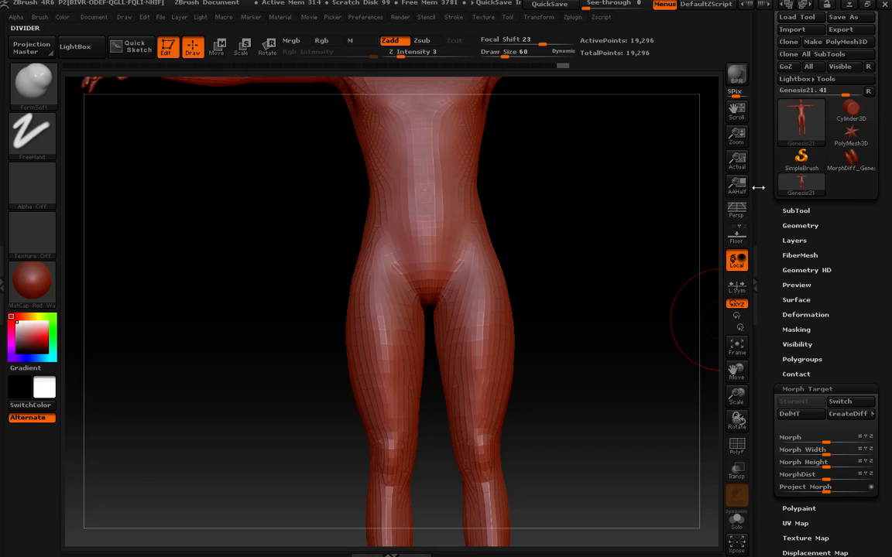
left_click_drag(763, 170, 764, 267)
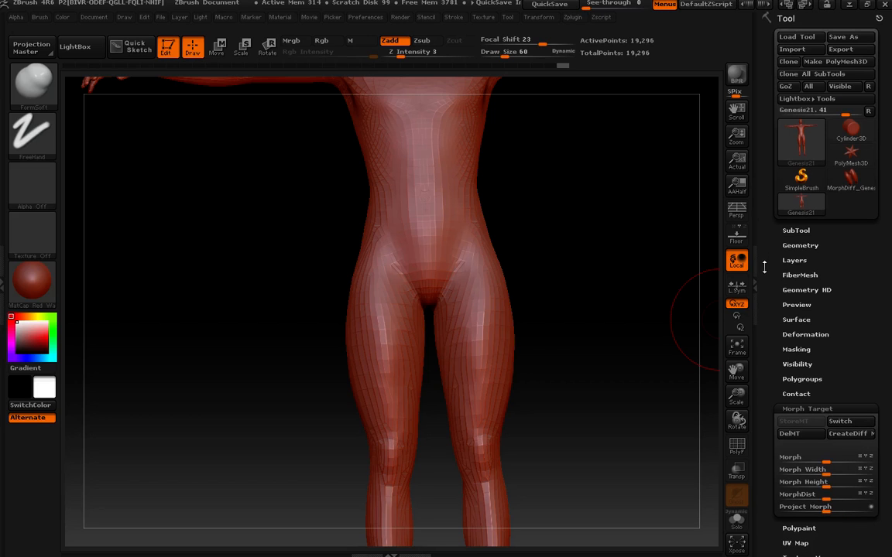
Step: Send the figure to DAZ Studio with GoZ and import it as a morph named 'bla legs' under the ZBrush group path
left_click(785, 86)
left_click(496, 359)
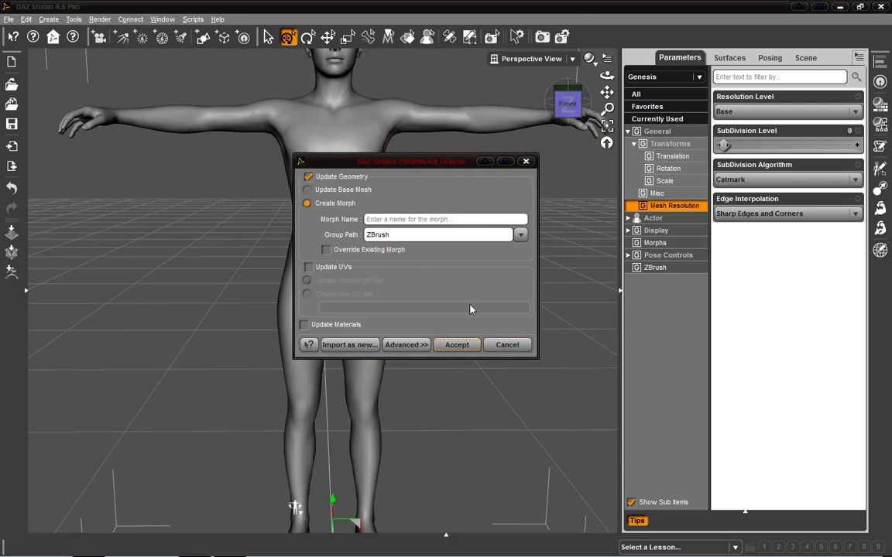
left_click(520, 236)
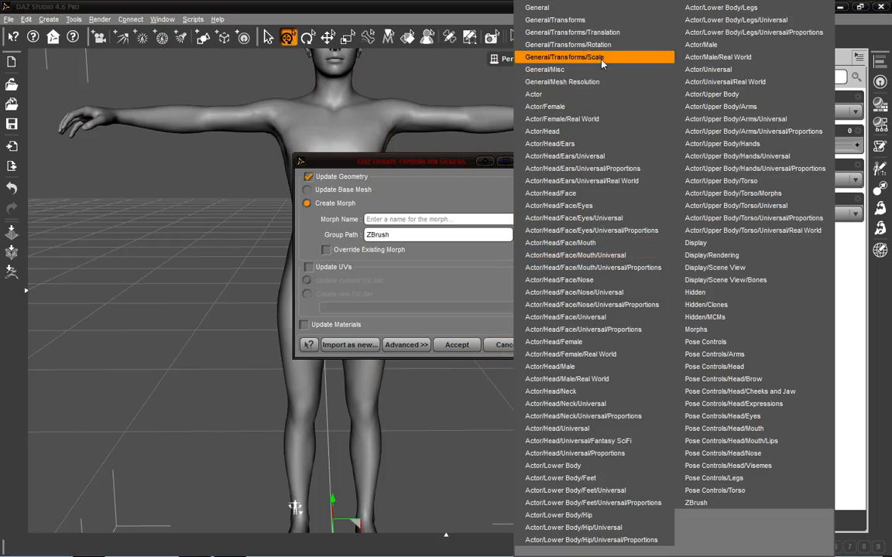
left_click(456, 170)
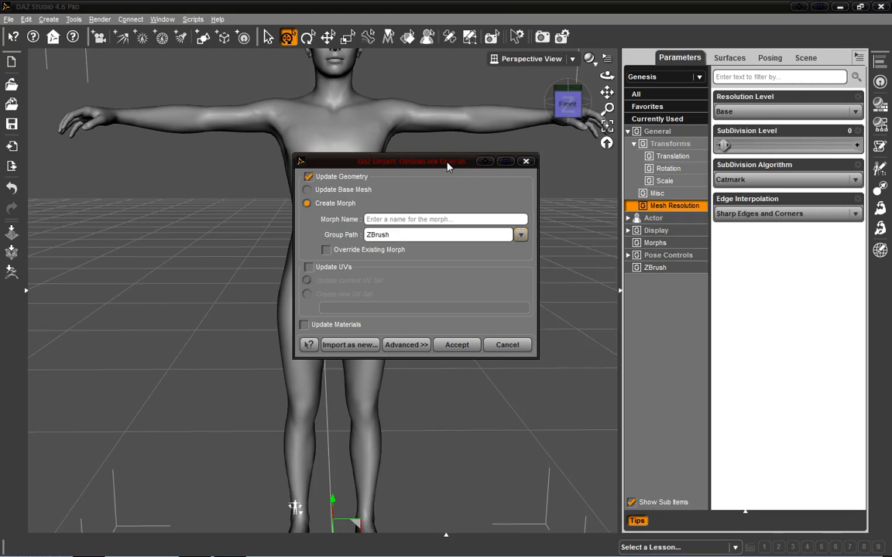
left_click(428, 219)
type("bla")
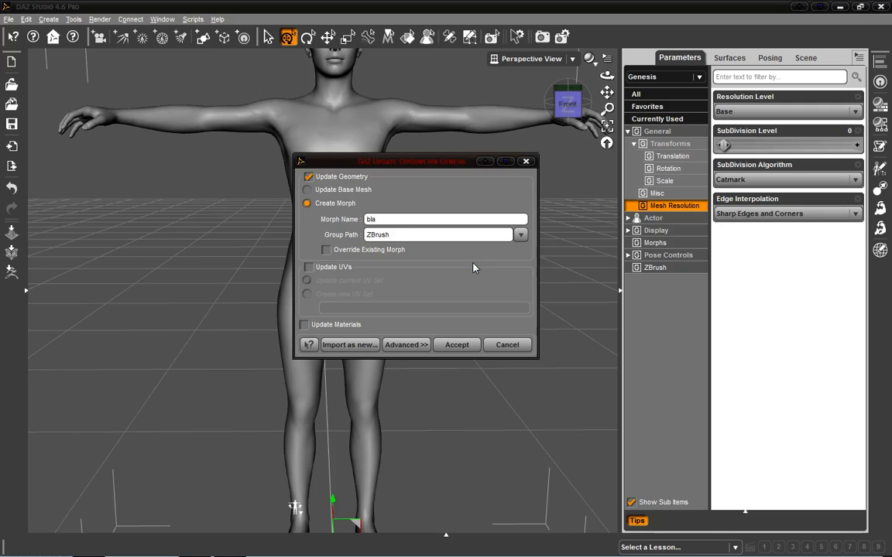
type(" legs")
left_click(457, 346)
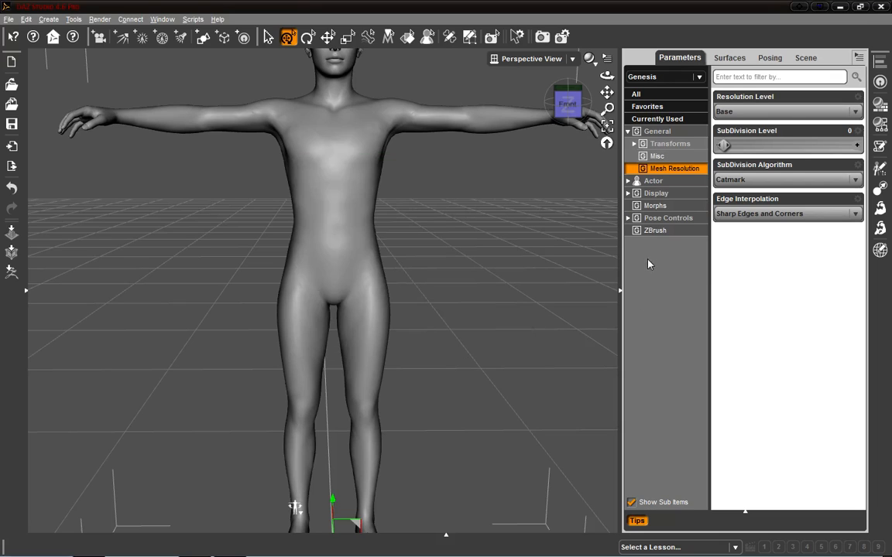
Step: Open the figure's ZBrush morph group in the parameters, then deselect and reselect the figure
left_click(651, 231)
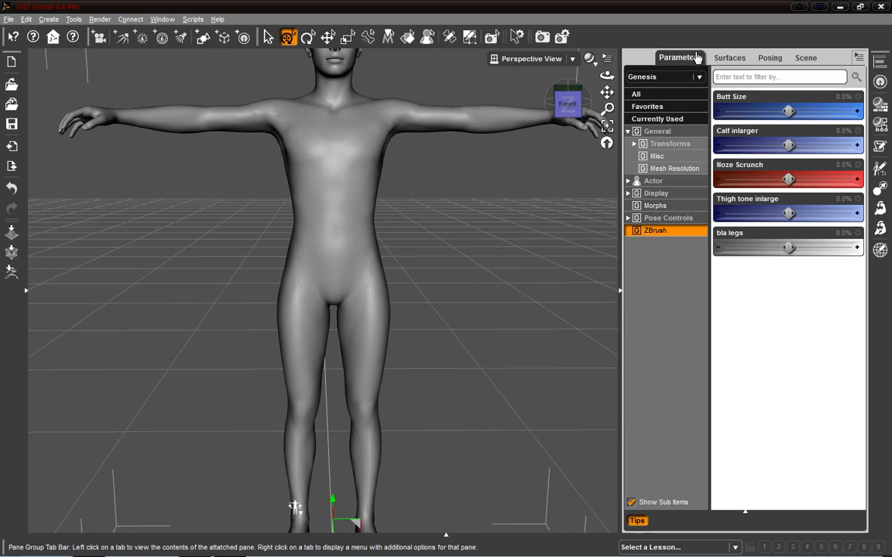
left_click(528, 245)
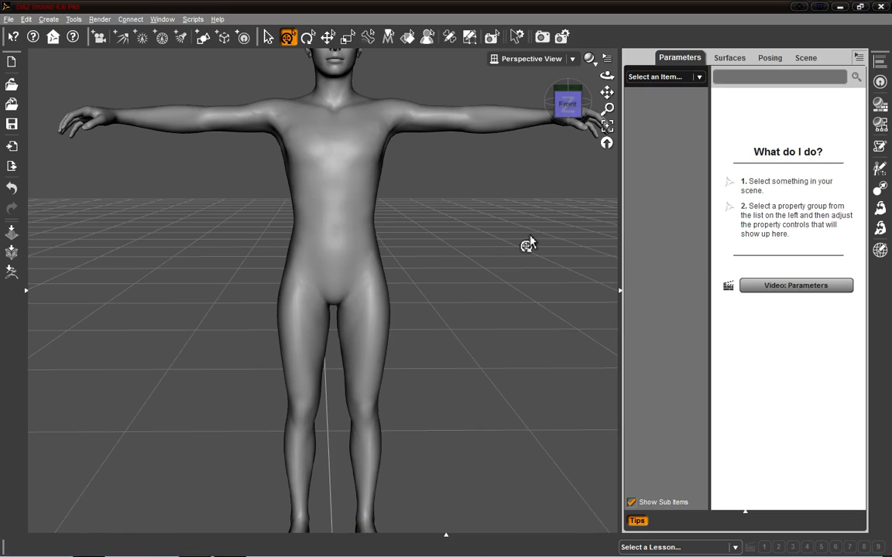
left_click(362, 247)
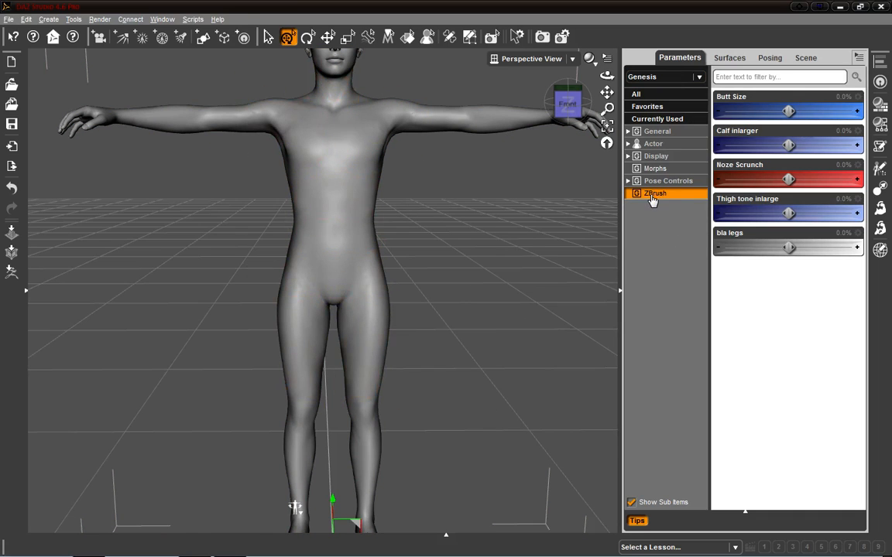
Step: Dial the 'bla legs' morph up to 100% to preview the sculpted leg shape
left_click_drag(767, 249, 634, 265)
left_click_drag(525, 261, 786, 258)
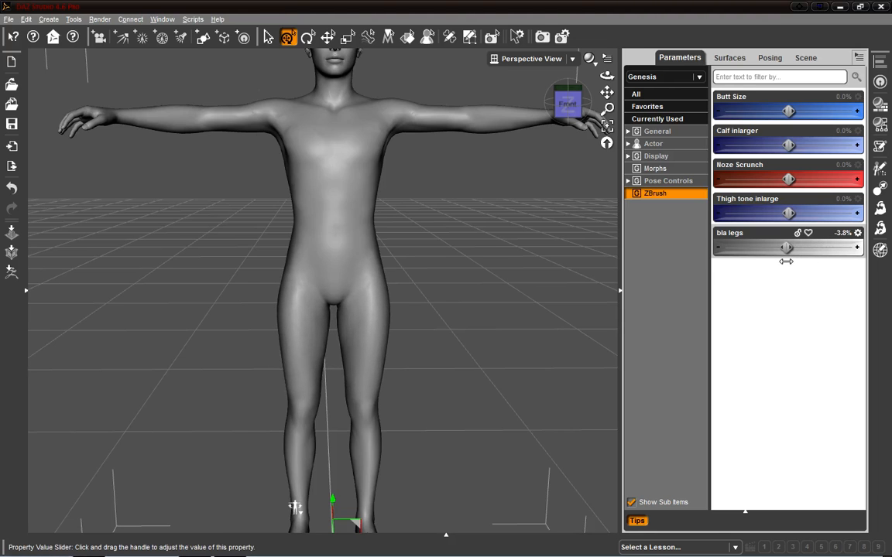
mouse_move(295, 508)
middle_mouse_down()
mouse_move(287, 527)
mouse_move(294, 494)
mouse_move(295, 508)
middle_mouse_up()
left_click_drag(787, 248, 885, 248)
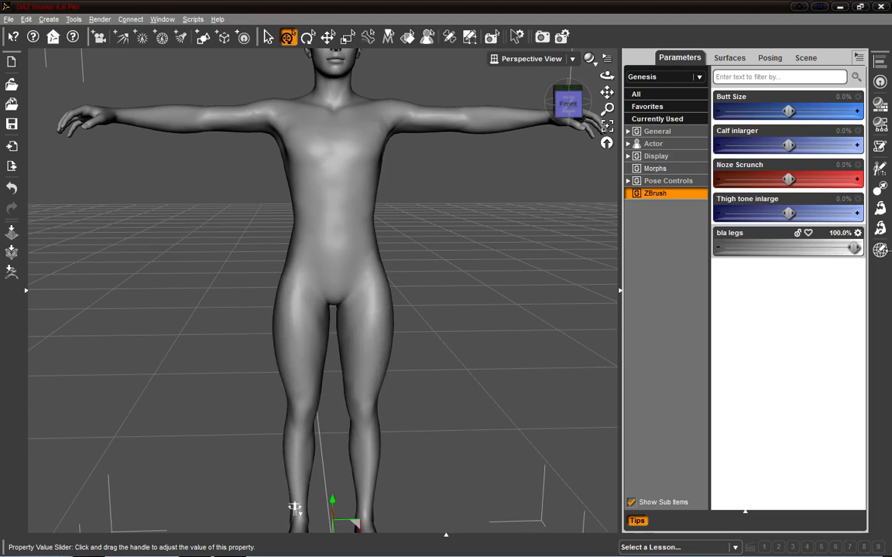
Step: Try the Butt Size morph at about 45% while orbiting around the figure, then reset both morph dials to 0%
left_click_drag(571, 102, 532, 105)
left_click_drag(789, 112, 731, 108)
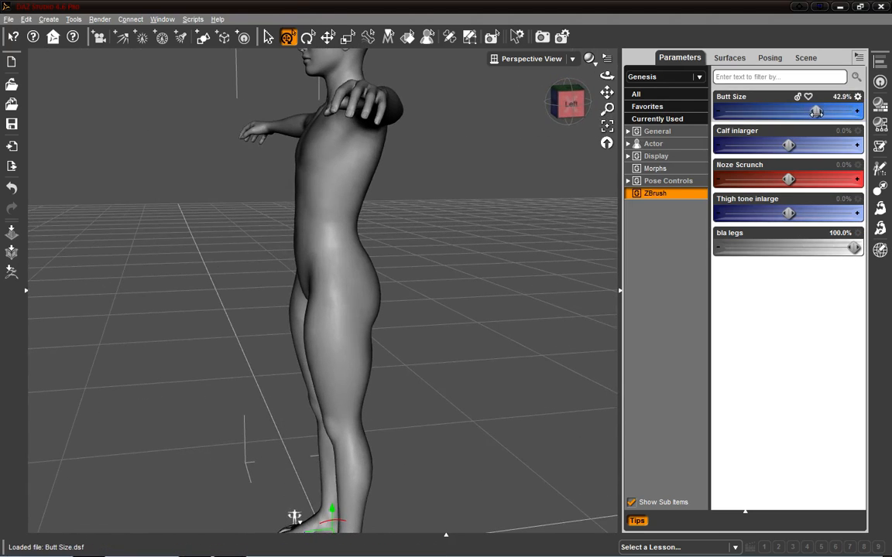
left_click_drag(564, 113, 528, 103)
left_click_drag(276, 534, 292, 517)
middle_click_drag(396, 379, 396, 347)
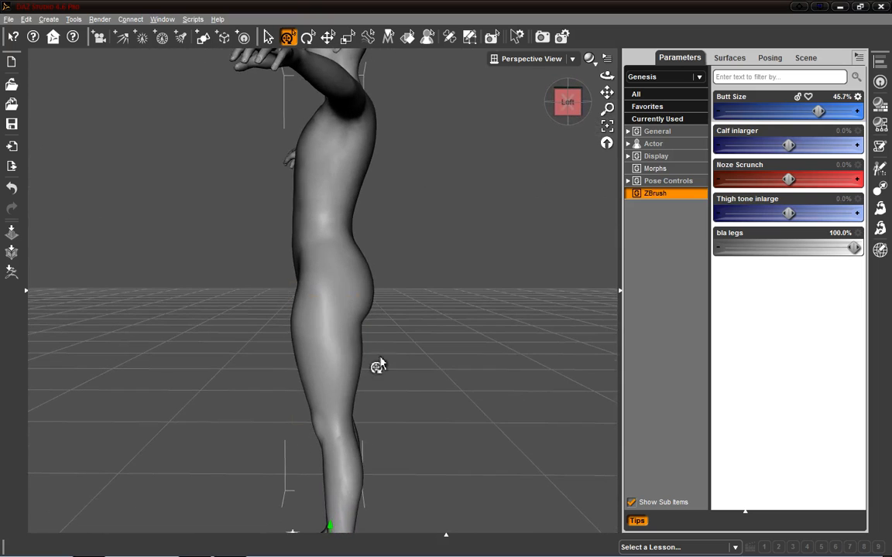
left_click(558, 102)
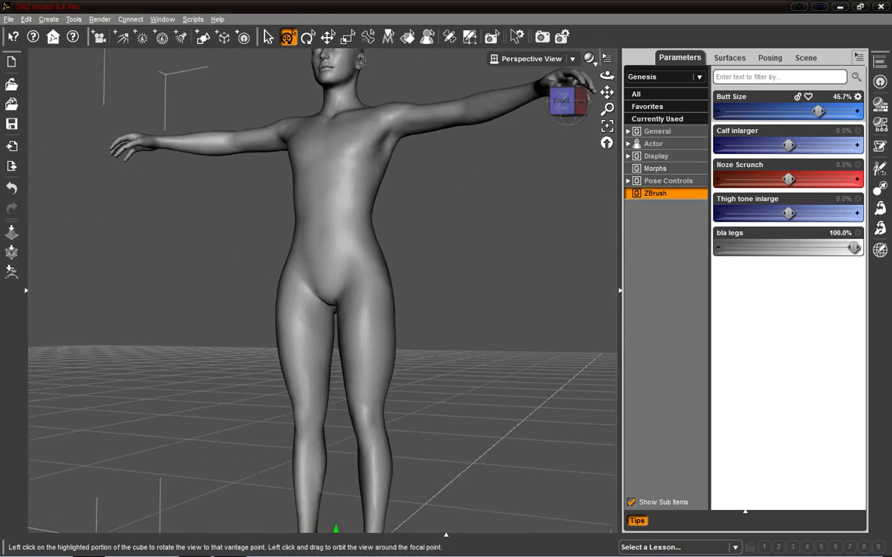
left_click_drag(568, 102, 570, 126)
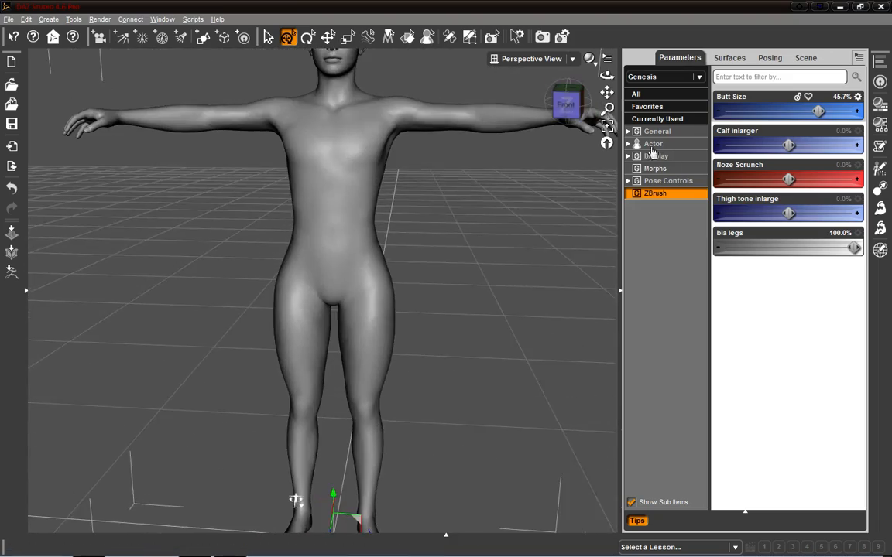
left_click(785, 251, "alt")
left_click(780, 113, "alt")
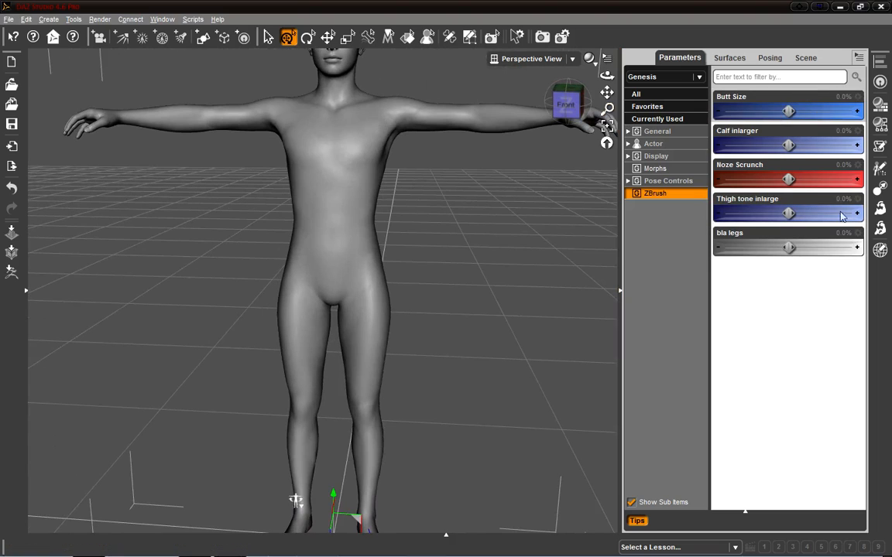
Step: Open the 'bla legs' morph's parameter settings and turn off As Percent
left_click(859, 233)
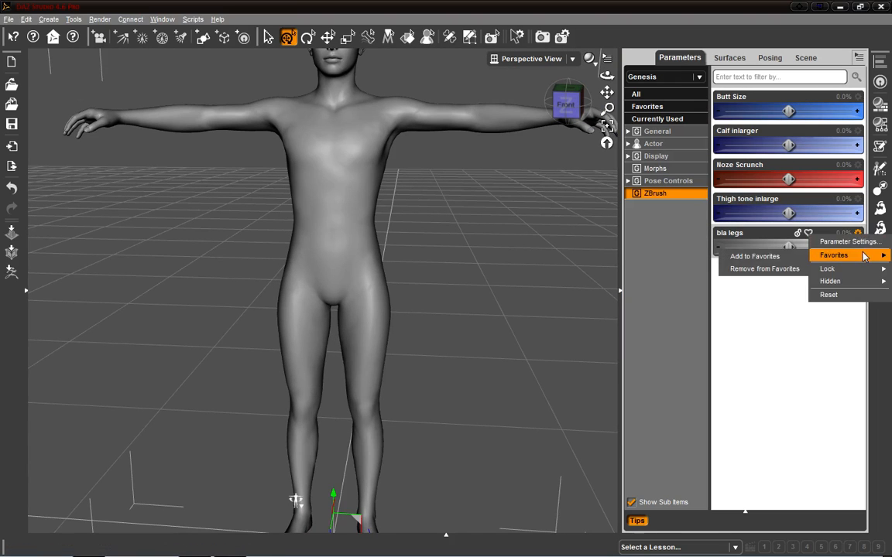
left_click(842, 241)
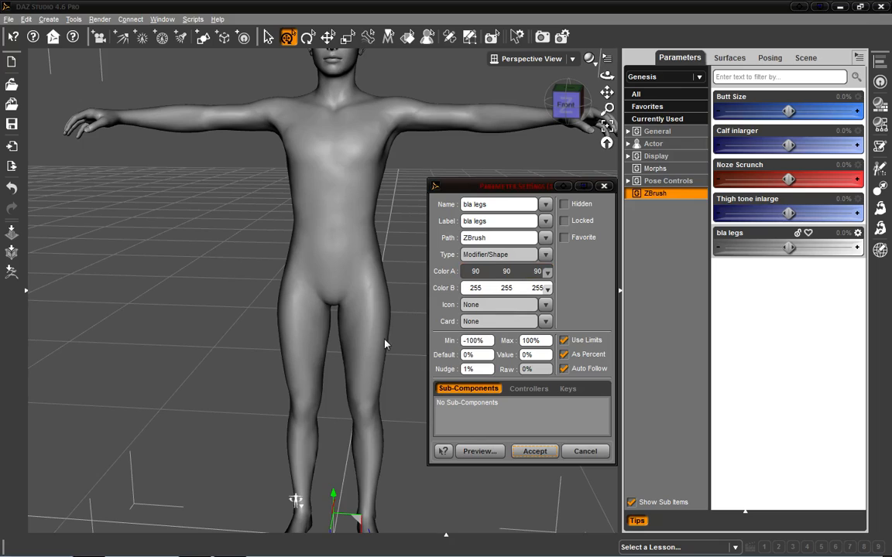
left_click(563, 354)
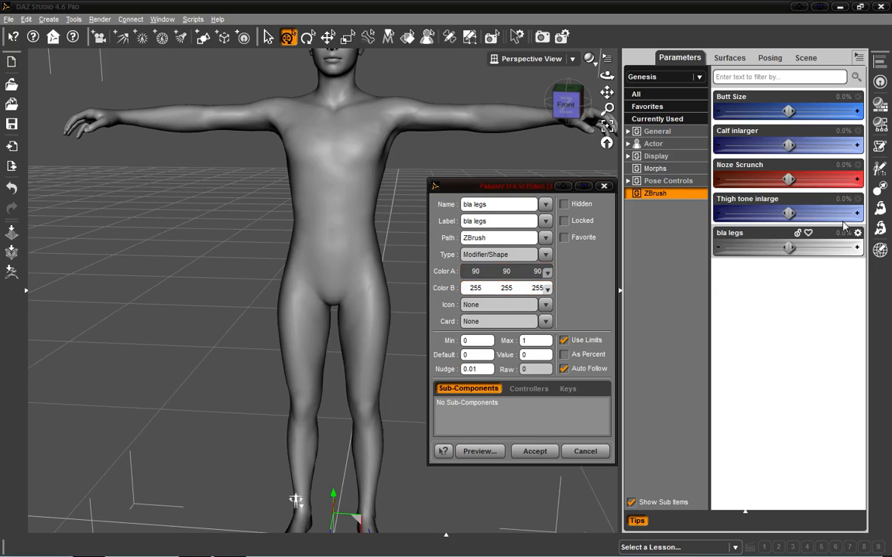
Step: Set the morph's Color A to 90, 70, 23 and Color B to 255, 181, 33, and accept the settings
left_click(529, 274)
mouse_move(628, 267)
left_mouse_down()
mouse_move(633, 246)
mouse_move(636, 265)
left_mouse_up()
left_click(584, 416)
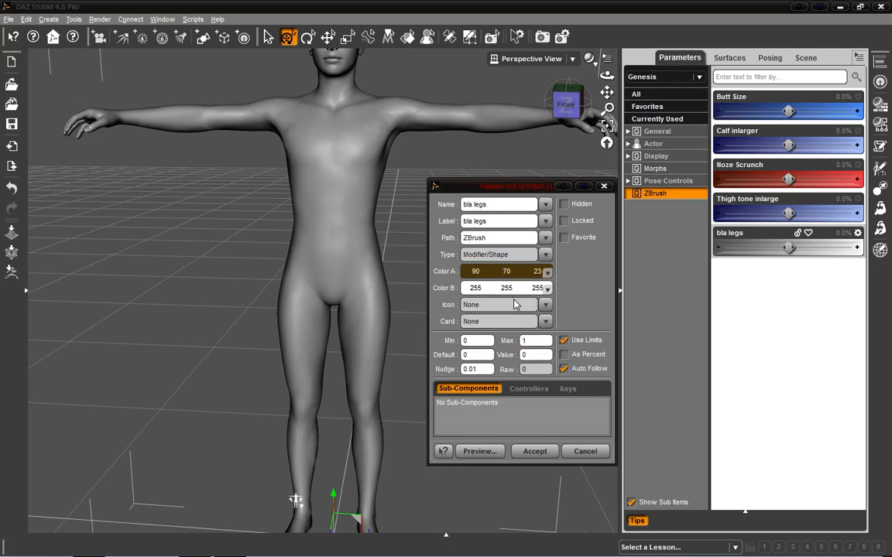
left_click(513, 291)
left_click_drag(632, 276, 637, 250)
left_click(593, 417)
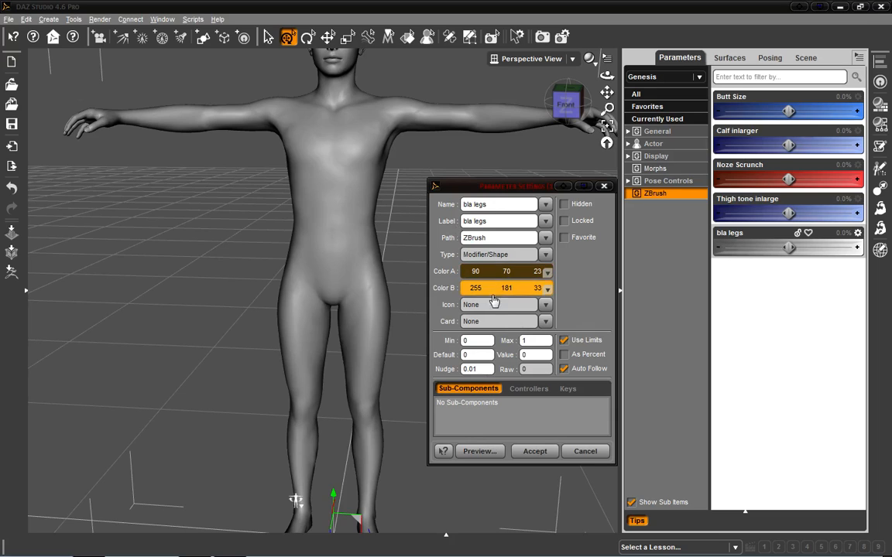
left_click(533, 451)
Step: Reopen the morph's parameter settings and change its label to 'Average size legs'
left_click(579, 111)
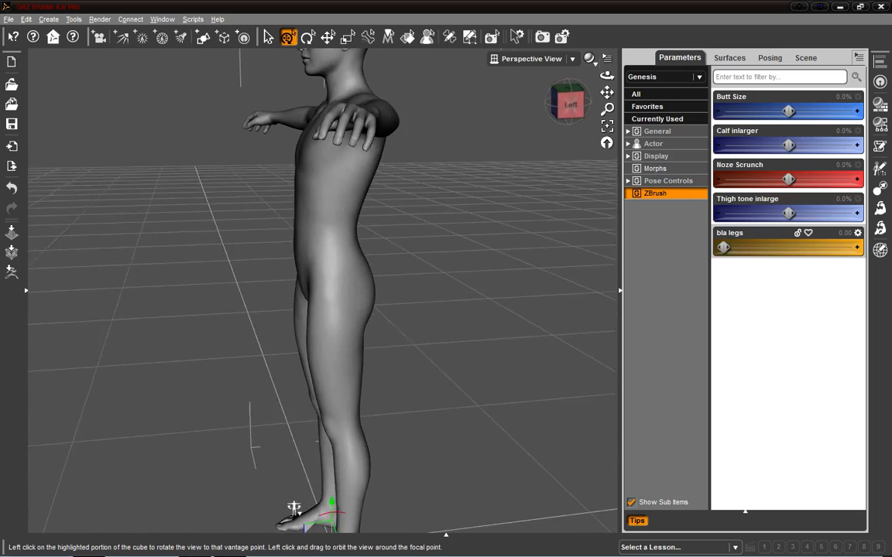
mouse_move(723, 247)
left_mouse_down()
mouse_move(799, 247)
mouse_move(712, 247)
left_mouse_up()
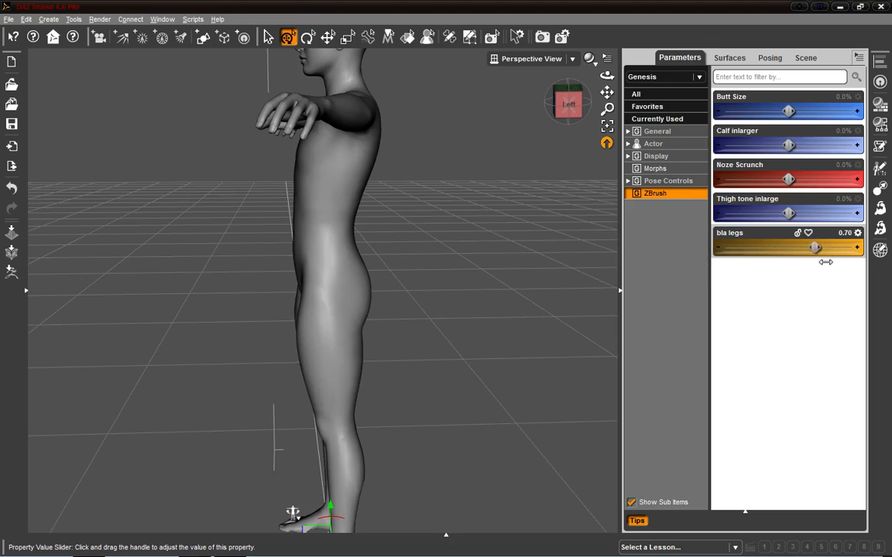
left_click(857, 233)
left_click(847, 241)
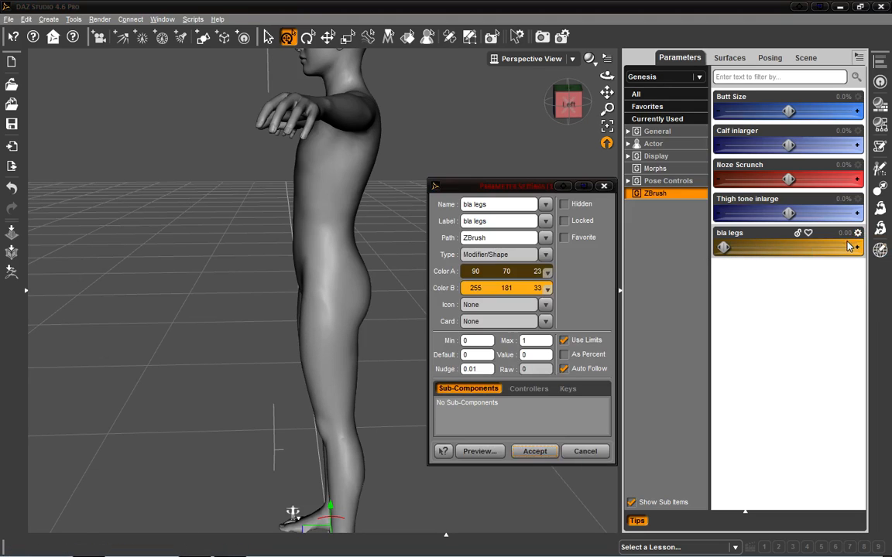
triple_click(491, 222)
type("Average size")
key("ctrl+a")
key("ctrl+c")
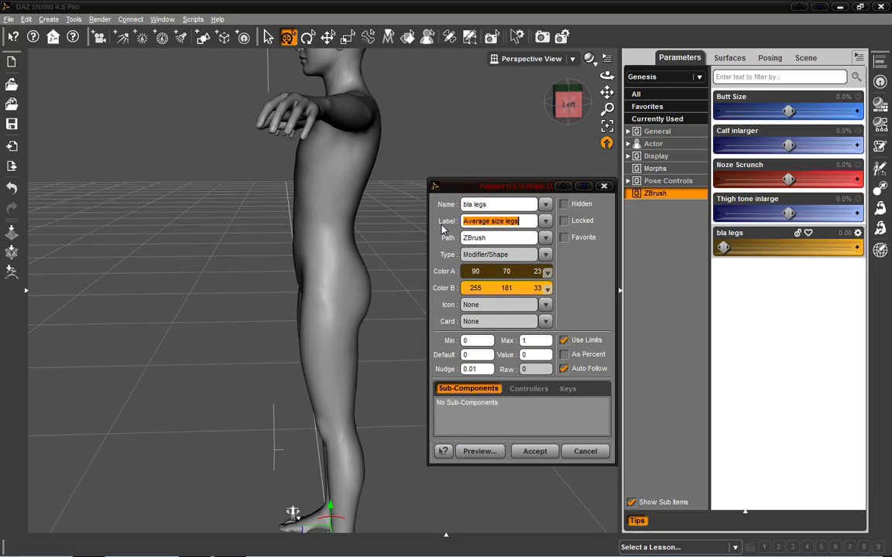
Step: Paste 'Average size legs' into the morph's name as well and accept the settings
triple_click(503, 203)
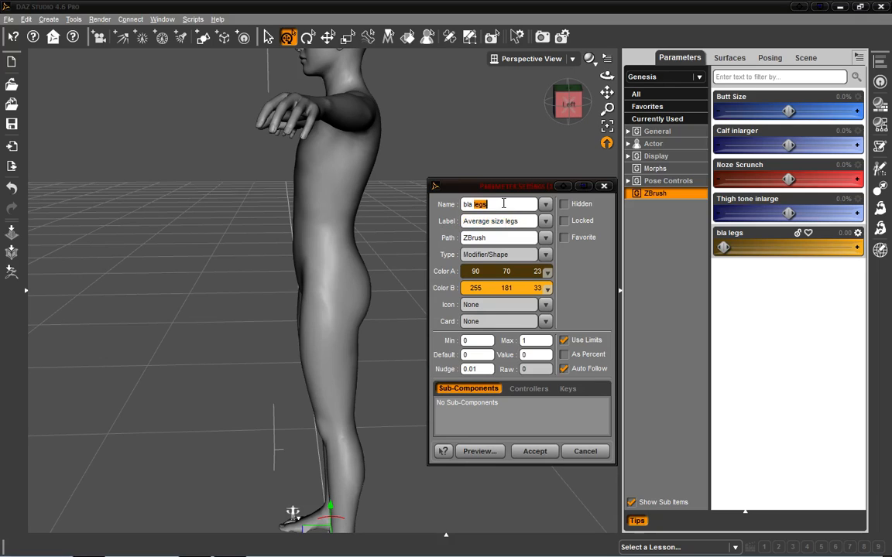
key("ctrl+v")
left_click(534, 451)
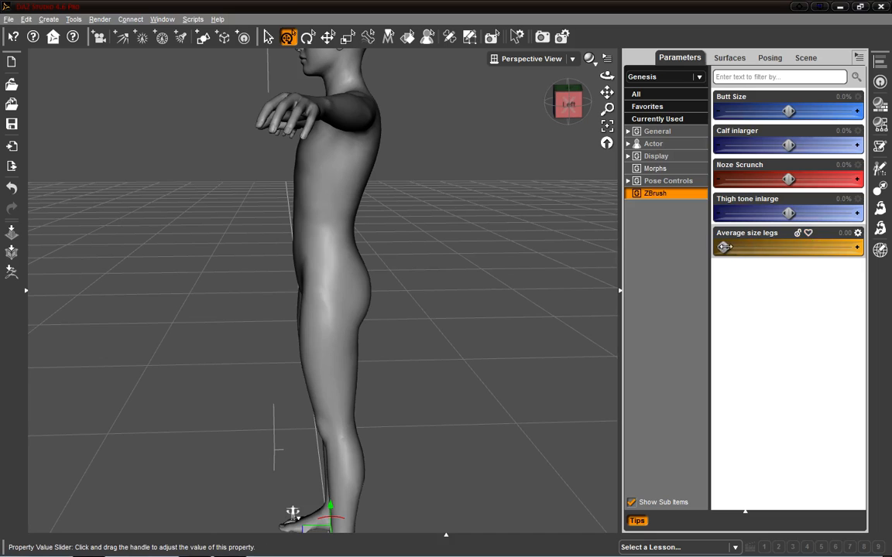
Step: Dial the 'Average size legs' morph to 1.00 and inspect the leg up close from the side
left_click_drag(724, 247, 857, 248)
scroll(501, 329, "up", 10)
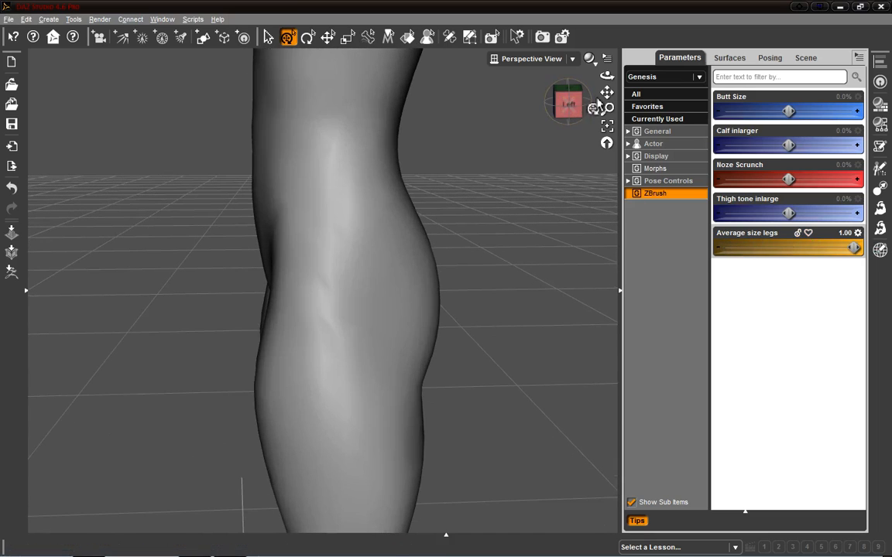
left_click_drag(607, 93, 622, 51)
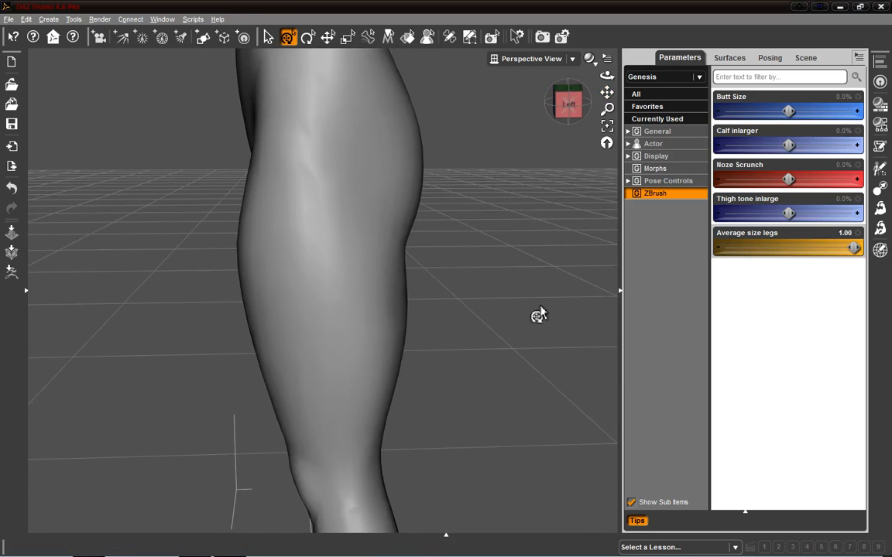
Step: Switch to PhotoScape, open its Screen Capture tool and minimise the main window
mouse_move(158, 551)
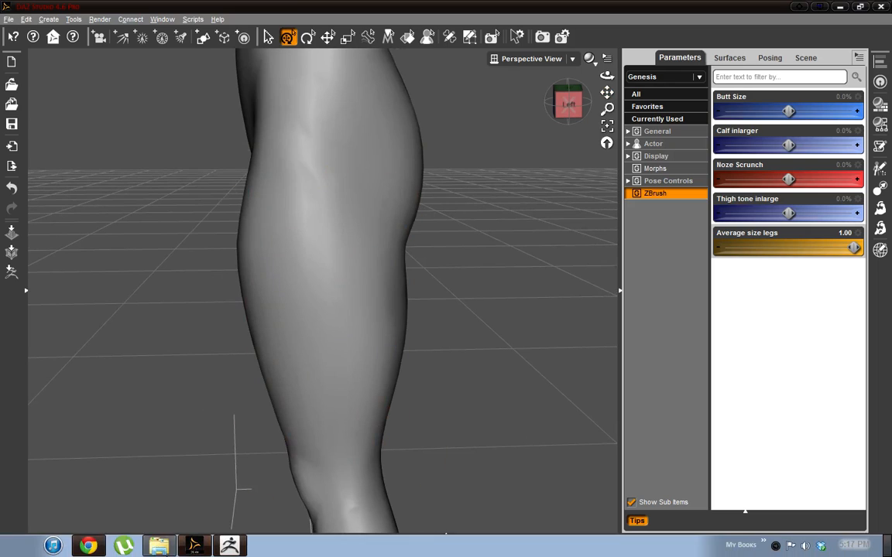
left_click(17, 546)
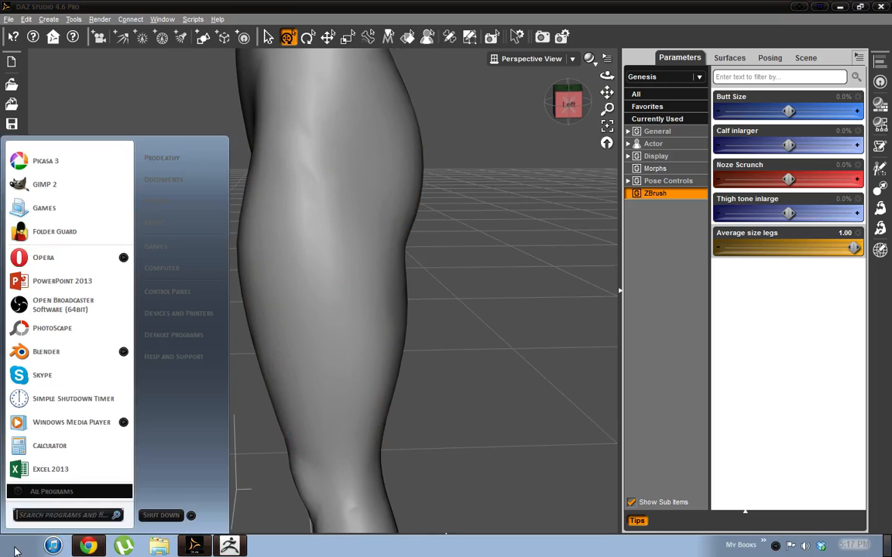
left_click(50, 329)
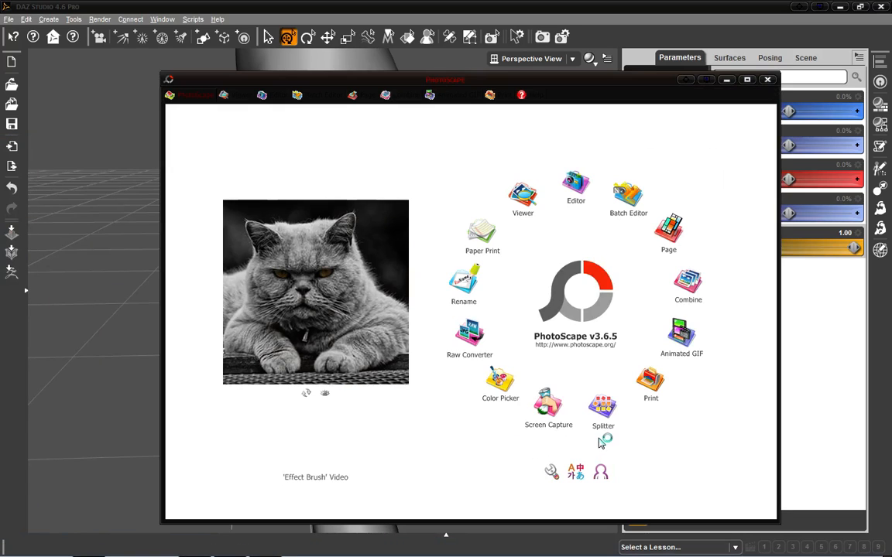
left_click(562, 409)
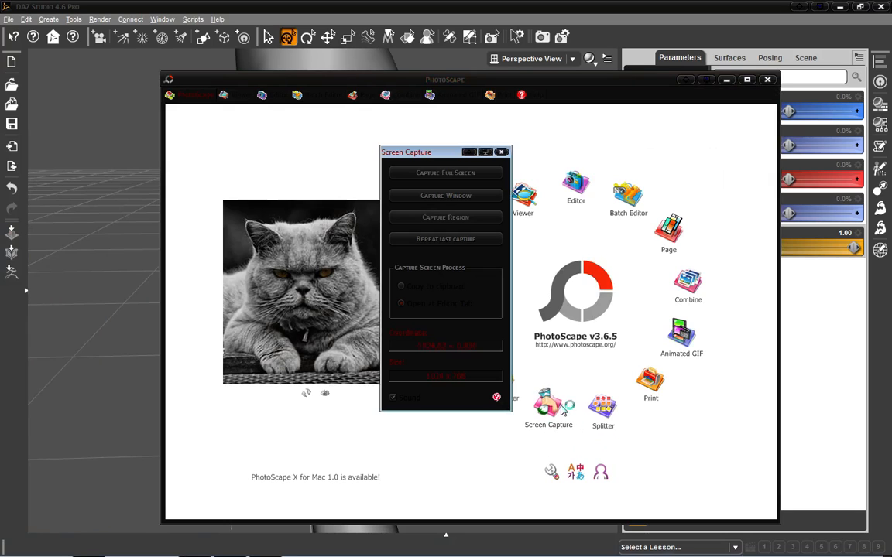
left_click(724, 80)
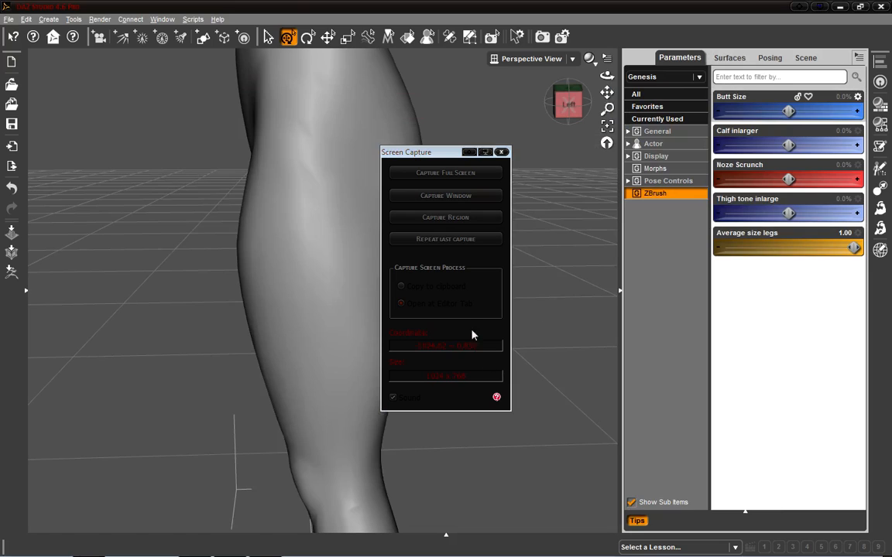
Step: Capture a screen region framing the sculpted leg in the viewport
left_click(445, 219)
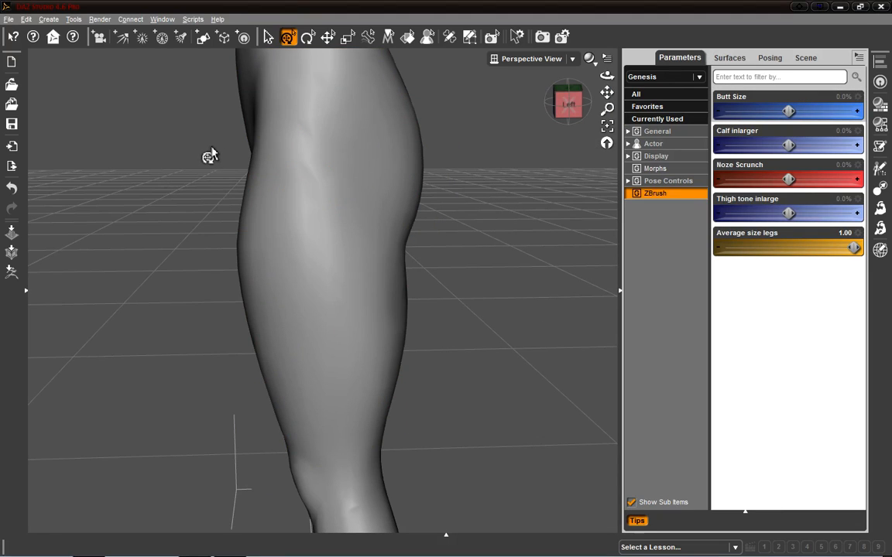
left_click_drag(361, 280, 548, 408)
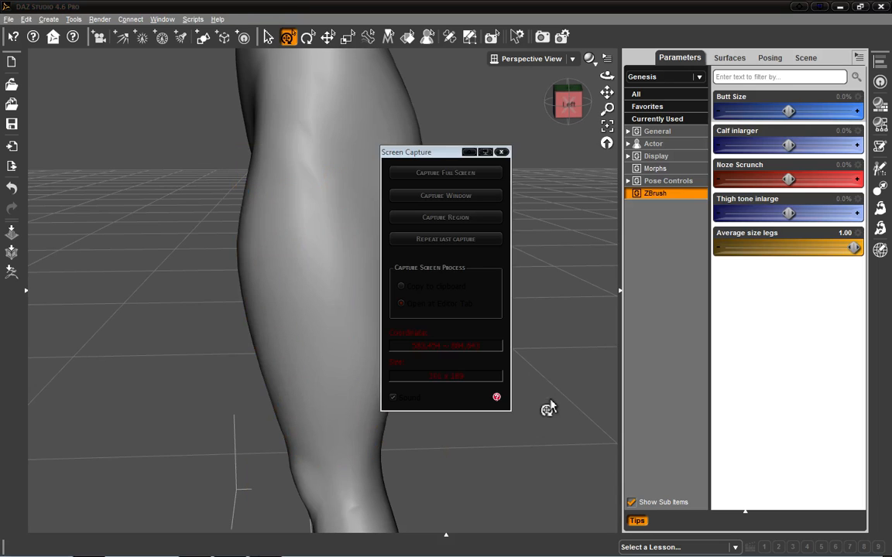
left_click(423, 221)
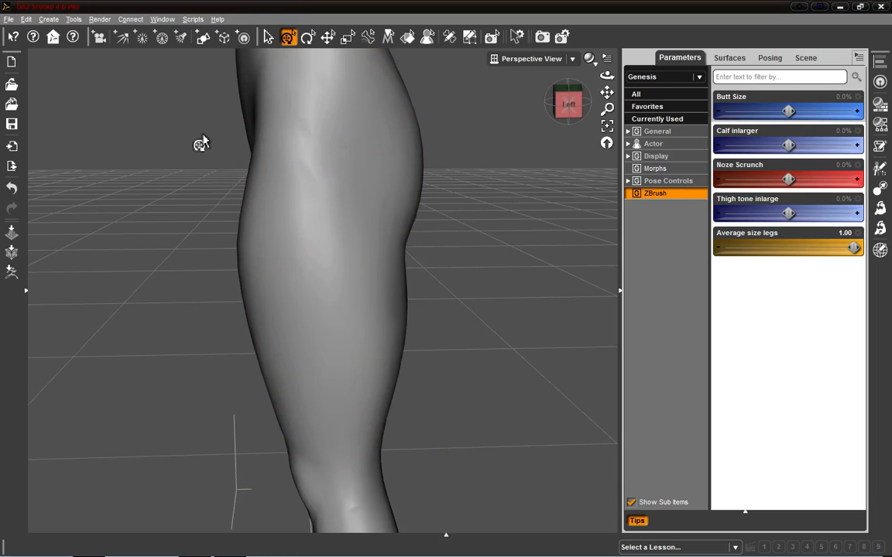
left_click_drag(199, 134, 445, 454)
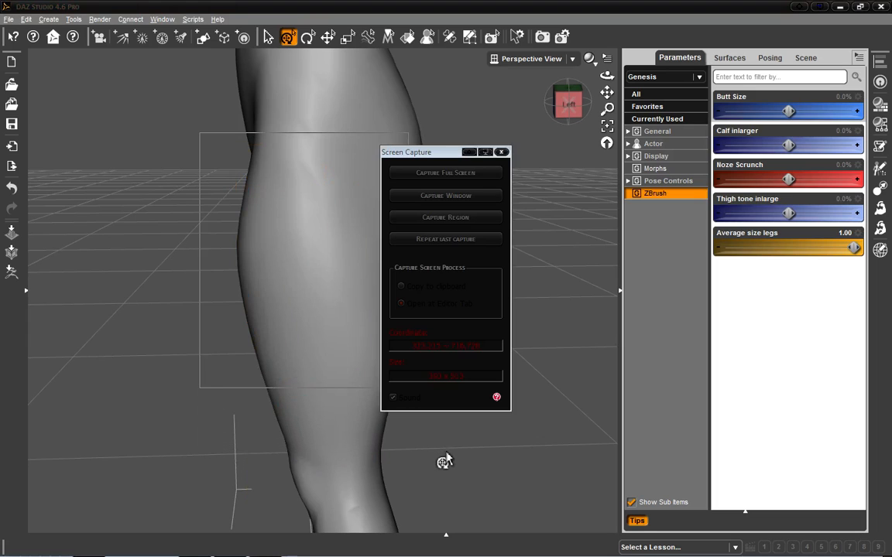
Step: Bring up the PhotoScape editor with the captured image and repeat the last region capture
mouse_move(408, 555)
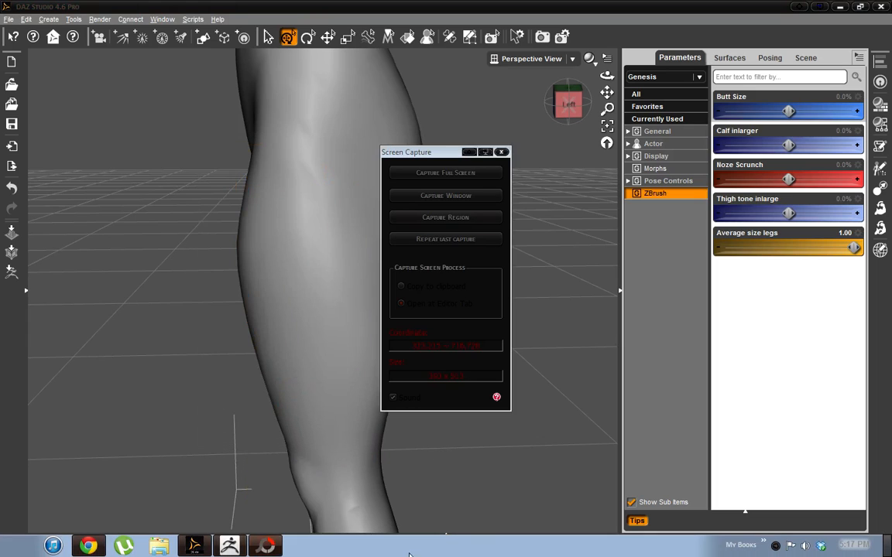
left_click(265, 547)
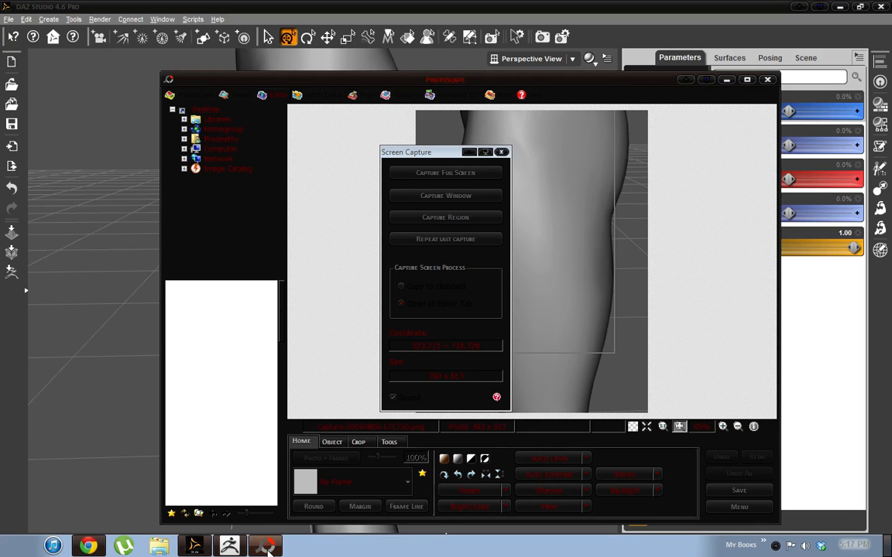
left_click_drag(407, 154, 209, 150)
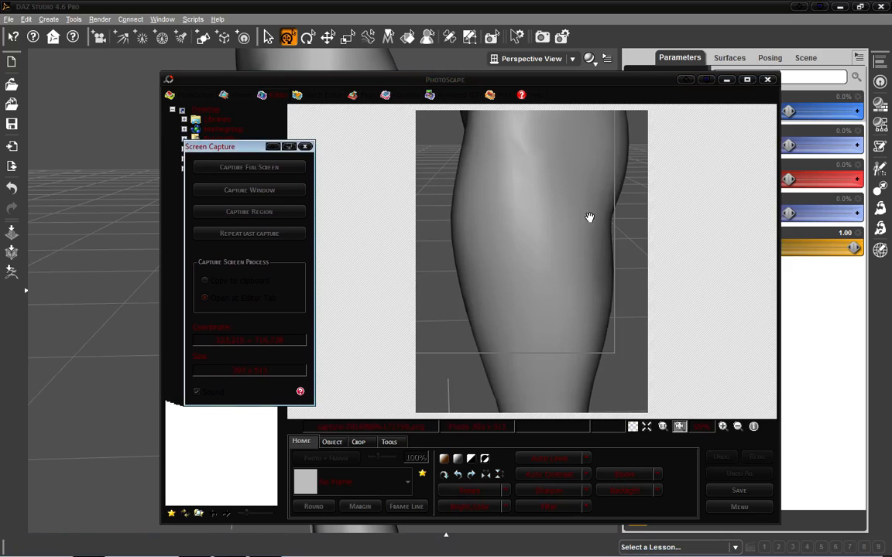
left_click(273, 237)
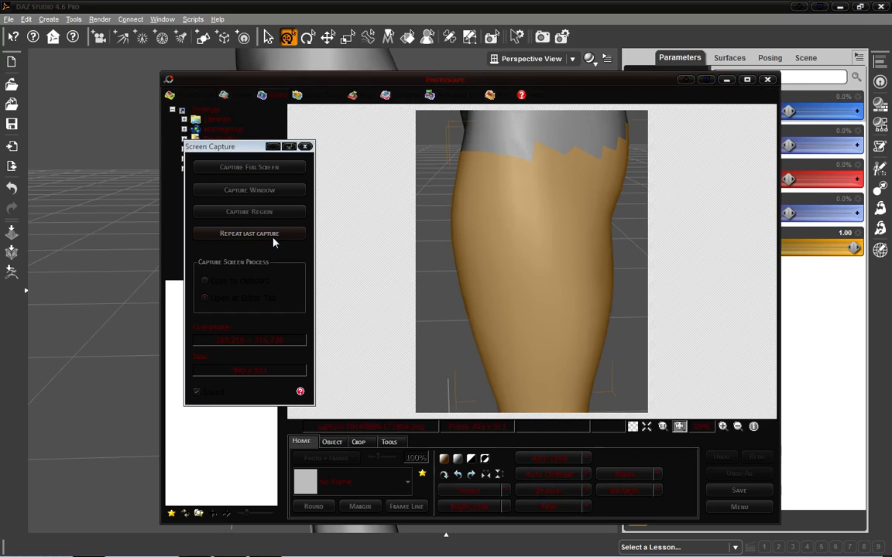
left_click(212, 235)
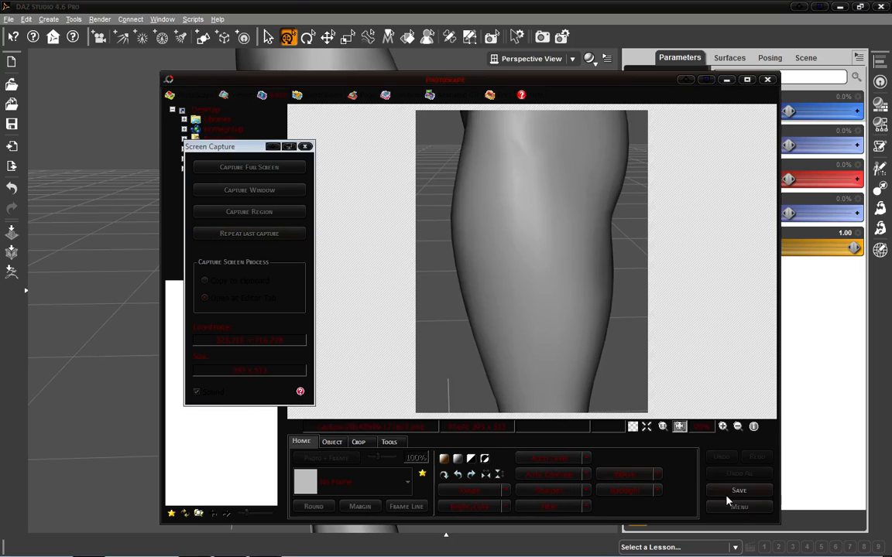
Step: Save the captured leg image as a PNG into the Pictures\Created\DAZ Studios folder, then close Screen Capture and PhotoScape
left_click(732, 490)
left_click_drag(239, 148, 128, 145)
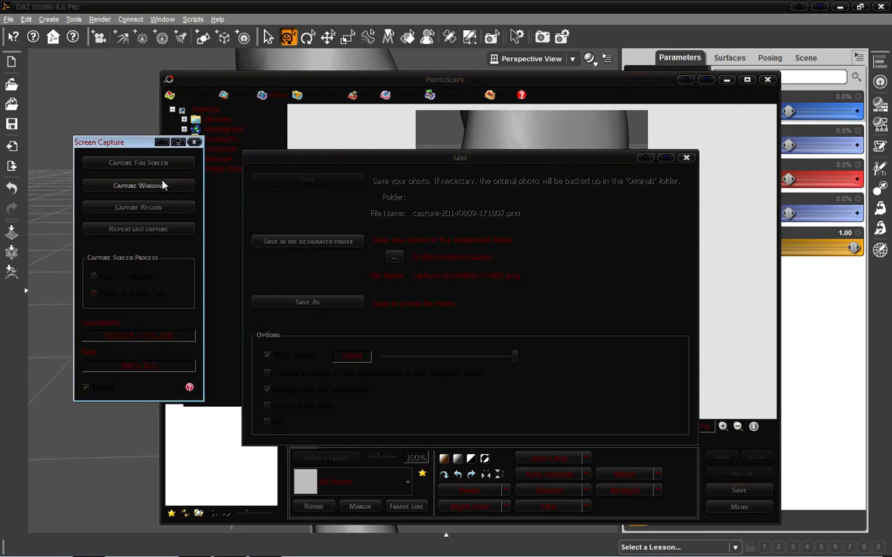
left_click(307, 303)
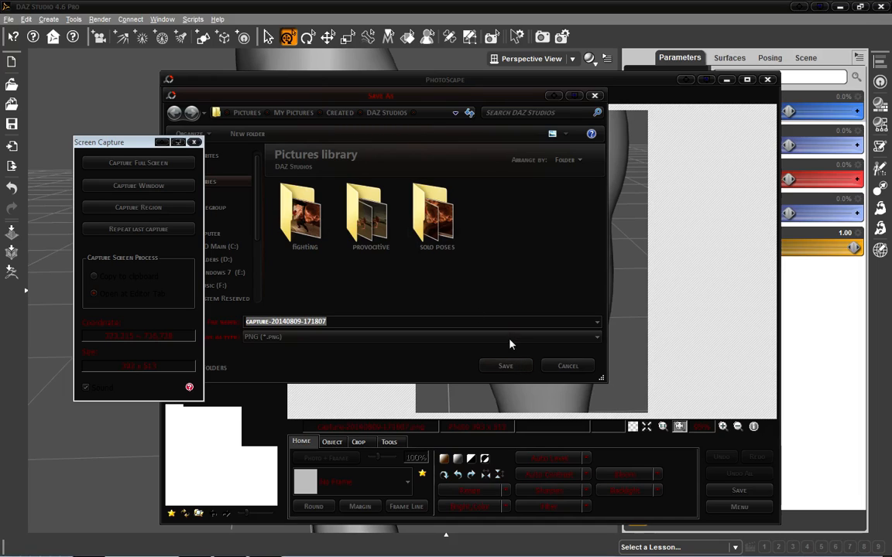
left_click(424, 113)
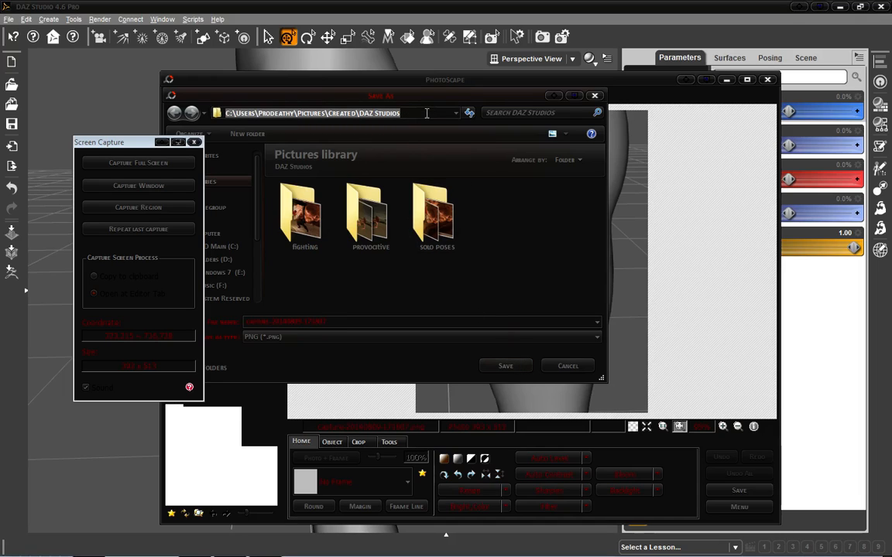
left_click(507, 366)
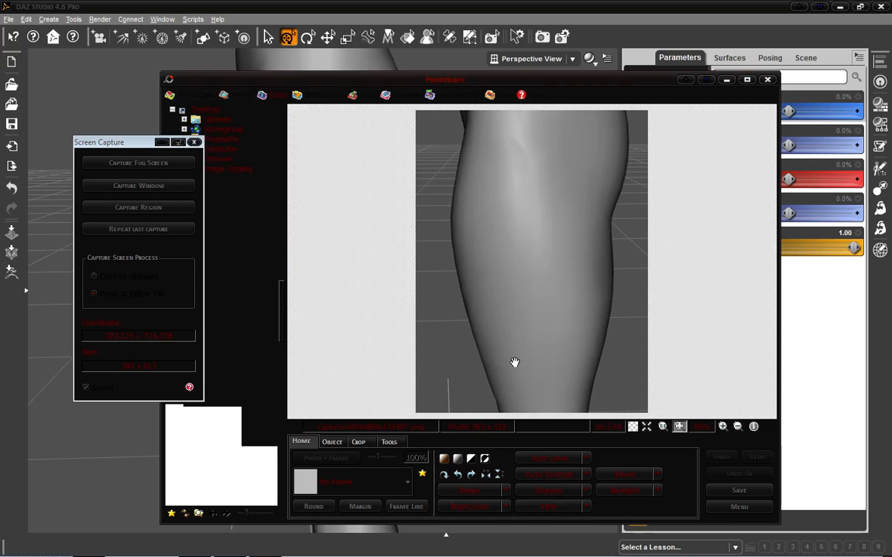
left_click(194, 142)
left_click(767, 82)
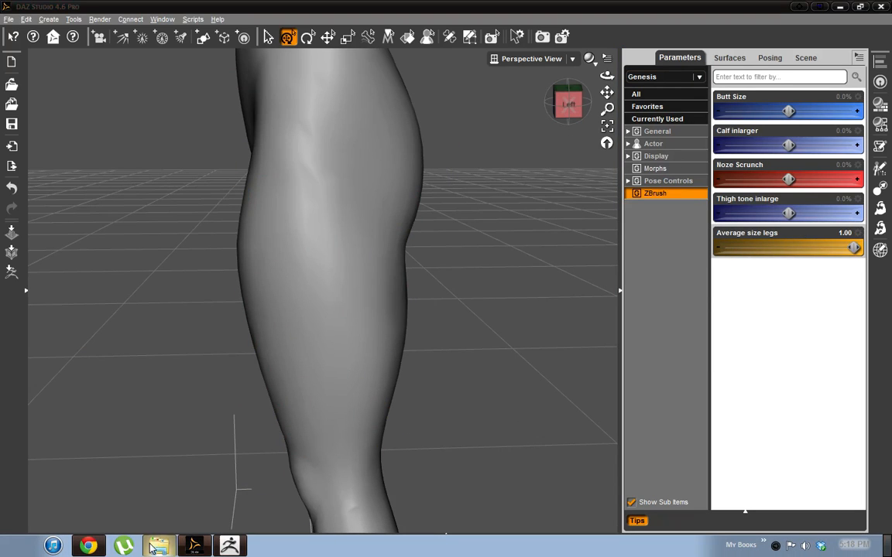
Step: Open a file explorer window at the DAZ Studios pictures folder by pasting its copied path, and move it aside
left_click(156, 547)
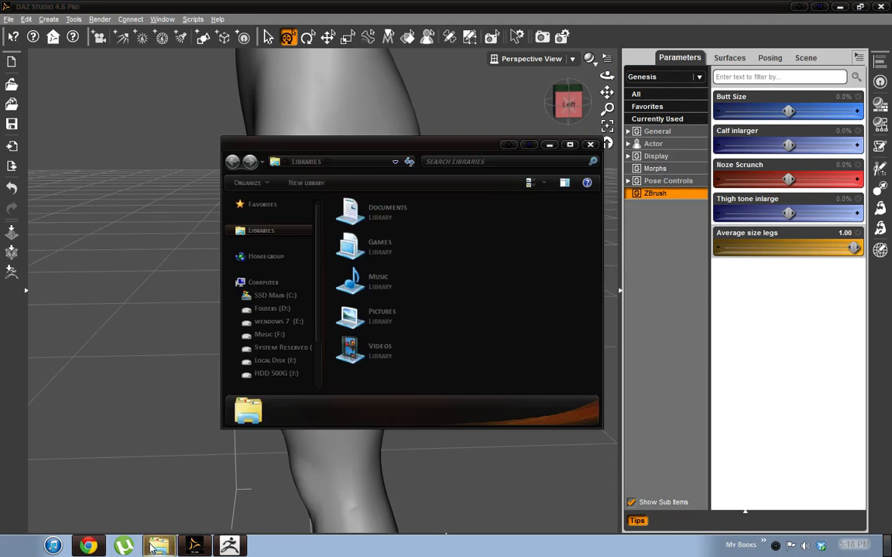
left_click(370, 163)
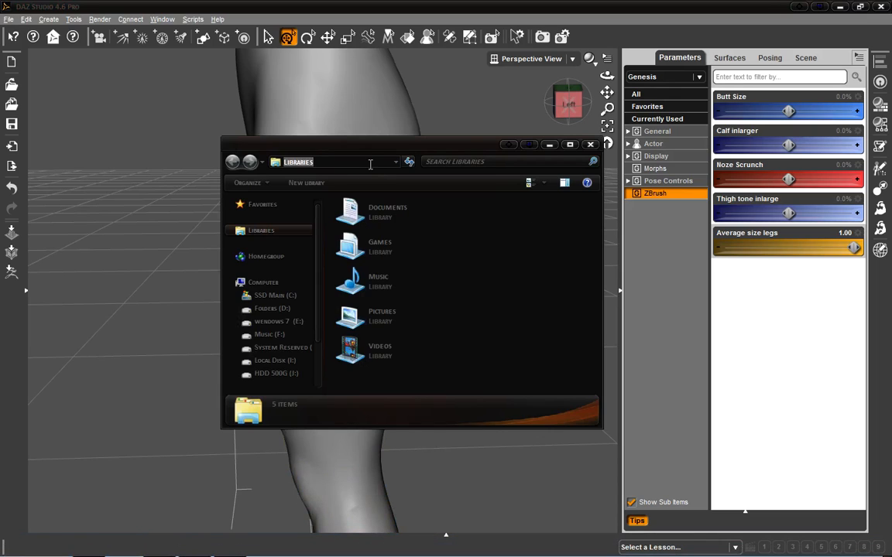
key("ctrl+v")
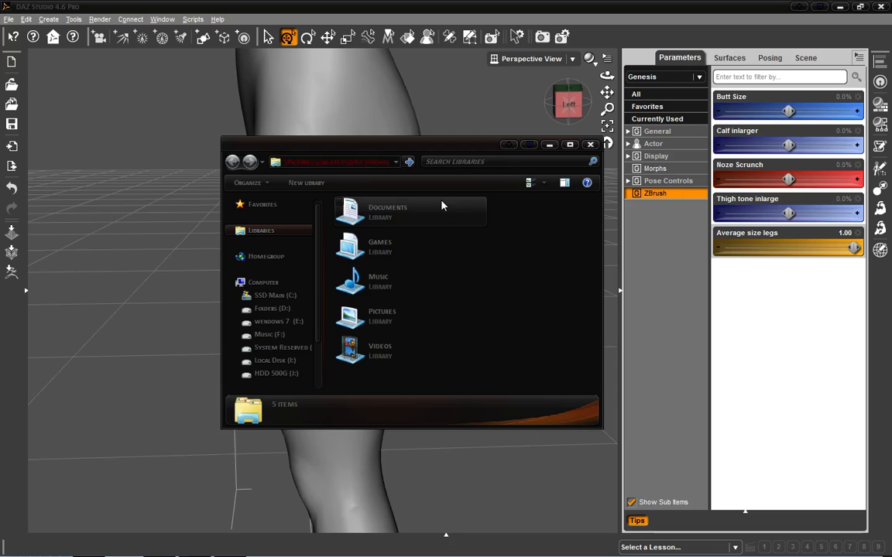
key("Return")
left_click(561, 240)
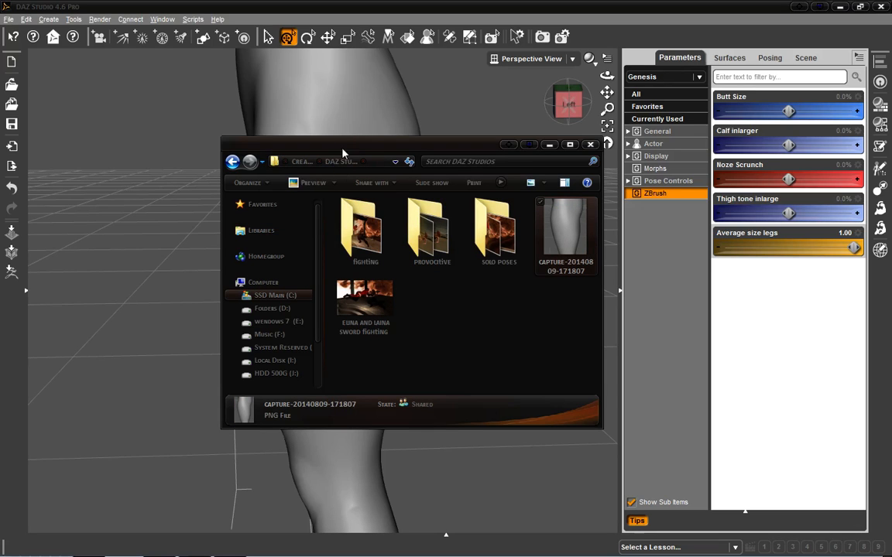
left_click_drag(352, 146, 208, 115)
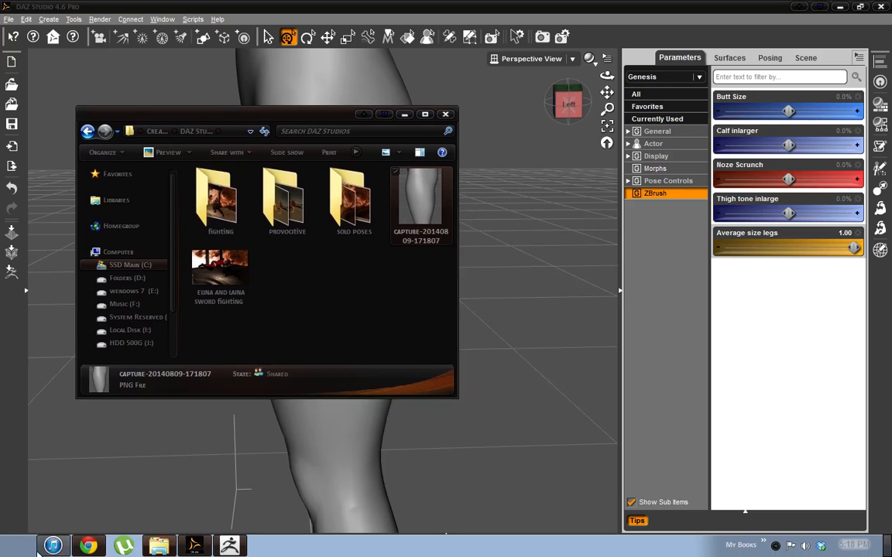
Step: Open the Documents folder in a second explorer window
left_click(52, 546)
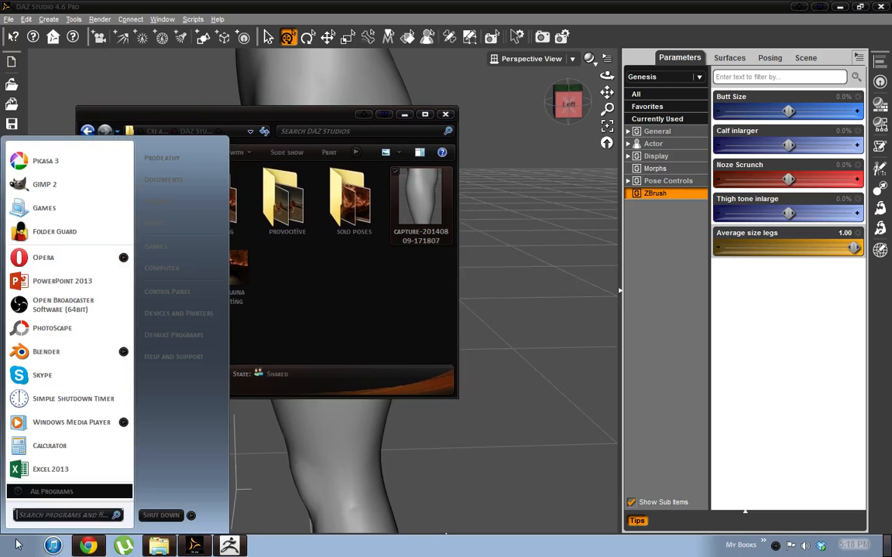
left_click(205, 182)
left_click_drag(241, 117, 402, 248)
Step: Open the Parameter Settings of the 'Average size legs' morph and examine its sub-component tabs and Path list
left_click(857, 232)
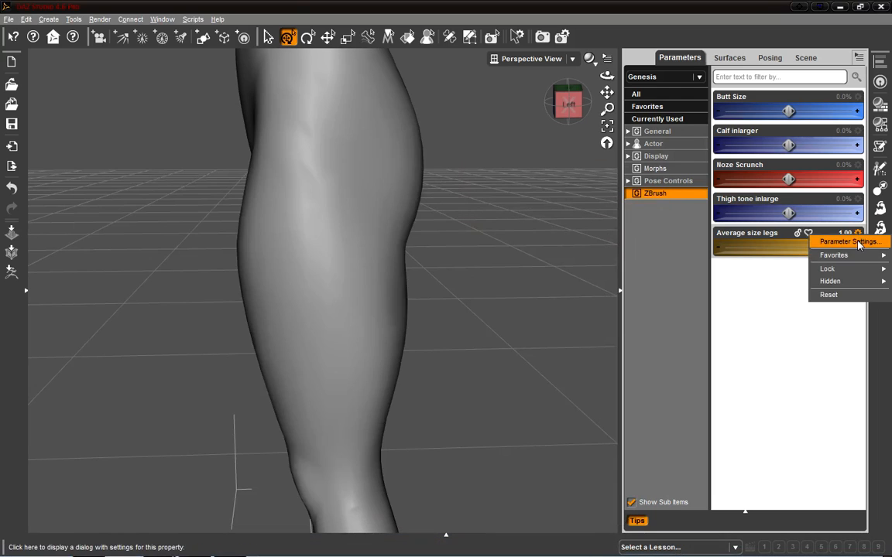
left_click(852, 242)
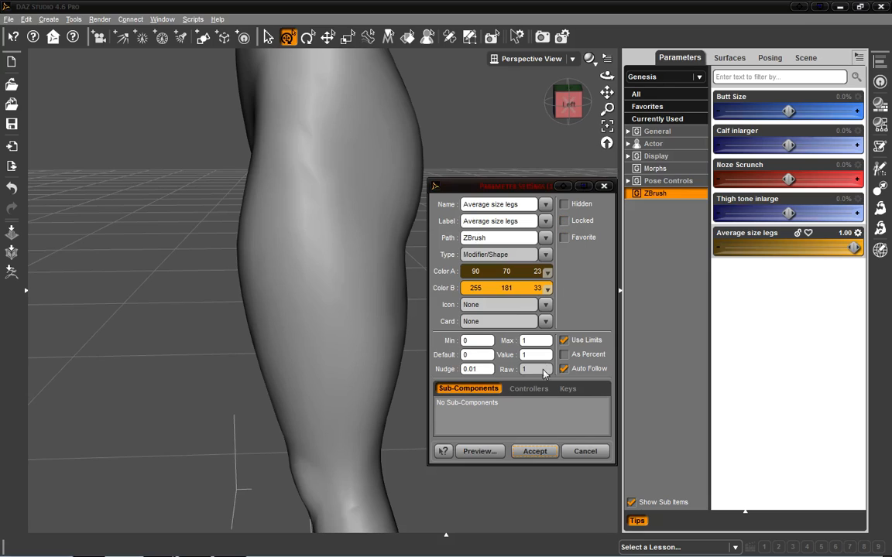
left_click(568, 388)
left_click(502, 392)
left_click(483, 389)
left_click(544, 239)
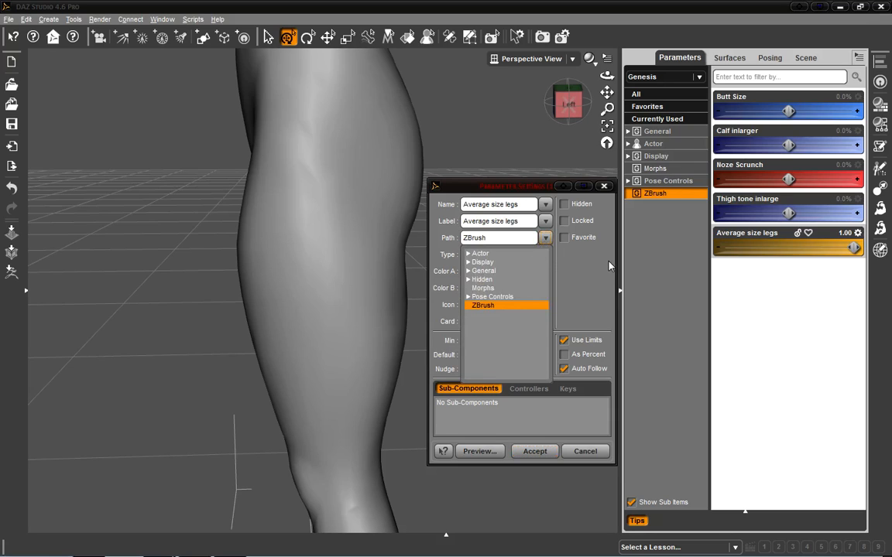
left_click(544, 240)
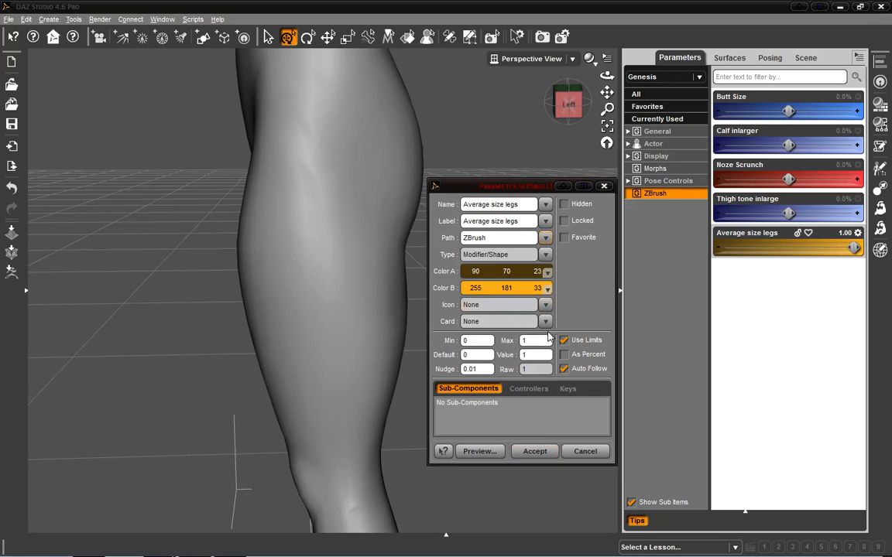
Step: Browse for an icon image and copy the DAZ Built-in Content folder path before closing the file dialog
left_click(542, 306)
left_click(562, 314)
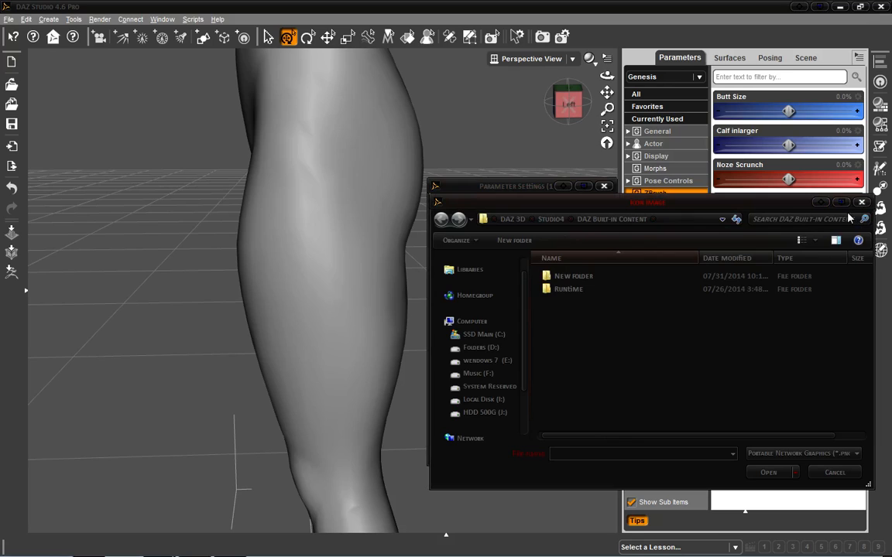
left_click(686, 220)
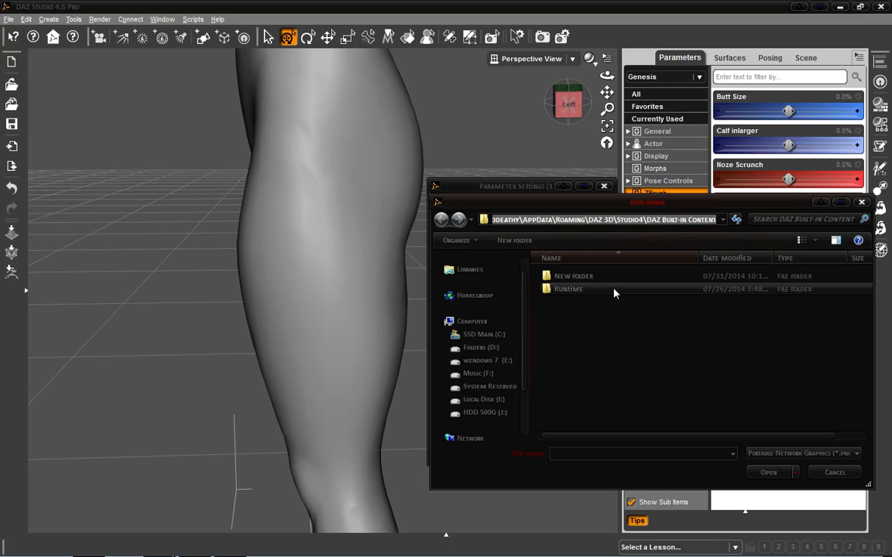
left_click(861, 203)
Step: Navigate the second explorer window to the DAZ Built-in Content folder and move the capture PNG into it
mouse_move(172, 551)
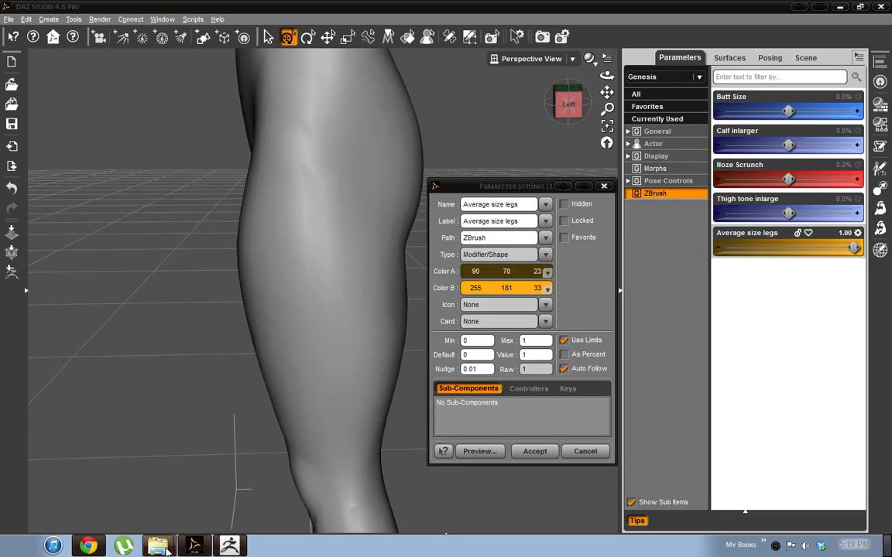
left_click(160, 546)
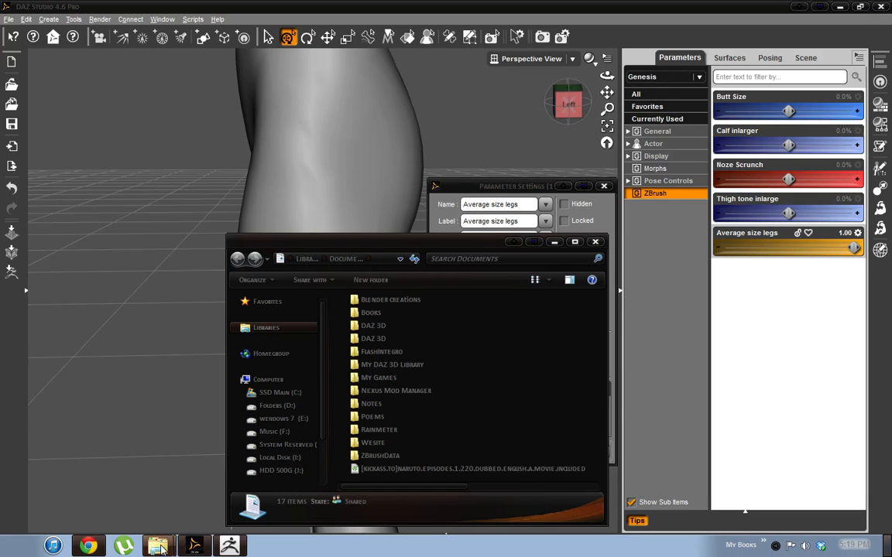
left_click(151, 507)
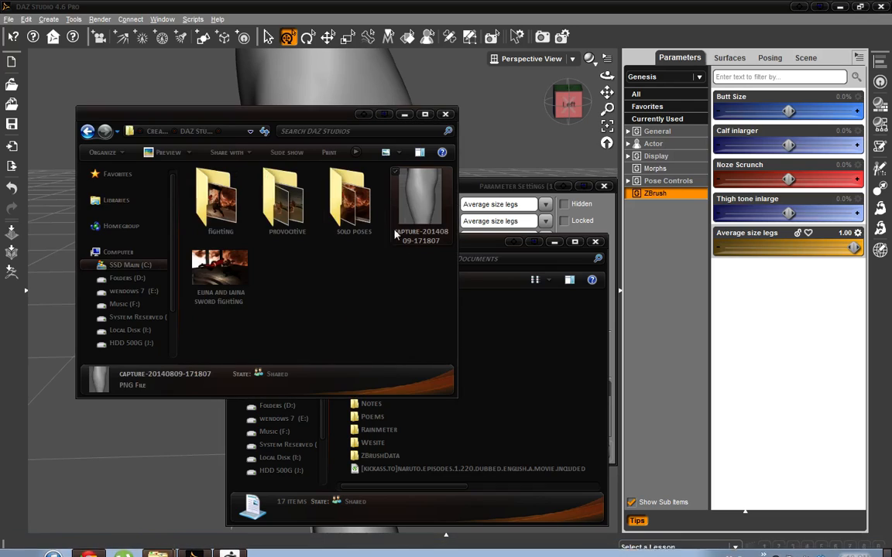
left_click_drag(300, 112, 252, 71)
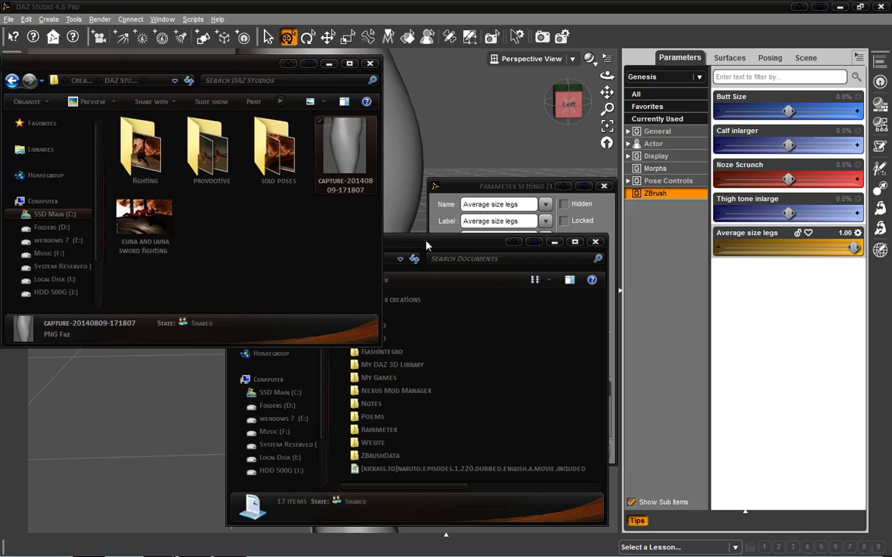
left_click(391, 263)
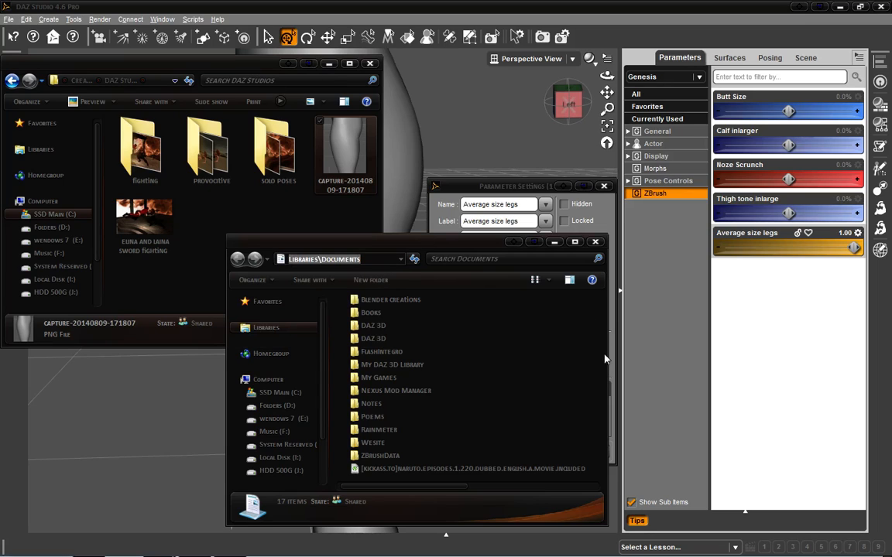
left_click_drag(608, 358, 715, 360)
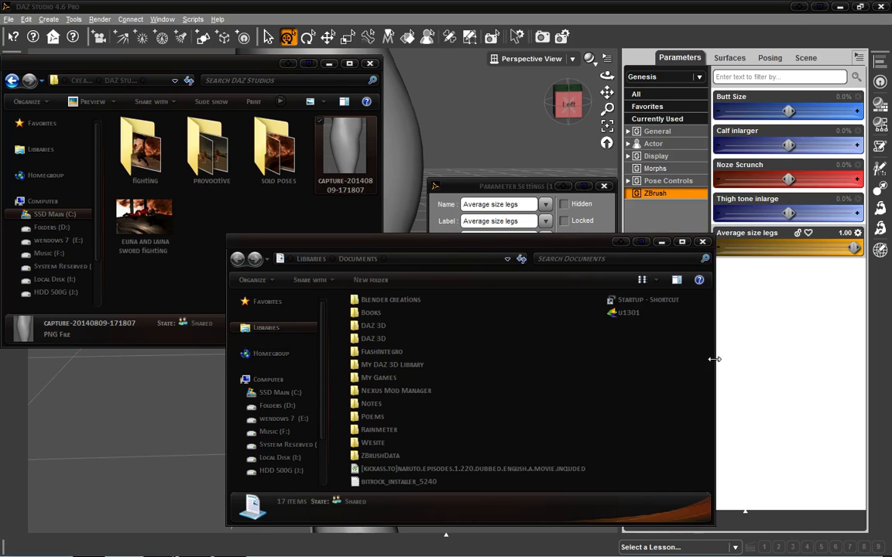
left_click(424, 260)
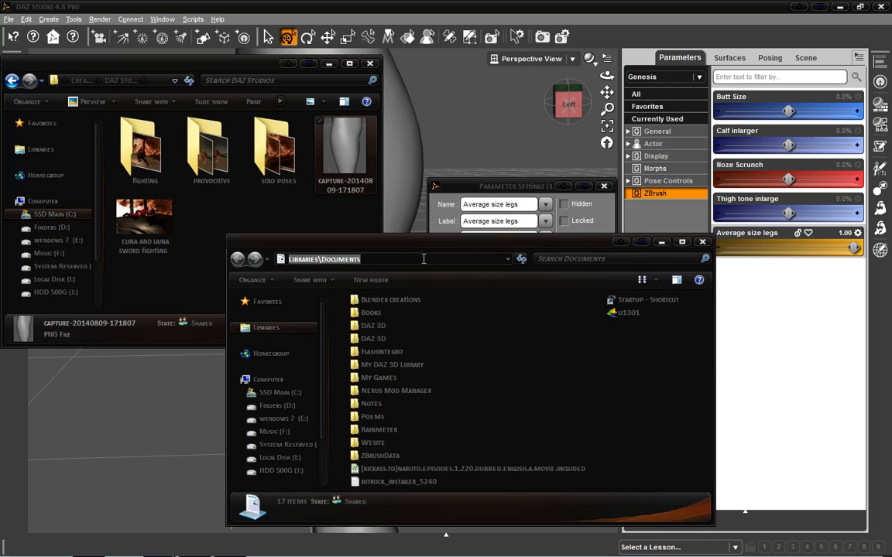
key("ctrl+v")
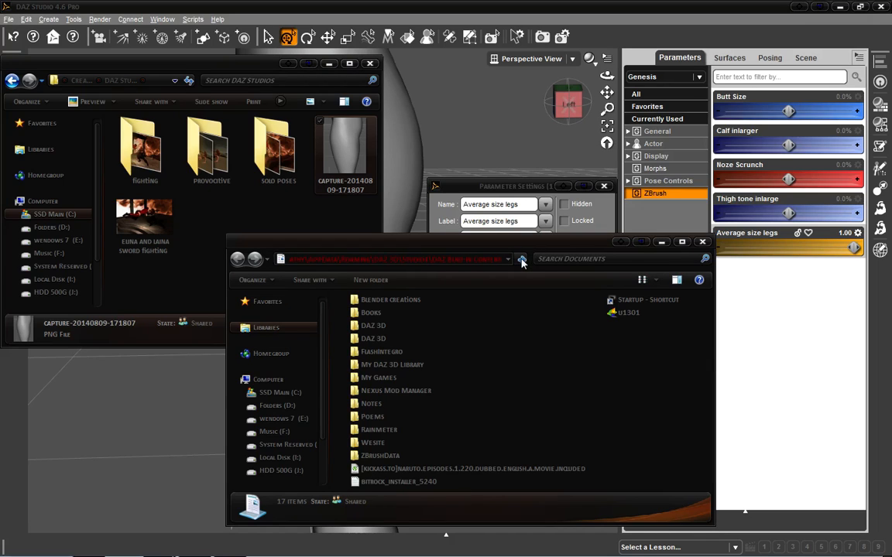
key("Return")
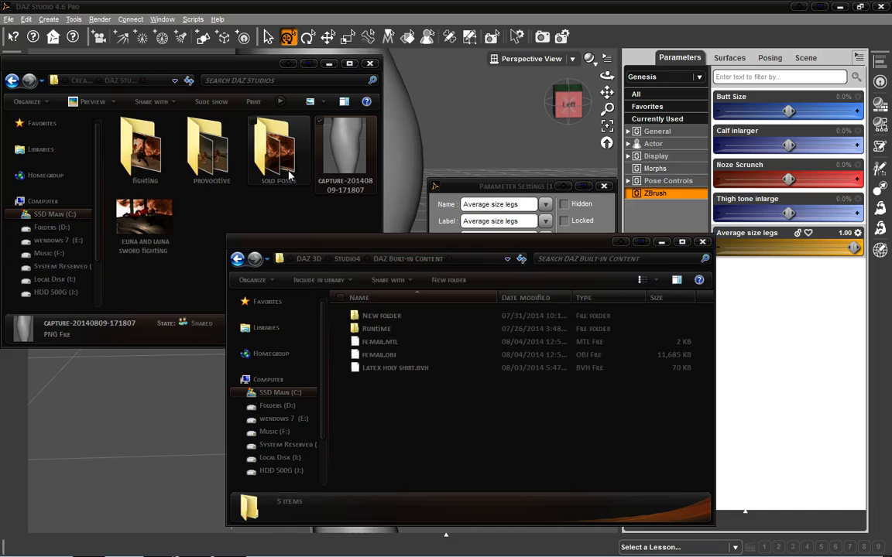
left_click_drag(356, 167, 455, 448)
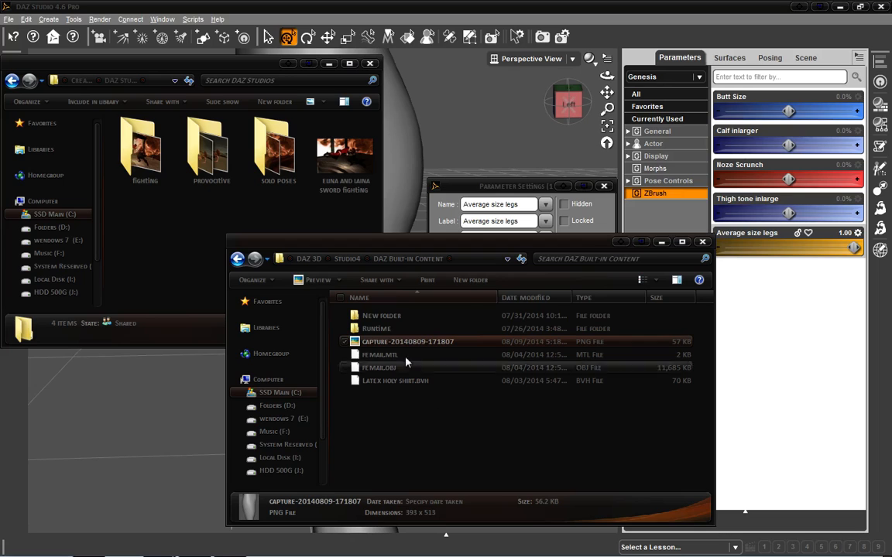
Step: Set the morph's Icon to capture-20140809-171807.png and accept the Parameter Settings
left_click(522, 190)
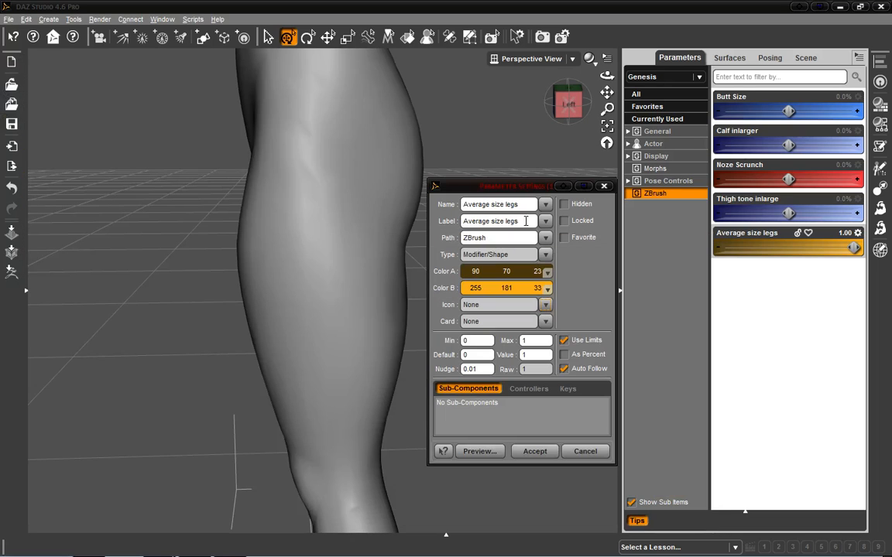
left_click(545, 309)
left_click(563, 313)
left_click(588, 302)
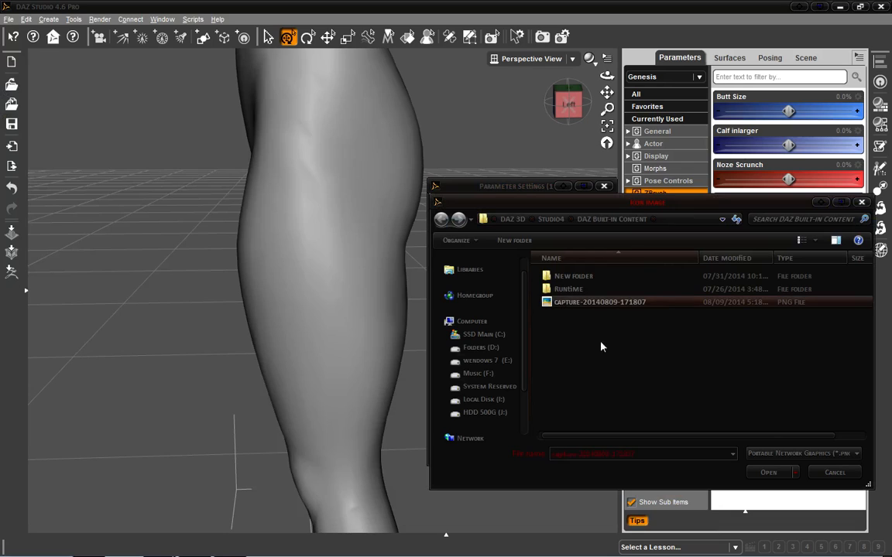
left_click(778, 472)
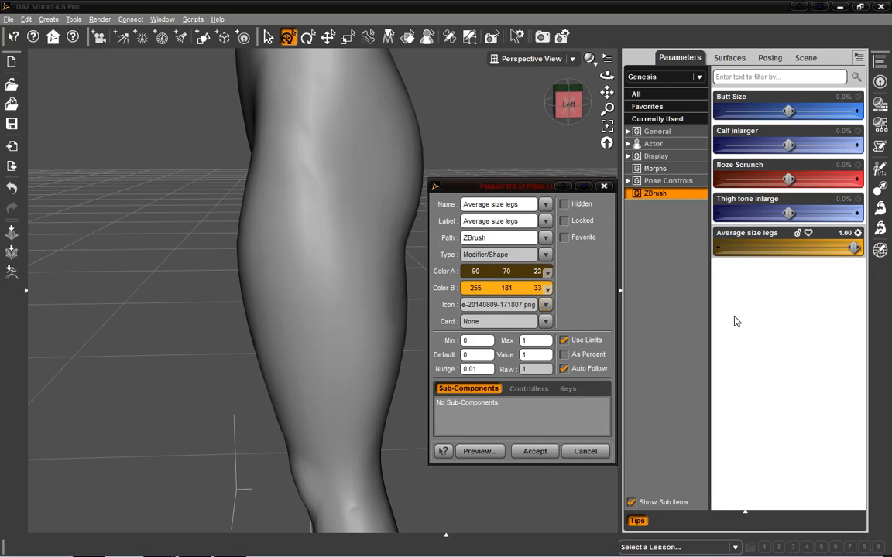
left_click(529, 455)
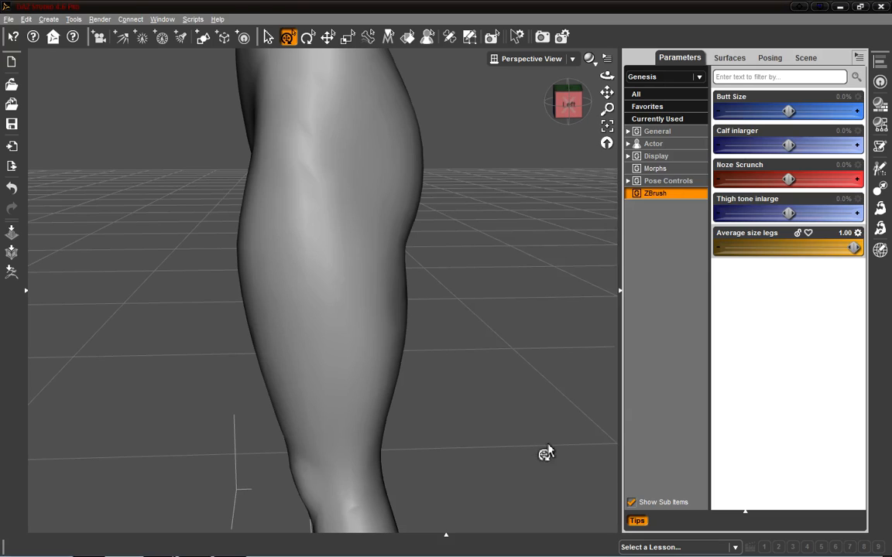
Step: Reopen the morph's Parameter Settings, set its Card to the capture PNG and accept
left_click(858, 233)
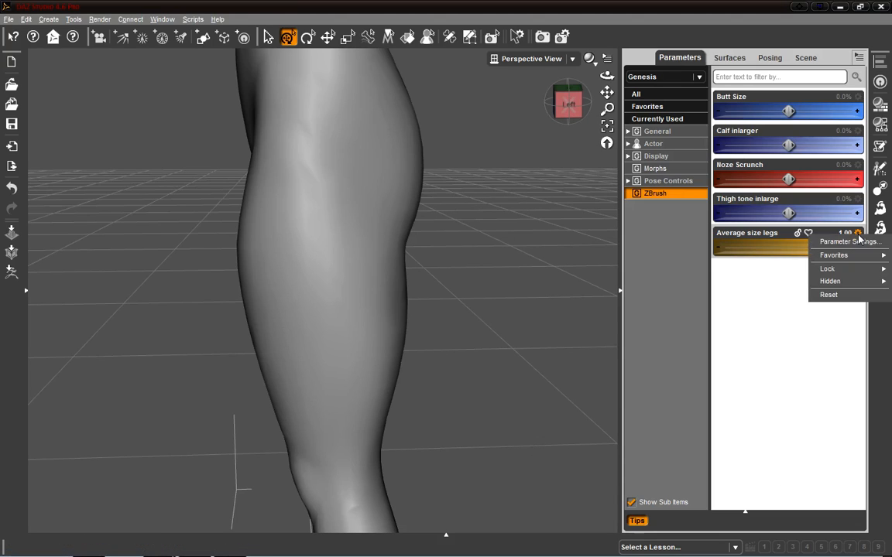
left_click(848, 241)
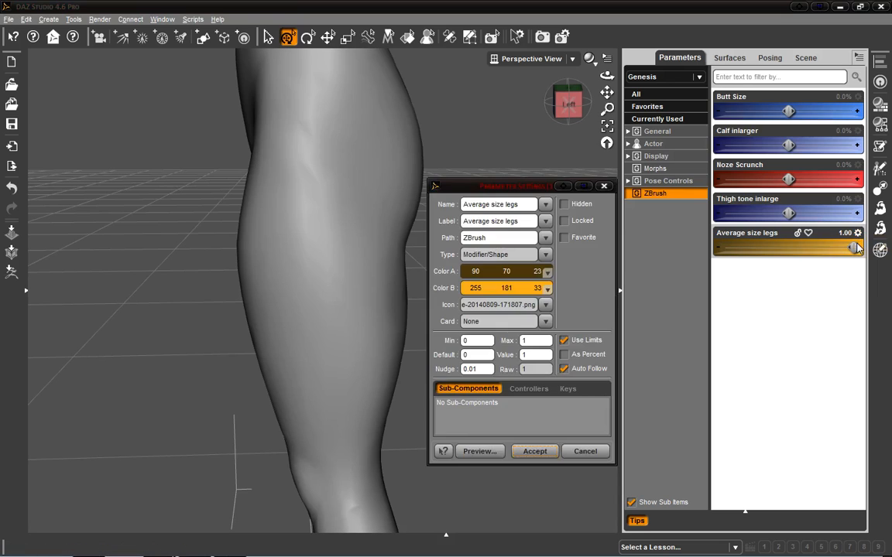
left_click(542, 324)
left_click(555, 339)
left_click(572, 303)
left_click(767, 473)
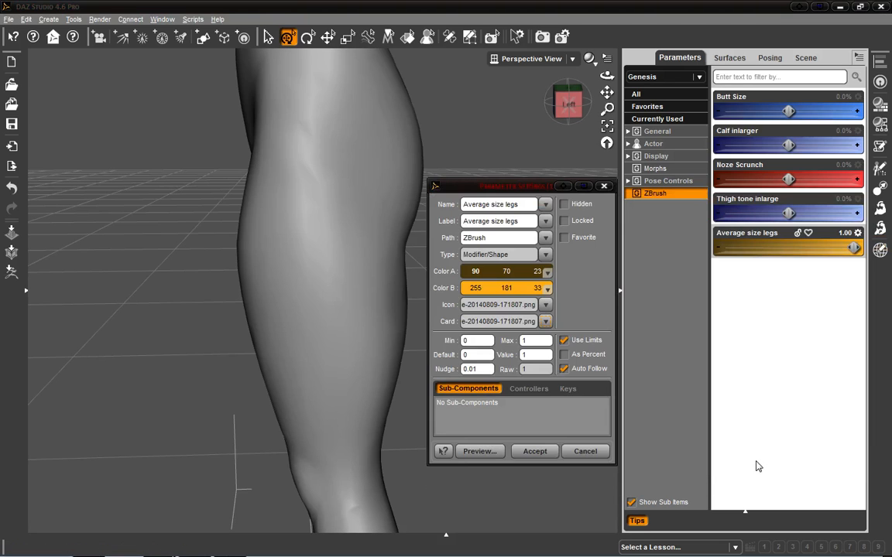
left_click(534, 452)
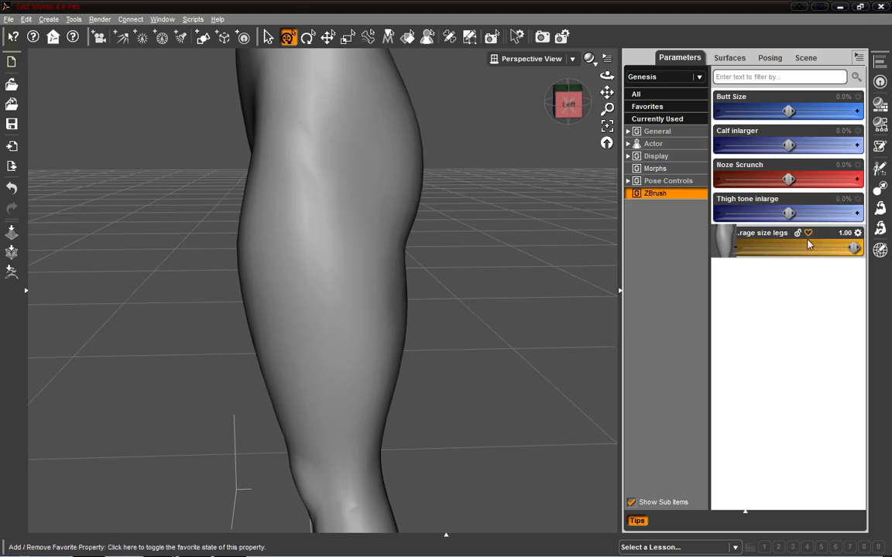
Step: Open the Smart Content pane
left_click(28, 295)
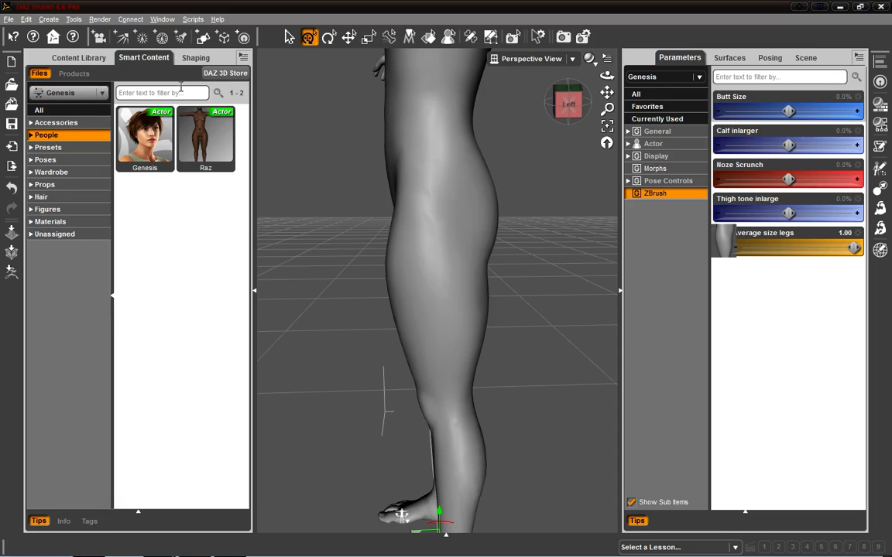
Step: Browse the Shaping pane's editor down to the Legs > Universal > Proportions group
left_click(194, 58)
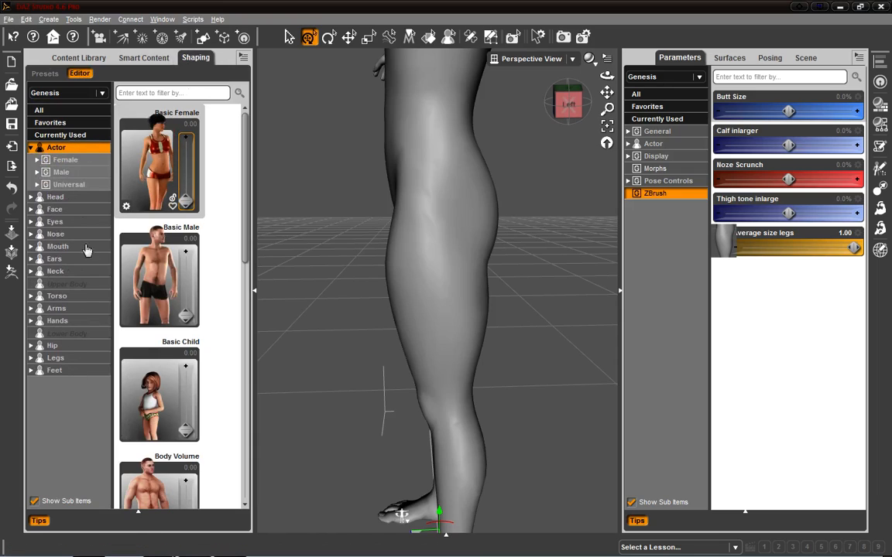
left_click(30, 147)
left_click(31, 148)
left_click(30, 147)
left_click(30, 148)
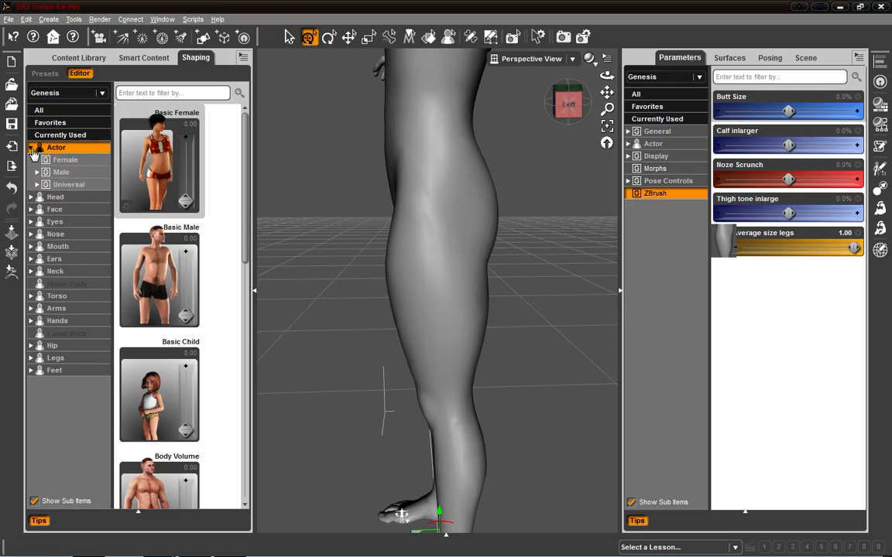
left_click(30, 148)
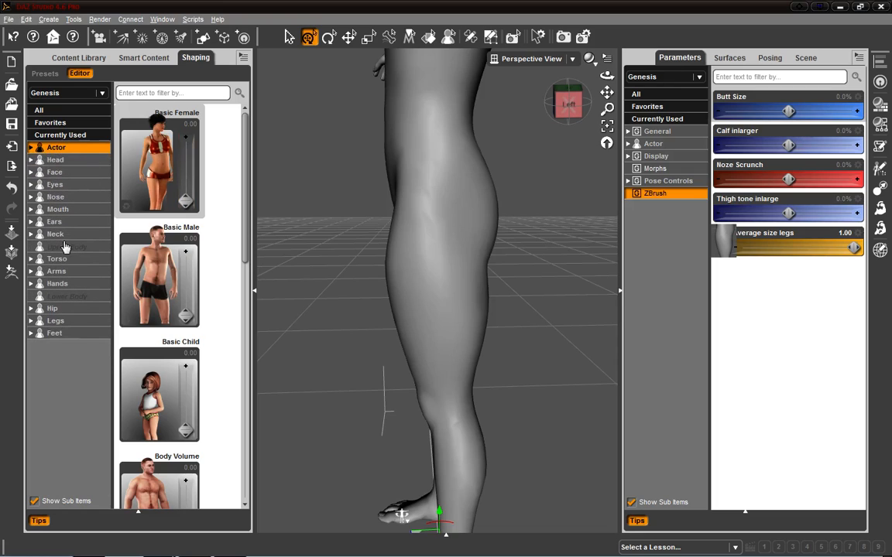
left_click(31, 321)
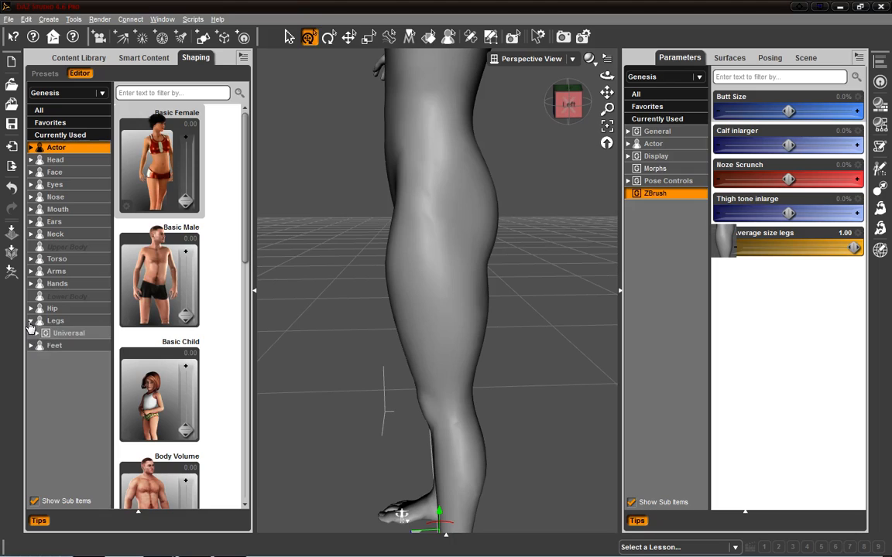
left_click(36, 332)
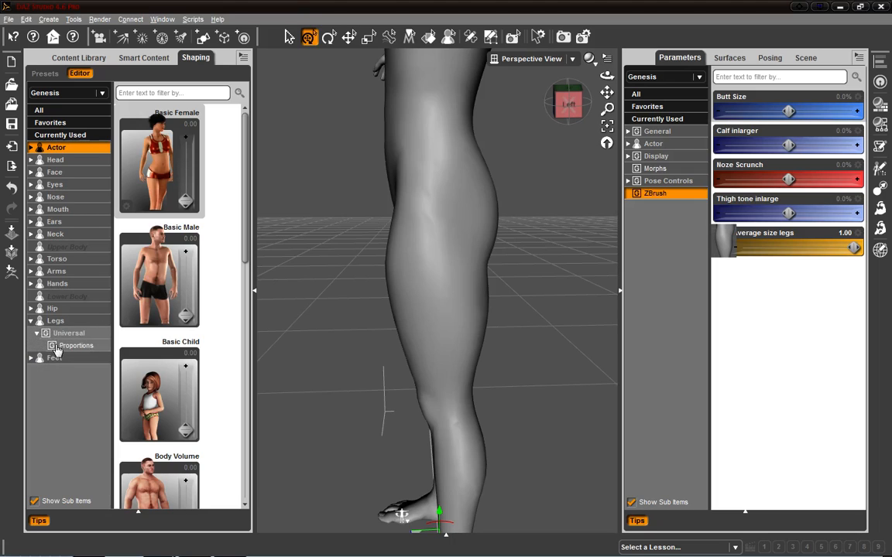
left_click(72, 346)
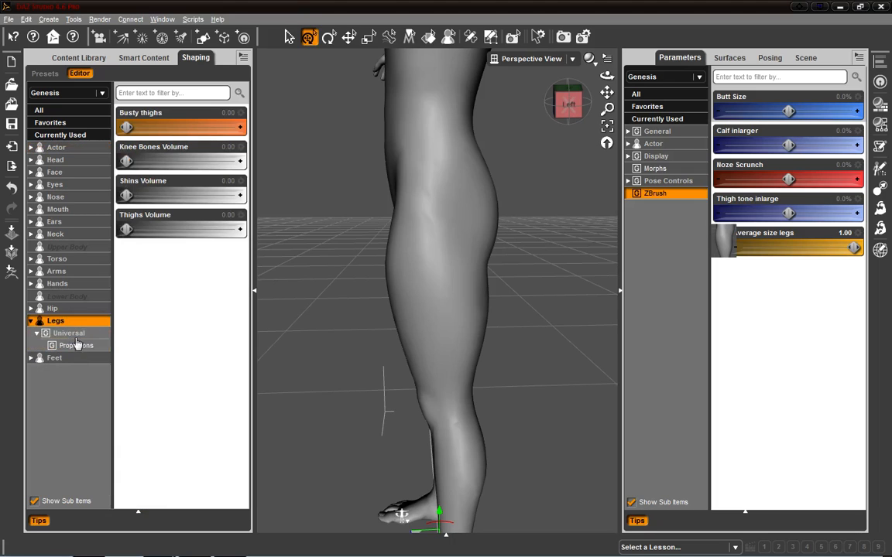
Step: Set the Average size legs morph's Path to Actor/Lower Body/Legs/Universal/Proportions in Parameter Settings and accept
left_click(857, 232)
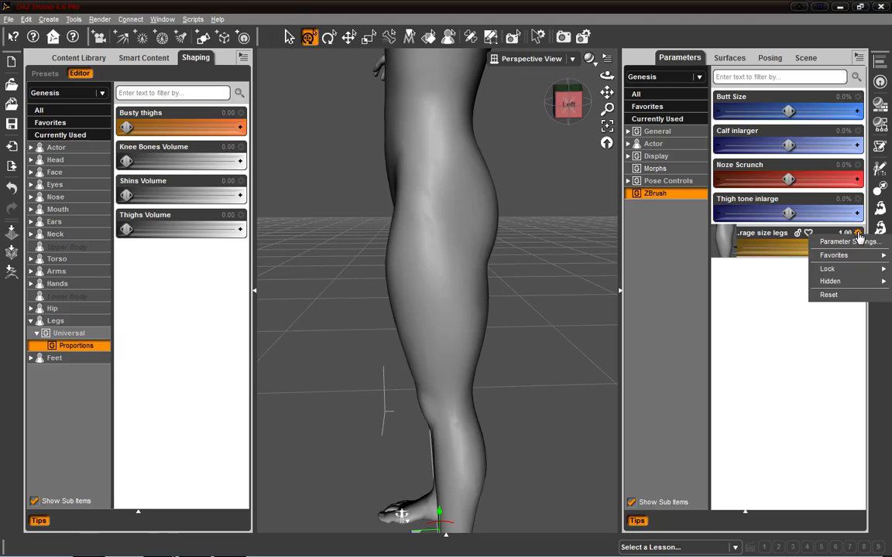
left_click(858, 242)
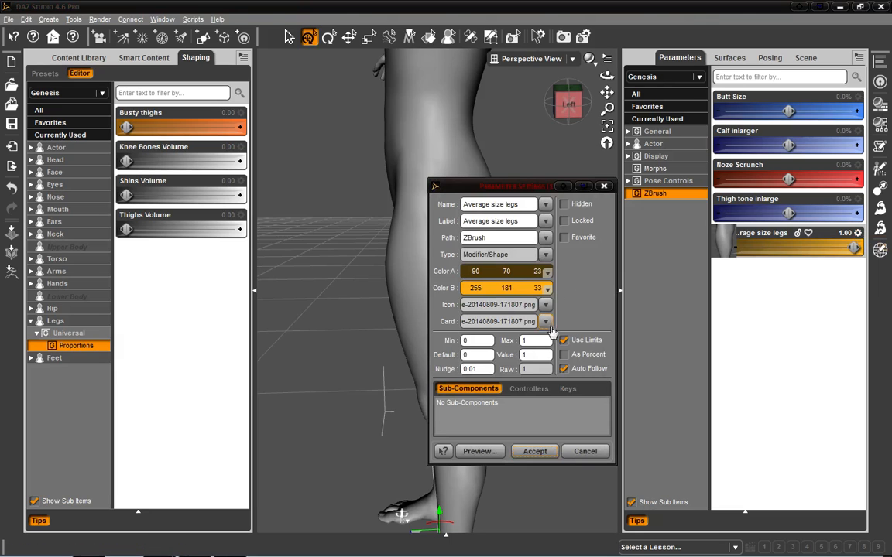
left_click(545, 240)
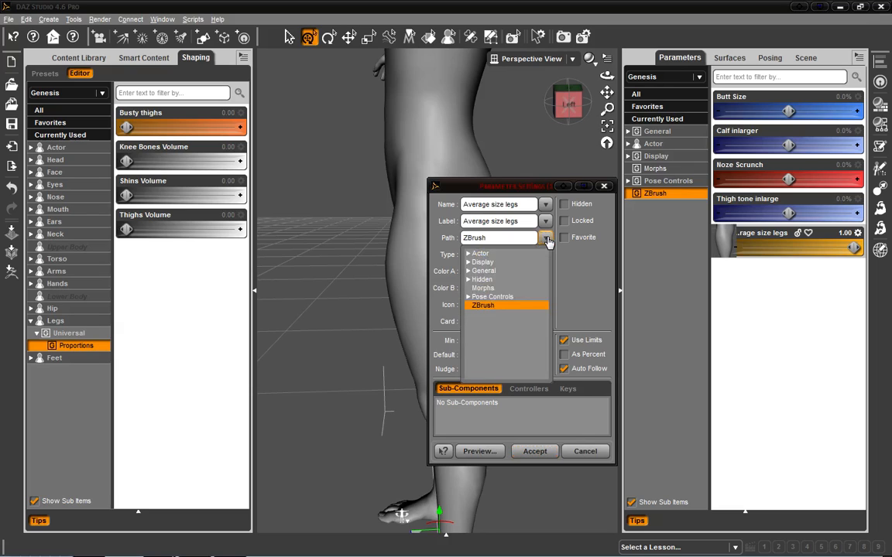
left_click(546, 241)
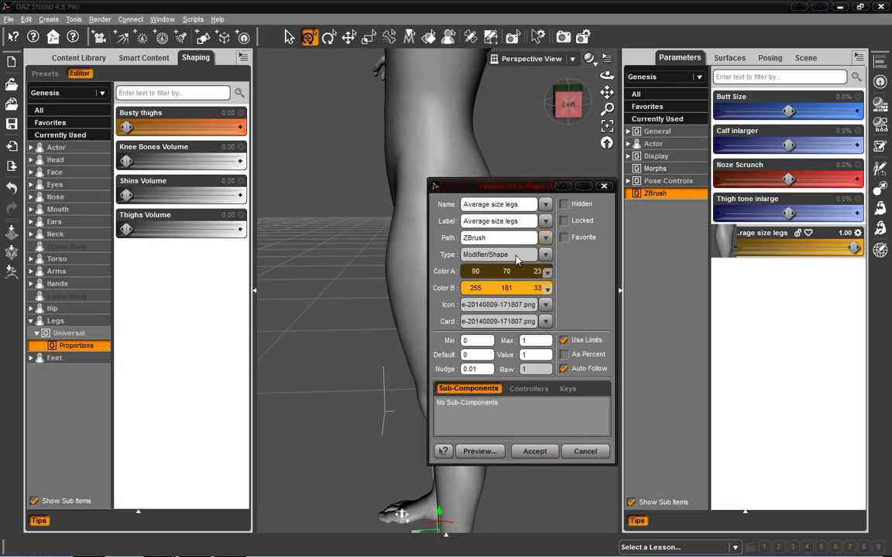
left_click(546, 240)
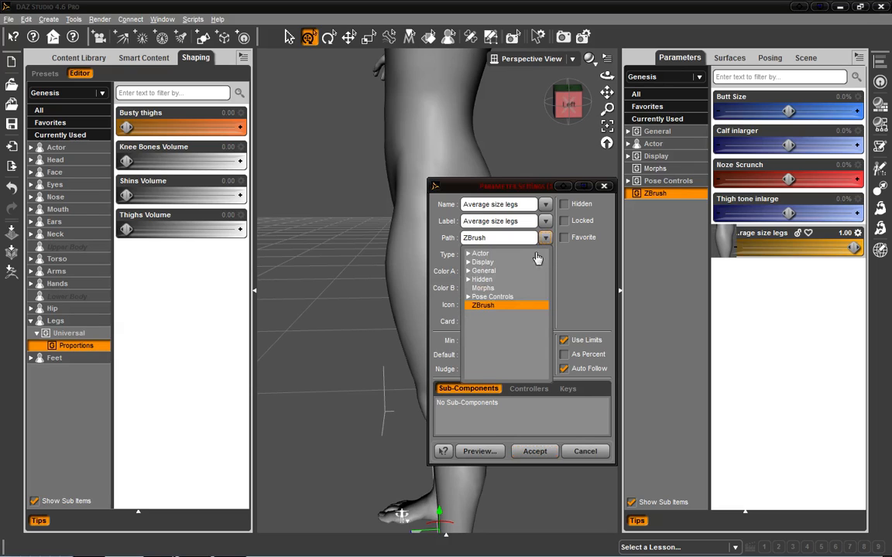
left_click(467, 270)
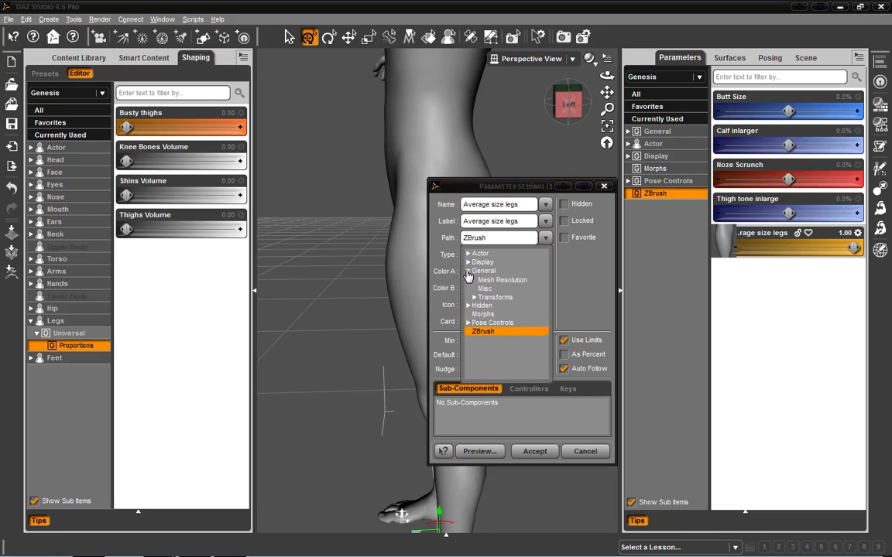
left_click(467, 254)
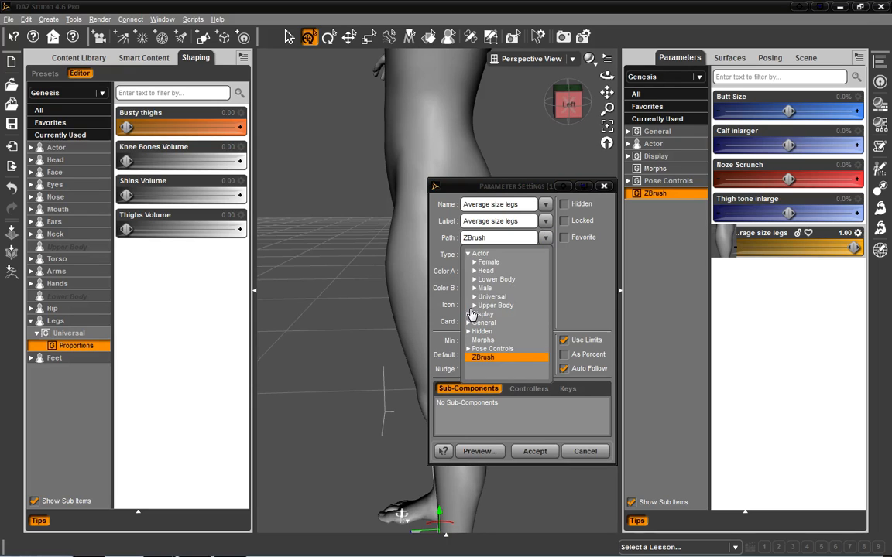
left_click(473, 279)
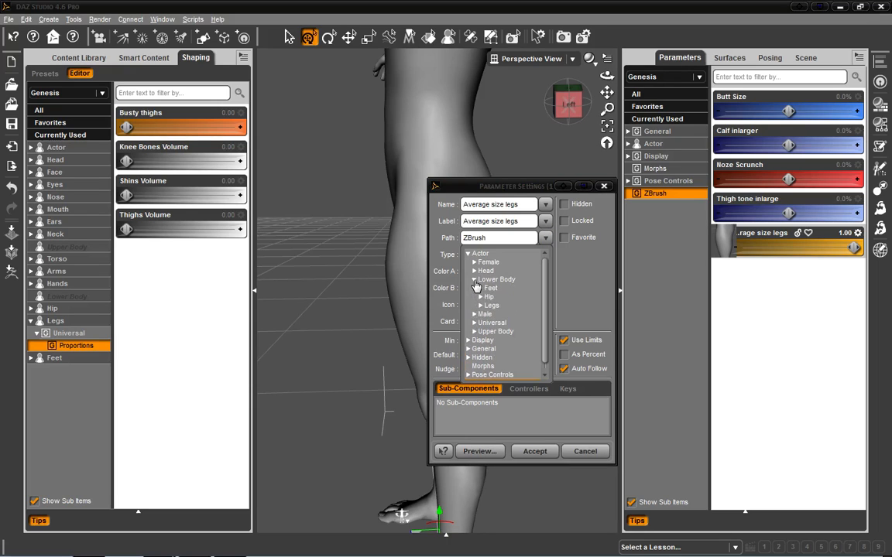
left_click(480, 306)
left_click(486, 313)
left_click(514, 324)
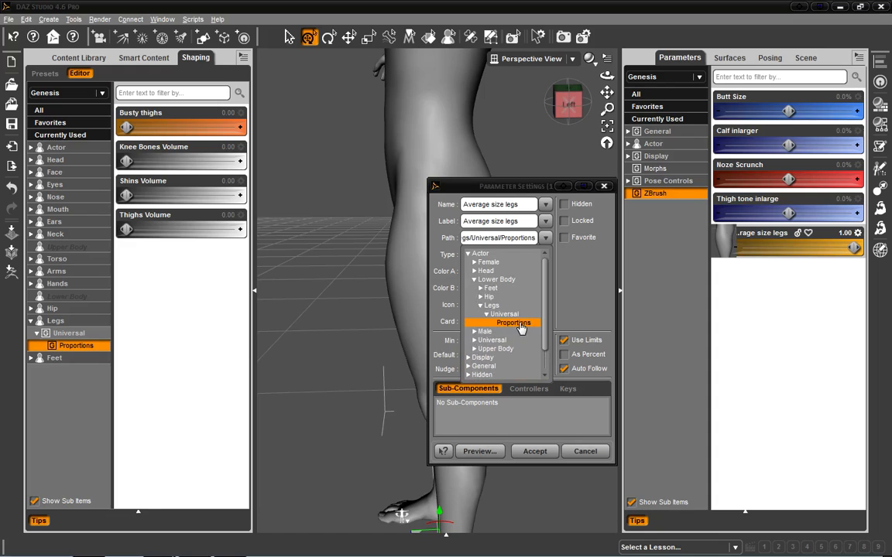
left_click(589, 274)
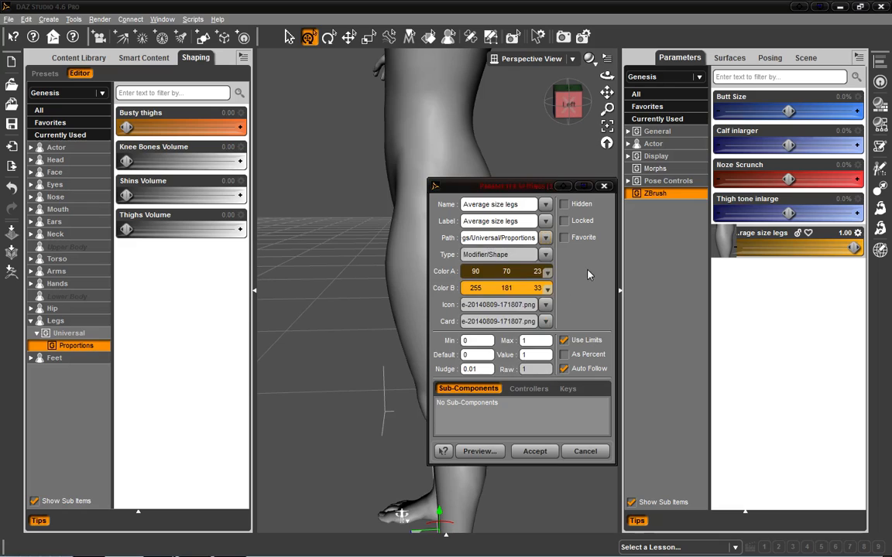
left_click(551, 452)
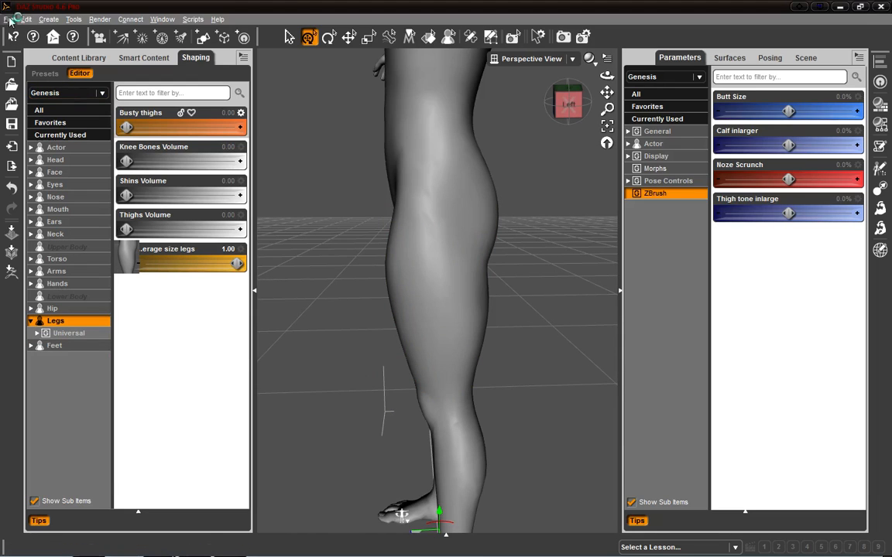
Step: Save the Average size legs property from Actor > Lower Body > Legs > Universal > Proportions as a morph support asset
left_click(8, 20)
mouse_move(25, 19)
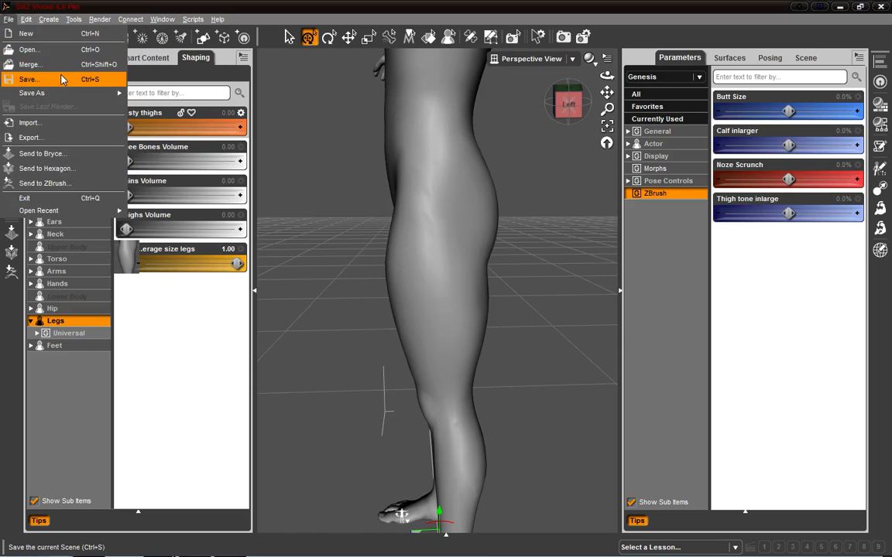
mouse_move(47, 93)
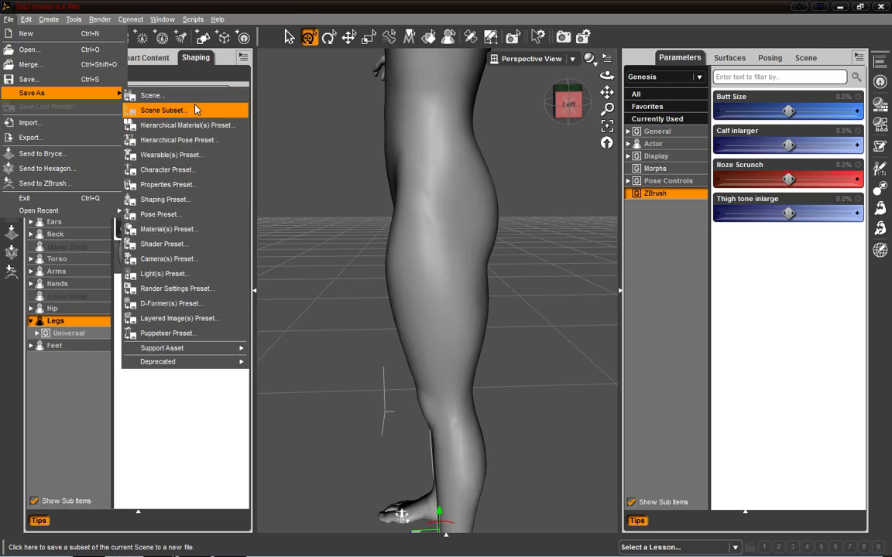
mouse_move(175, 350)
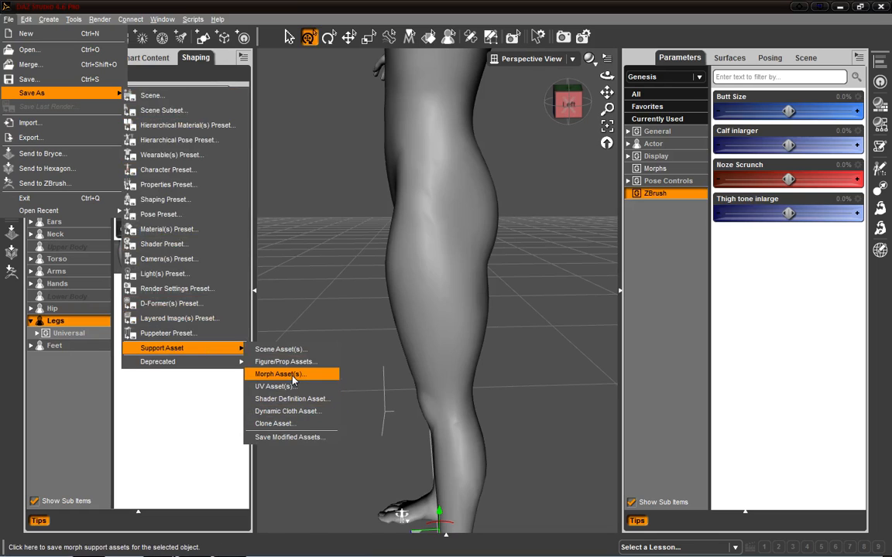
left_click(278, 374)
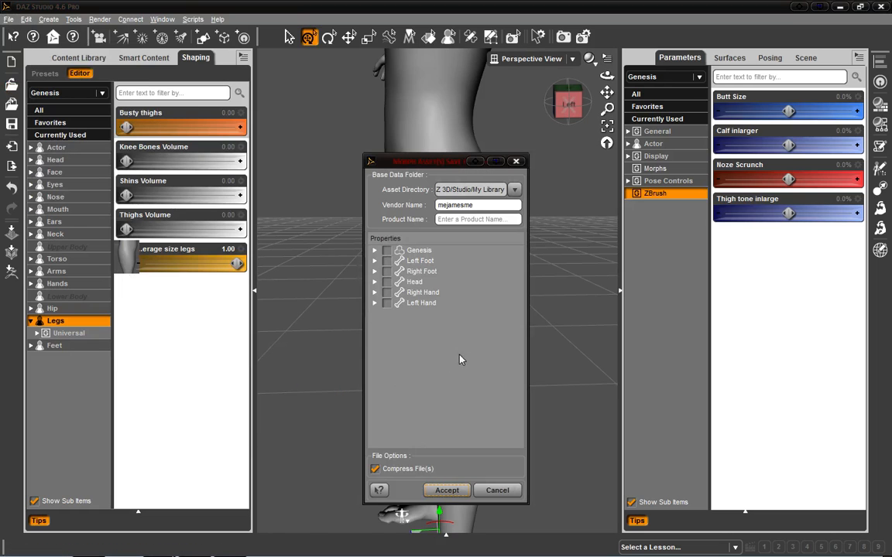
left_click(374, 251)
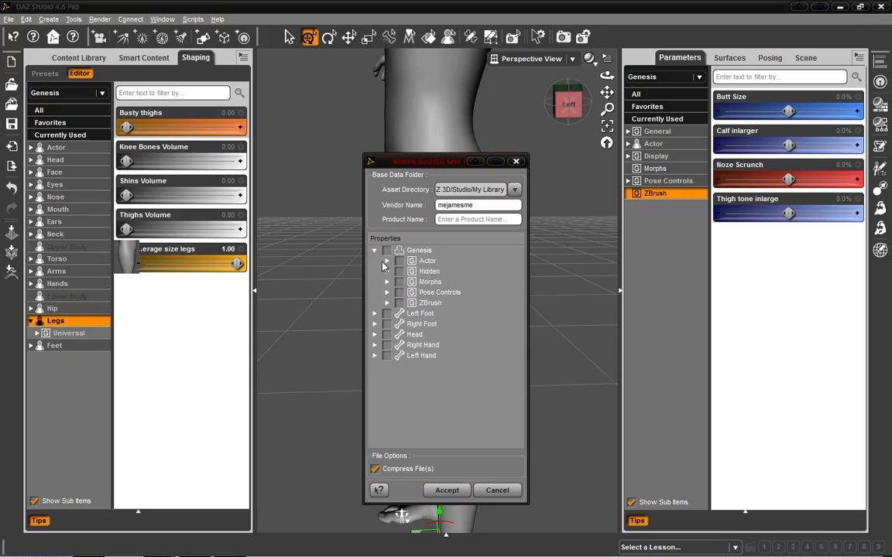
left_click(388, 304)
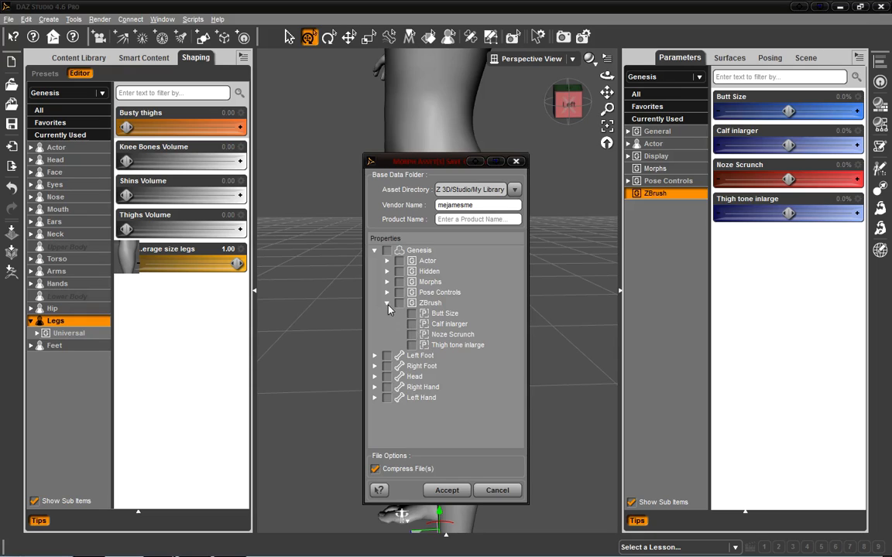
left_click(387, 304)
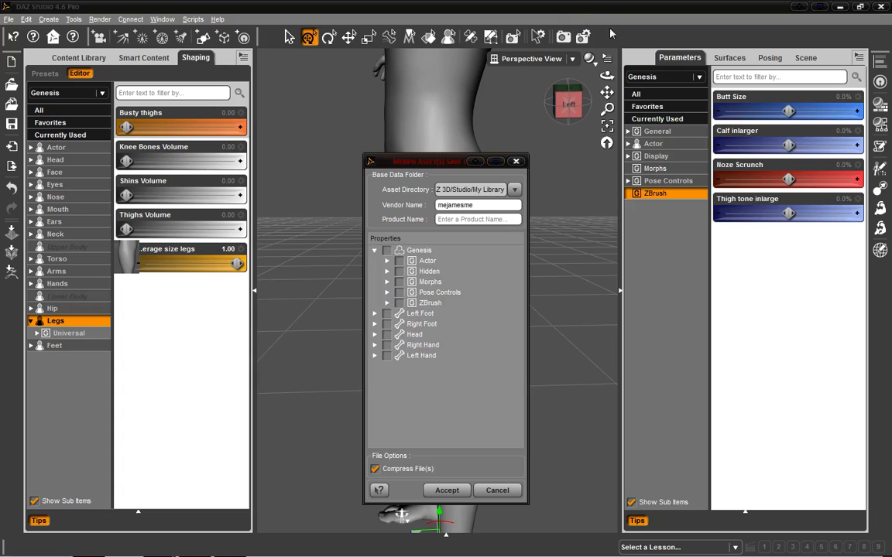
left_click(387, 261)
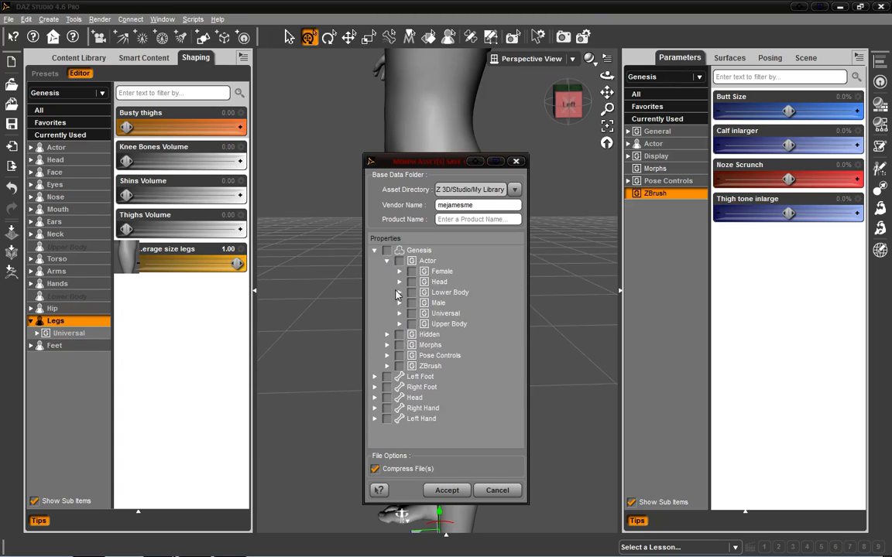
left_click(399, 292)
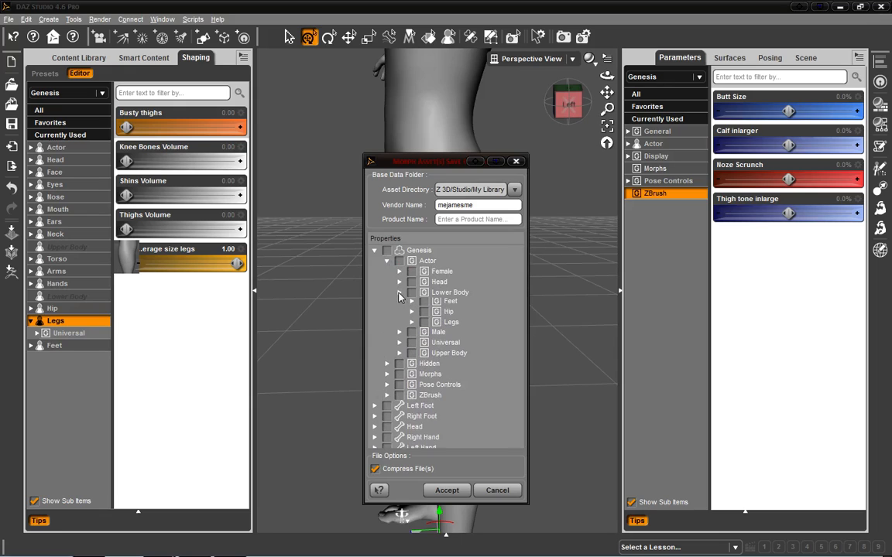
left_click(412, 324)
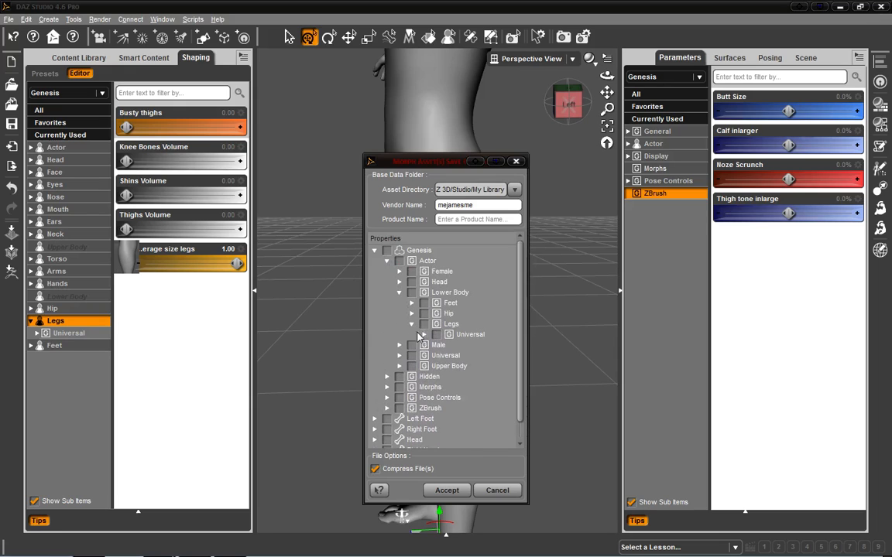
left_click(425, 334)
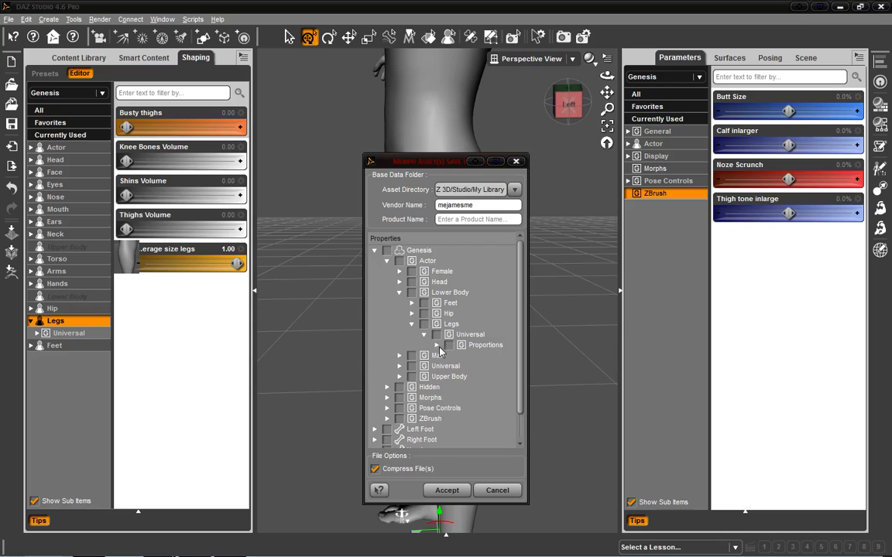
left_click(437, 346)
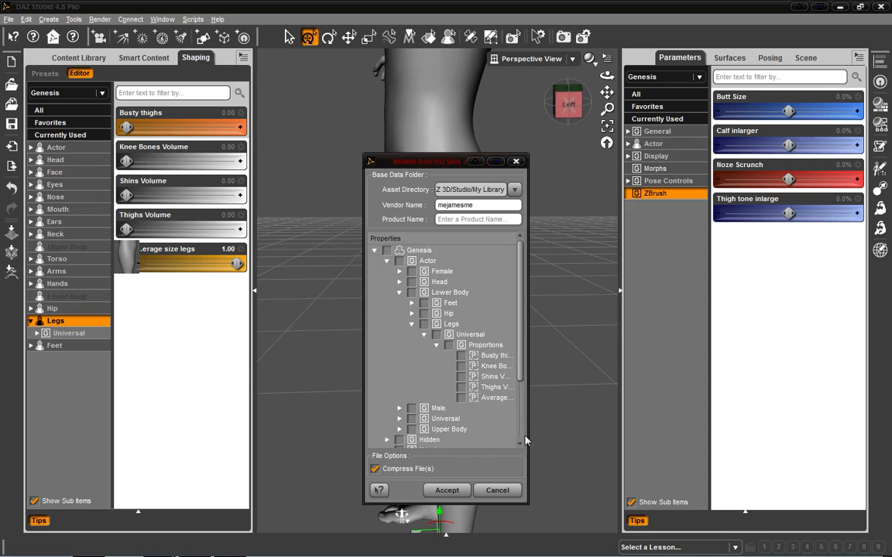
left_click_drag(531, 431, 577, 430)
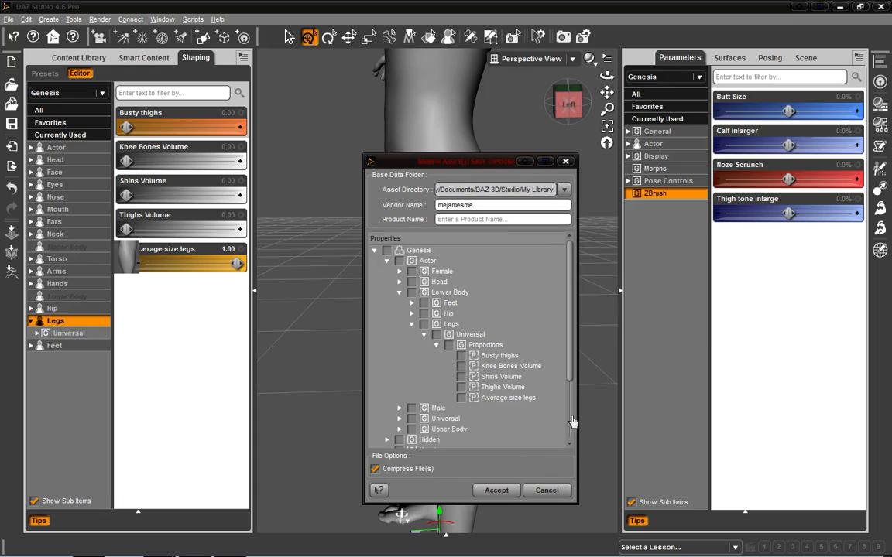
left_click(461, 398)
left_click(503, 491)
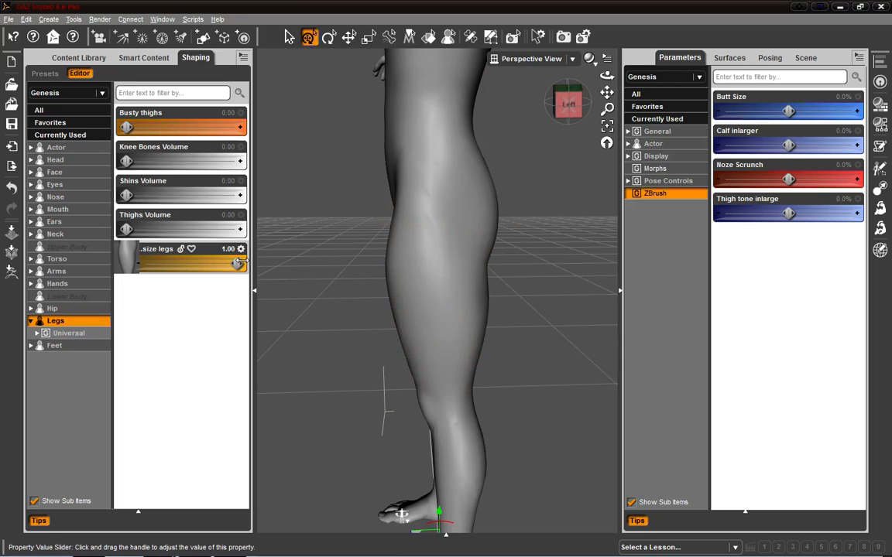
Step: Lower the Average size legs slider to about 0.97 to test the morph
mouse_move(234, 263)
left_mouse_down()
mouse_move(137, 265)
mouse_move(214, 265)
mouse_move(235, 273)
mouse_move(154, 265)
mouse_move(235, 280)
left_mouse_up()
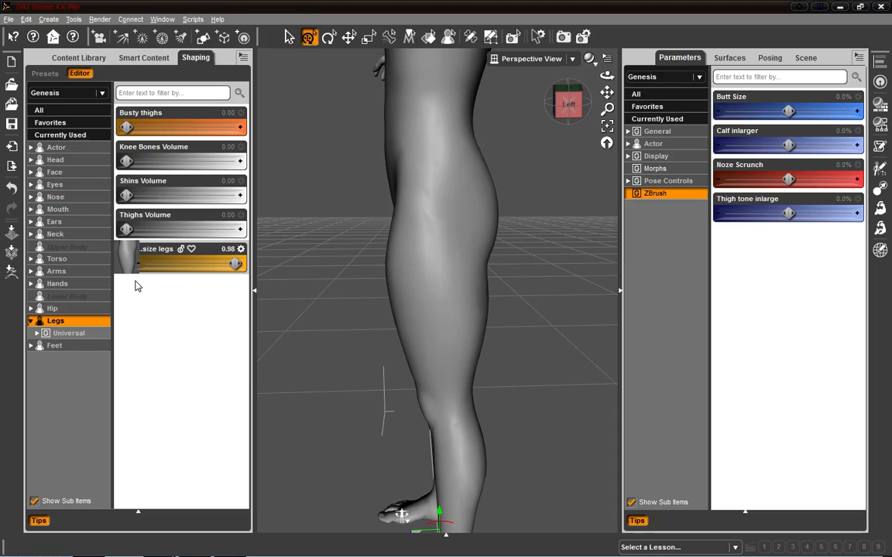
mouse_move(236, 264)
left_mouse_down()
mouse_move(190, 263)
mouse_move(235, 263)
left_mouse_up()
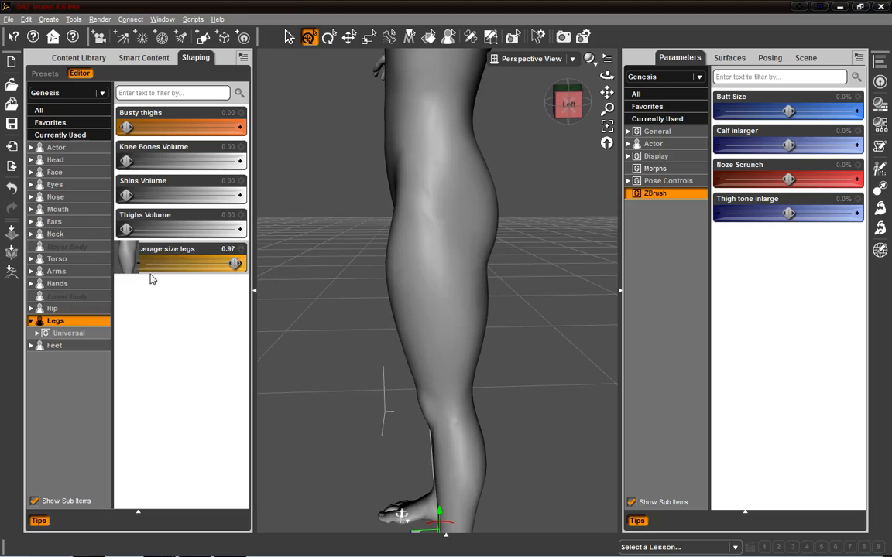
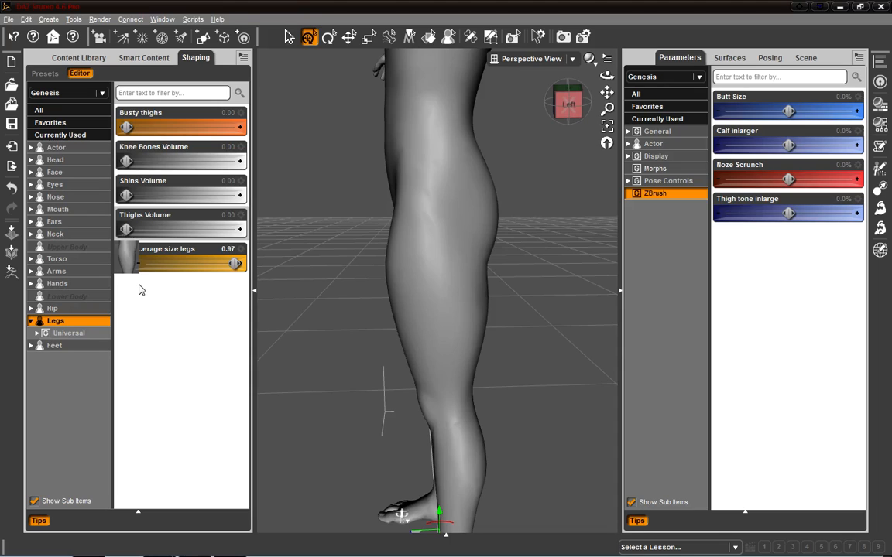
Step: Close DAZ Studio and relaunch it from the taskbar
left_click(884, 4)
left_click(444, 298)
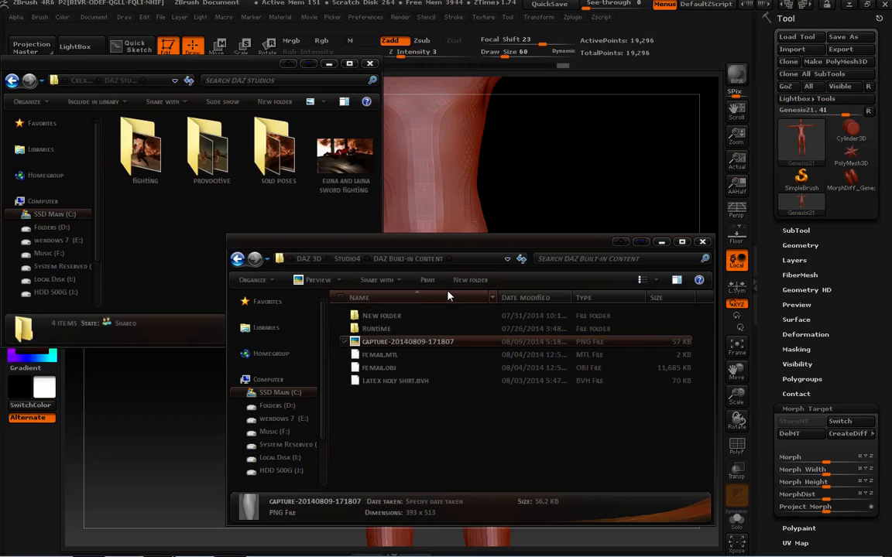
mouse_move(231, 554)
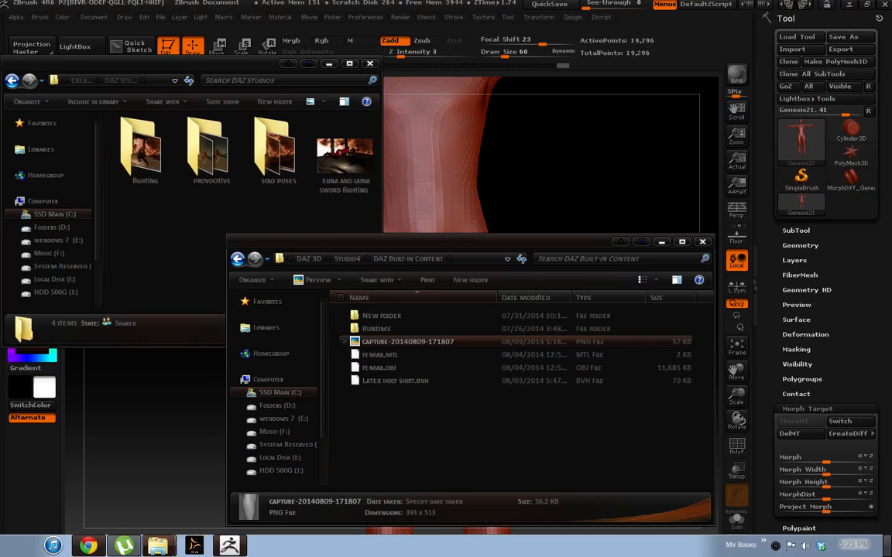
left_click(193, 548)
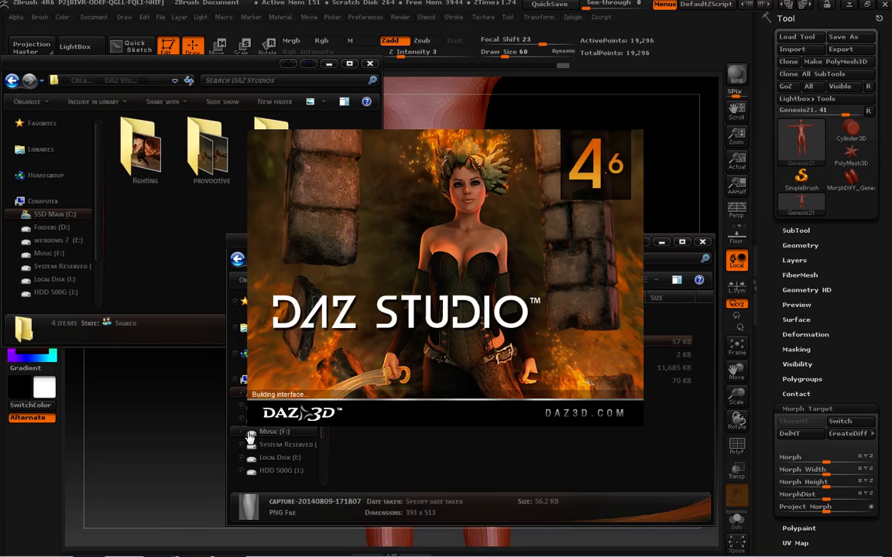
left_click(601, 405)
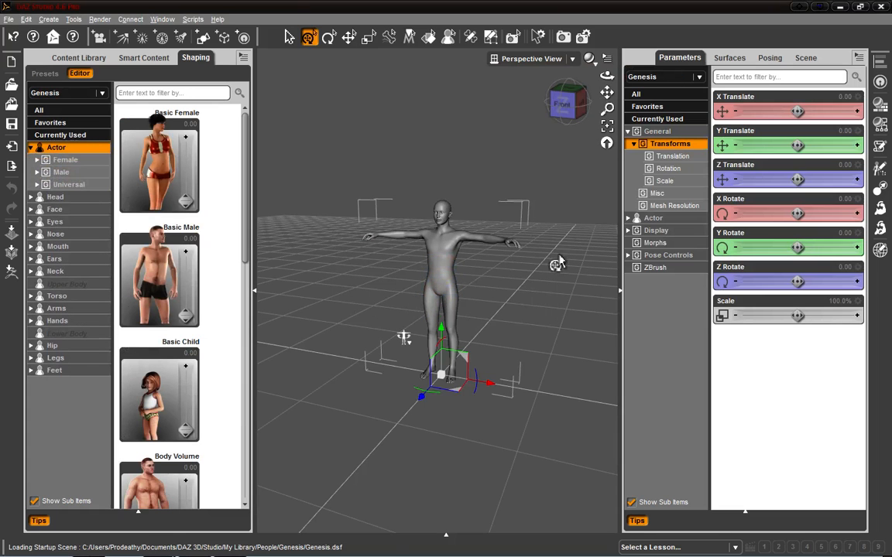
Step: Browse the Shaping pane's body-region list to Legs > Universal to locate the Average size legs morph
left_click_drag(403, 337, 414, 497)
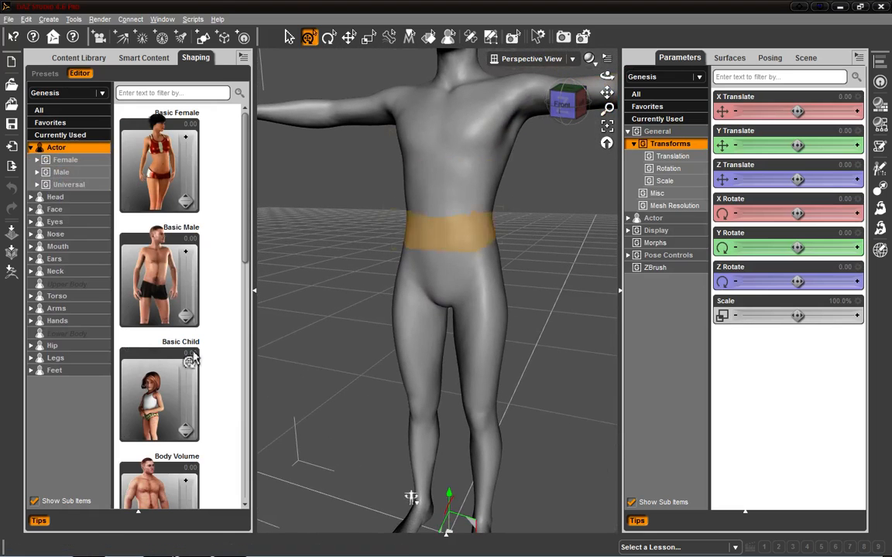
left_click(58, 334)
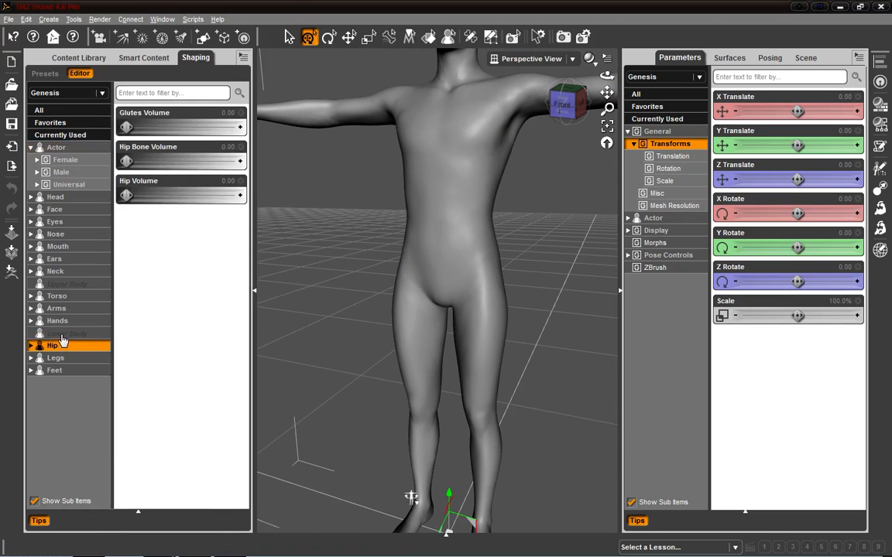
left_click(445, 243)
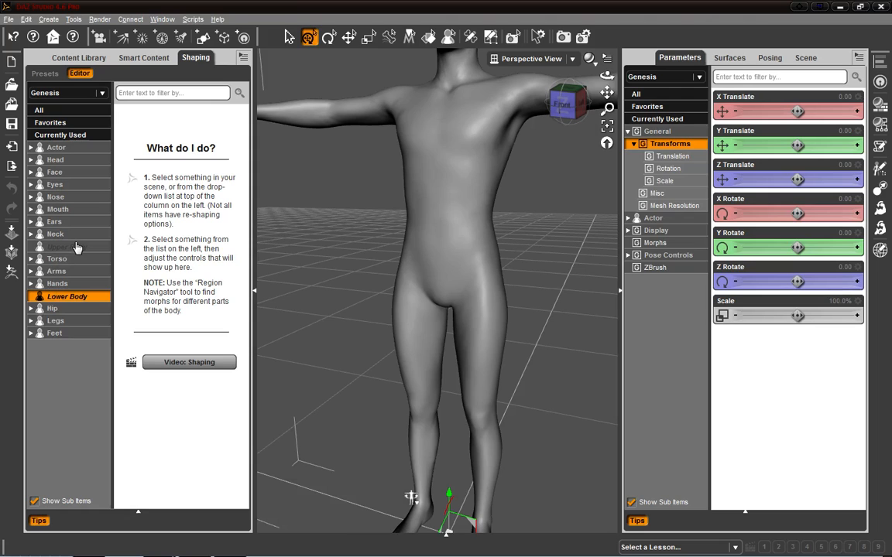
left_click(76, 284)
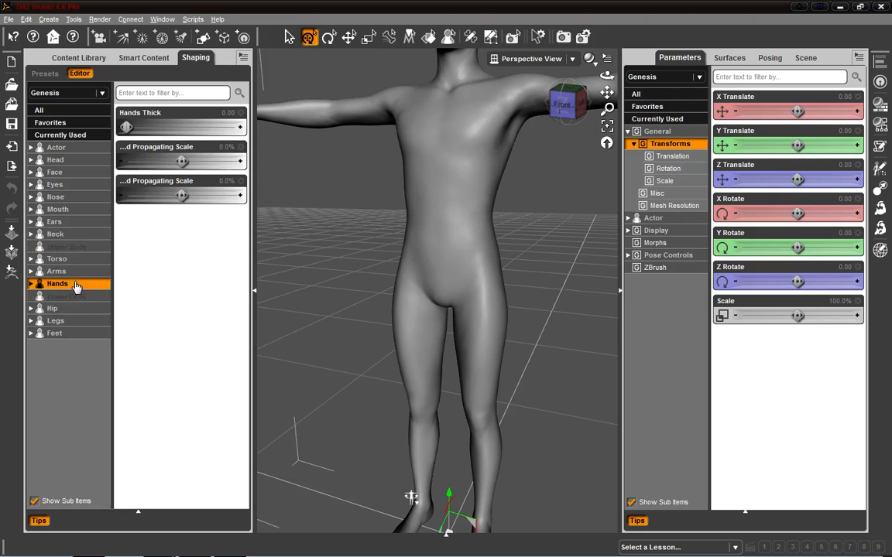
left_click(72, 286)
left_click(71, 296)
left_click(68, 285)
left_click(65, 298)
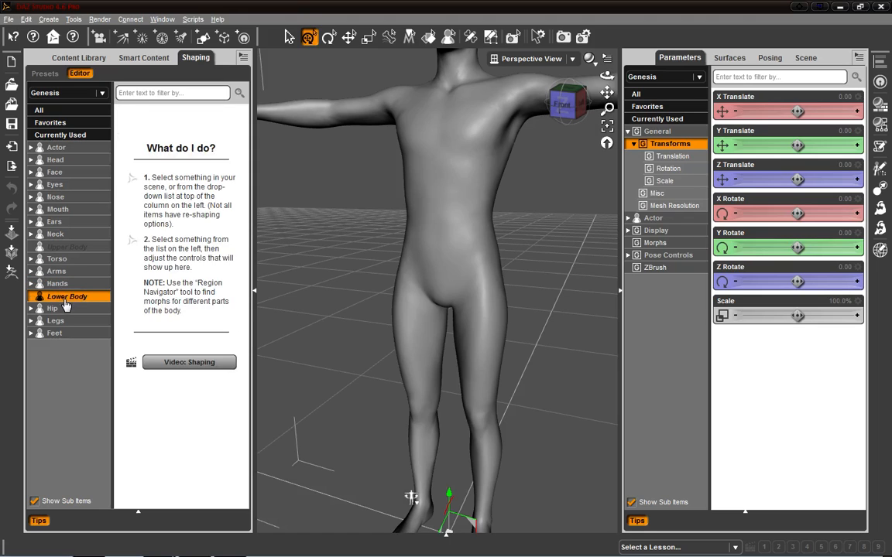
left_click(79, 260)
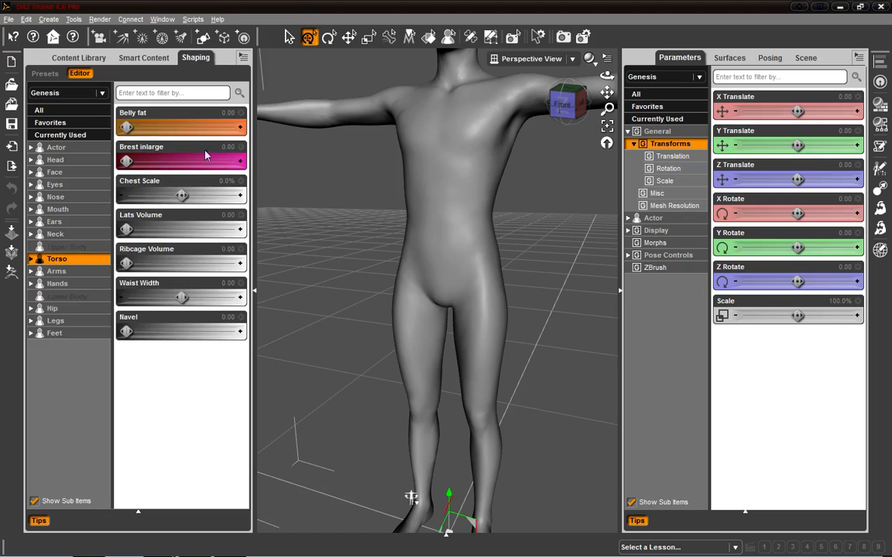
left_click(68, 285)
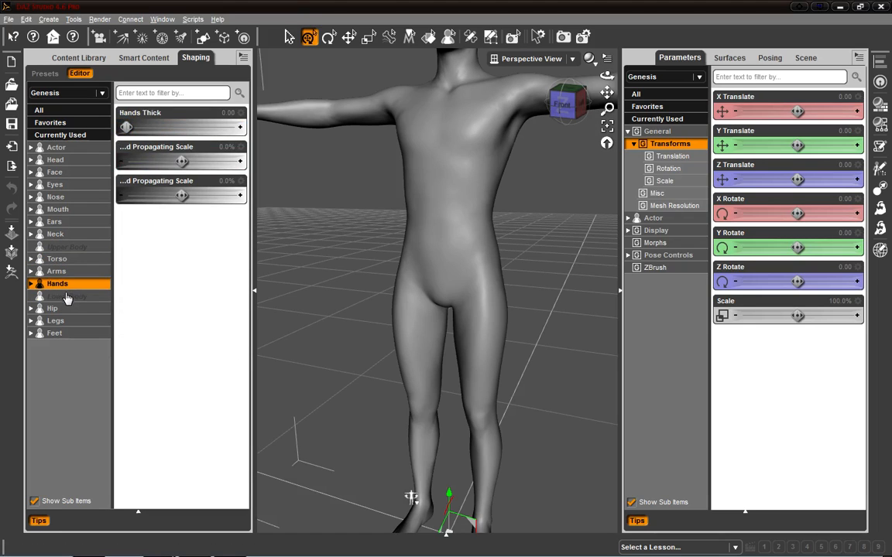
left_click(68, 298)
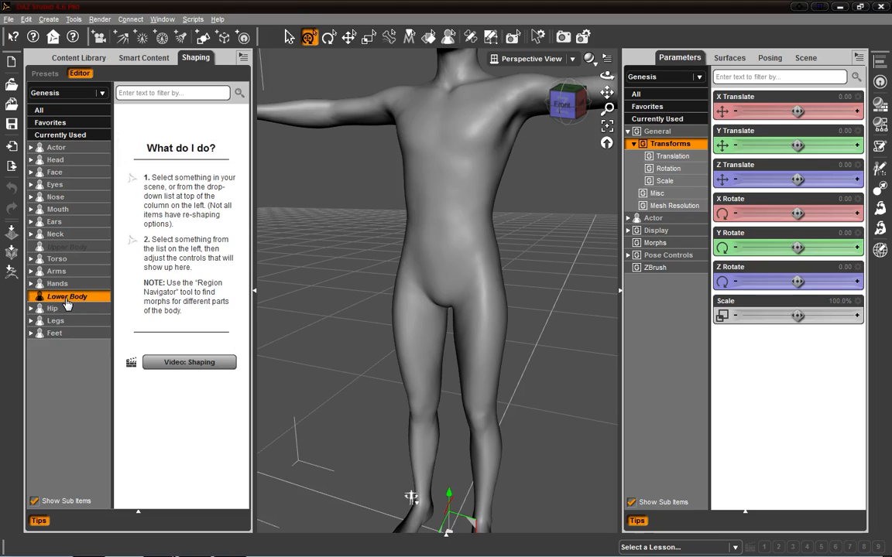
left_click(31, 320)
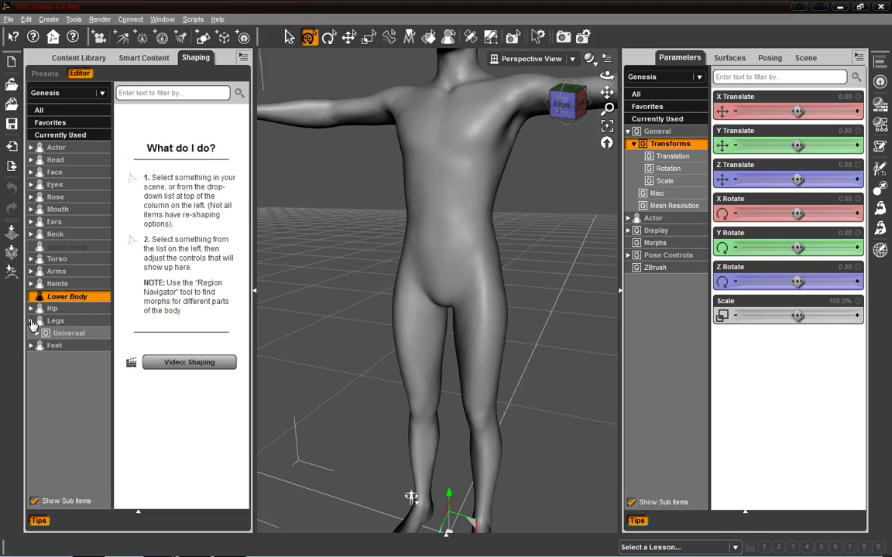
left_click(69, 333)
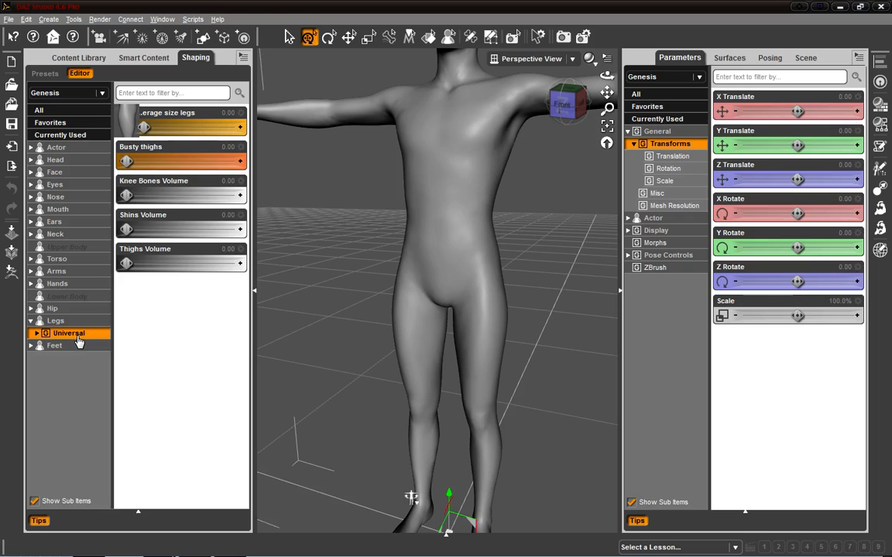
Step: Open the Average size legs morph's Parameter Settings, remove its card image, and accept
mouse_move(138, 146)
left_mouse_down()
mouse_move(212, 147)
mouse_move(147, 160)
left_mouse_up()
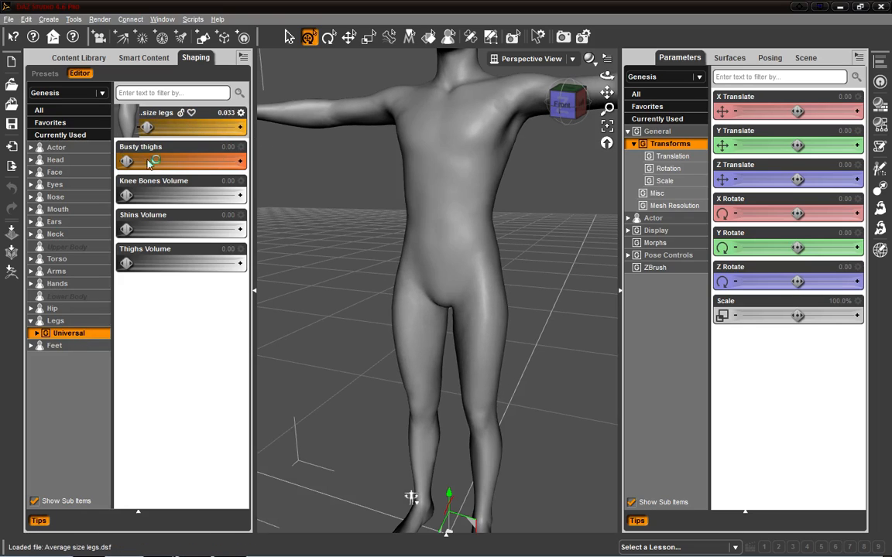
left_click(556, 103)
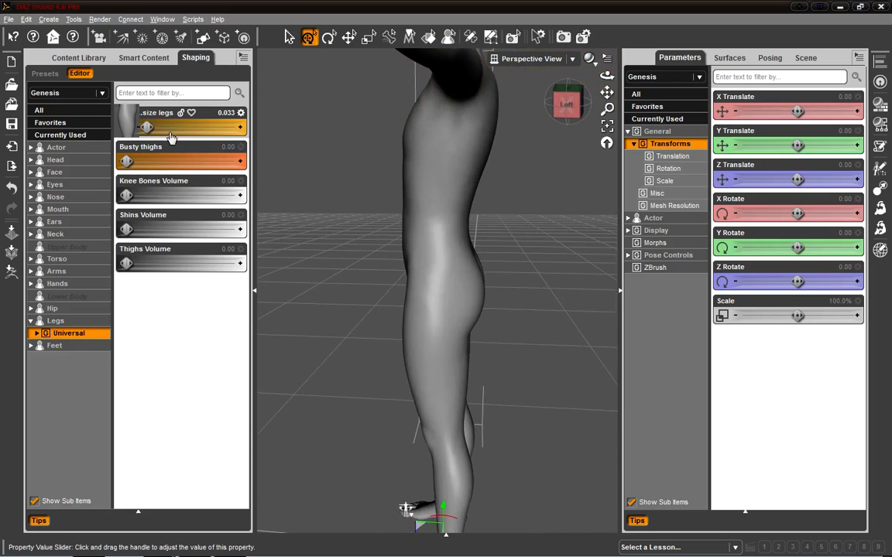
left_click(241, 114)
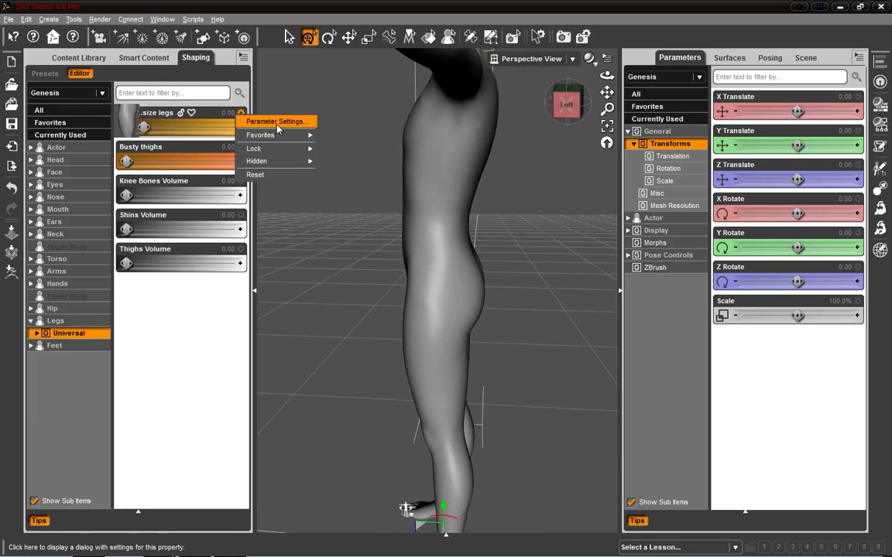
left_click(274, 122)
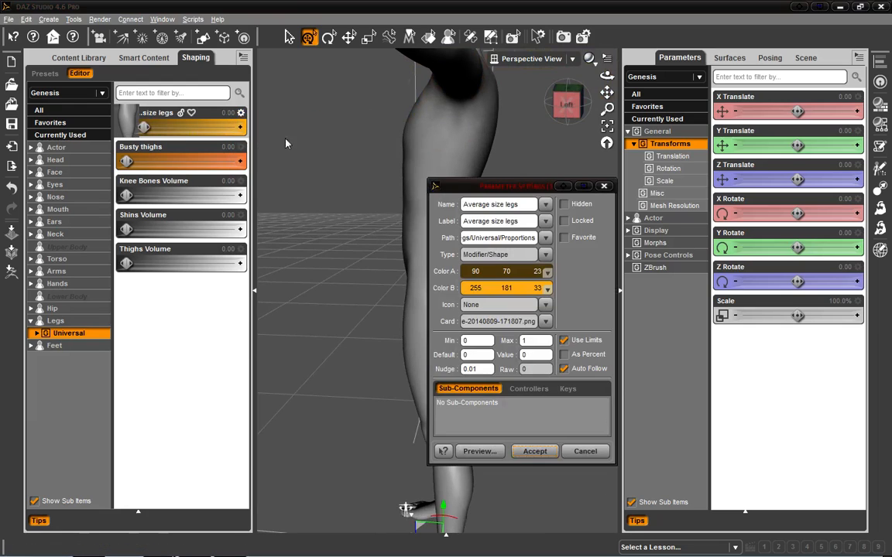
left_click(546, 322)
left_click(551, 348)
left_click(534, 451)
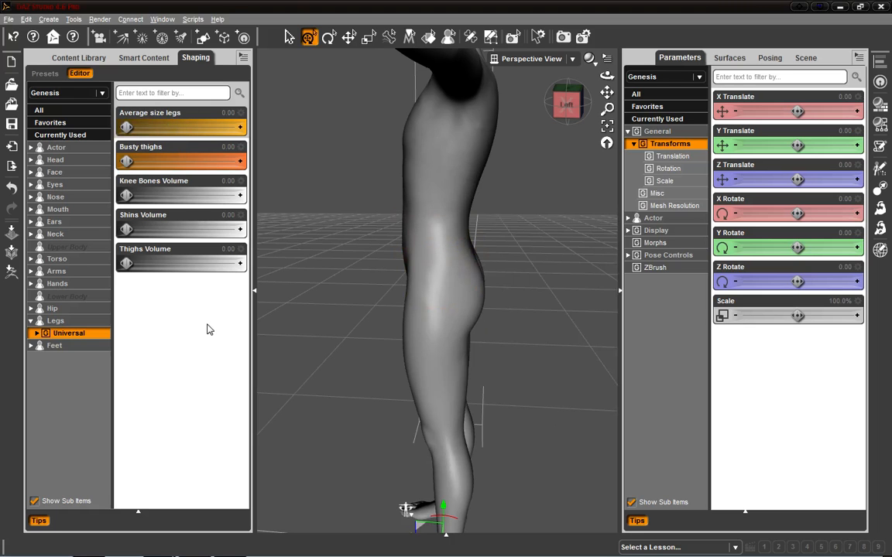
Step: Switch to ZBrush and create a difference mesh from the stored morph target
left_click(561, 105)
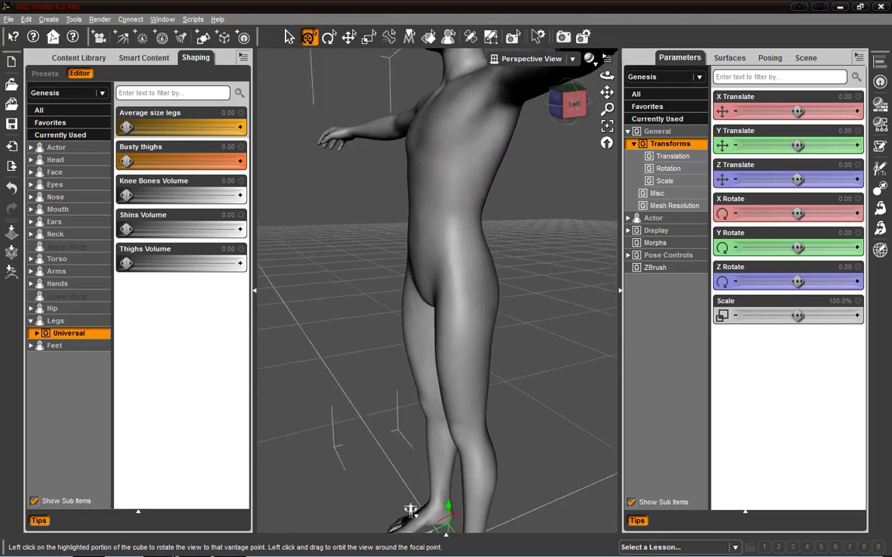
mouse_move(411, 496)
middle_mouse_down()
mouse_move(403, 416)
mouse_move(392, 480)
mouse_move(408, 486)
middle_mouse_up()
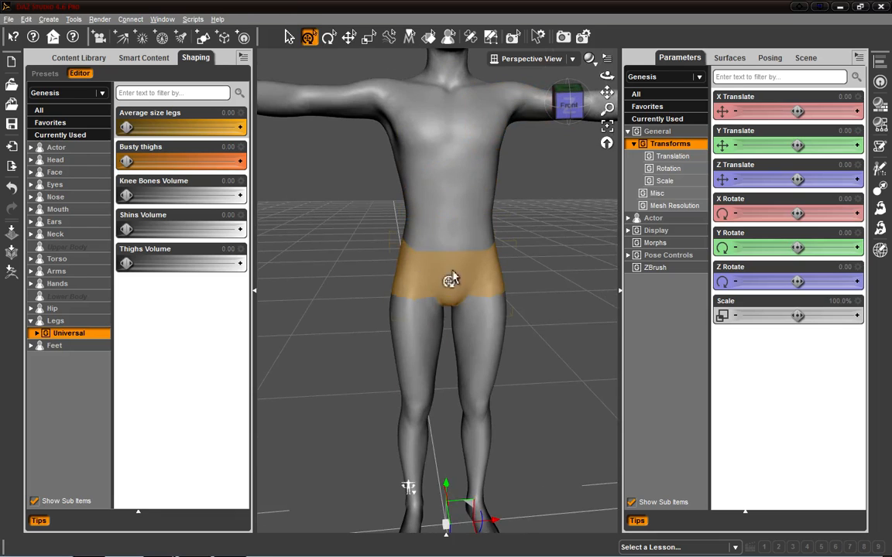
mouse_move(370, 556)
left_click(231, 546)
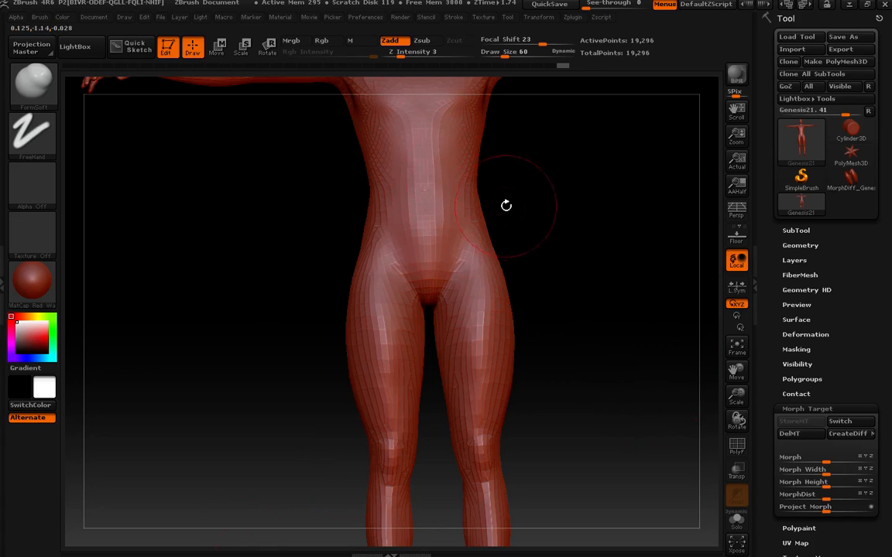
mouse_move(613, 175)
left_mouse_down("alt")
mouse_move(597, 290)
mouse_move(478, 195)
mouse_move(430, 182)
mouse_move(432, 172)
mouse_move(427, 182)
mouse_move(426, 155)
mouse_move(427, 193)
mouse_move(451, 209)
left_mouse_up("alt")
mouse_move(551, 267)
left_mouse_down()
mouse_move(557, 292)
mouse_move(550, 303)
mouse_move(554, 255)
mouse_move(676, 335)
left_mouse_up()
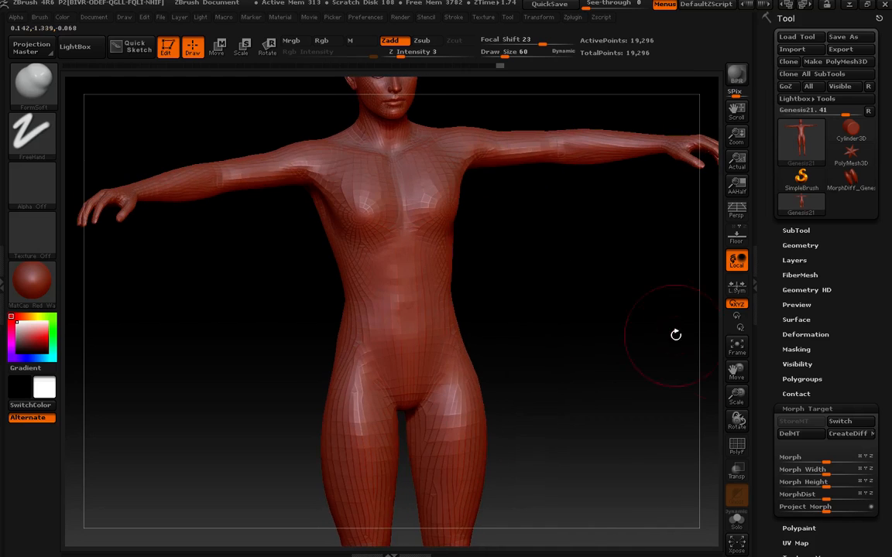
left_click(852, 433)
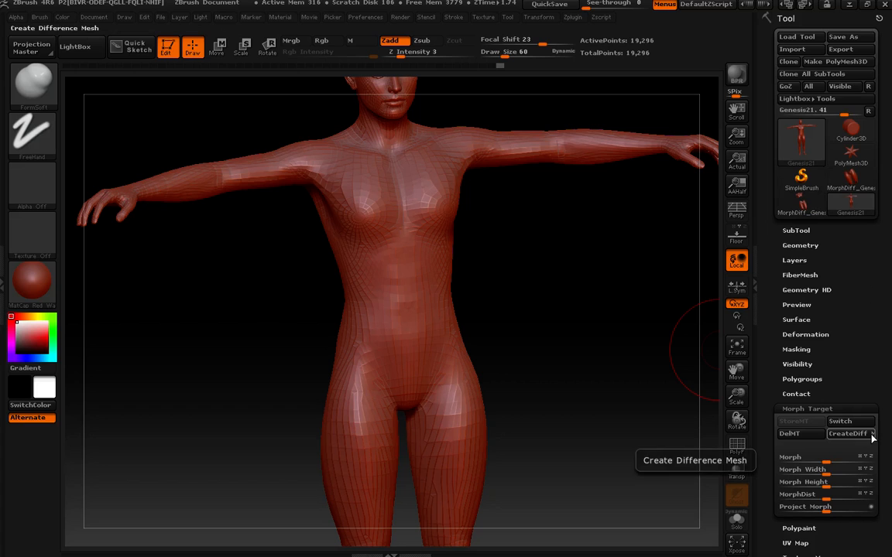
left_click(785, 86)
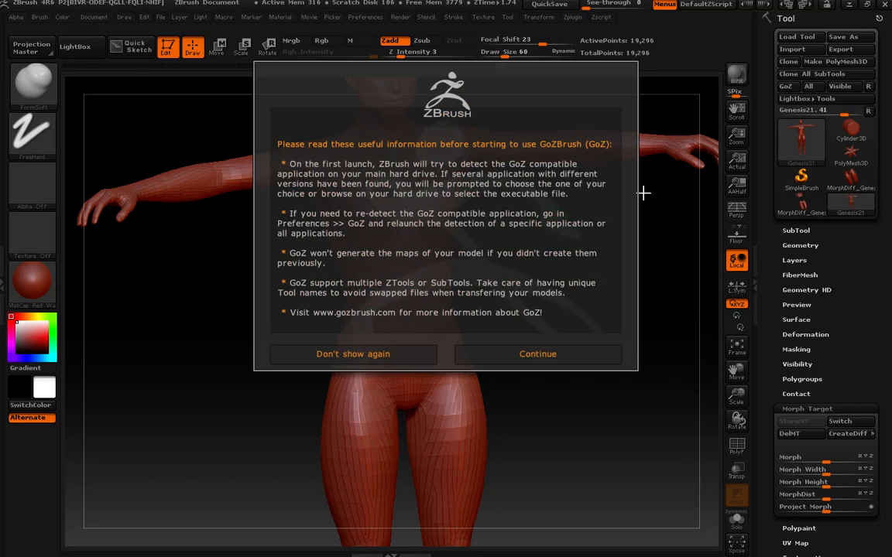
left_click(526, 355)
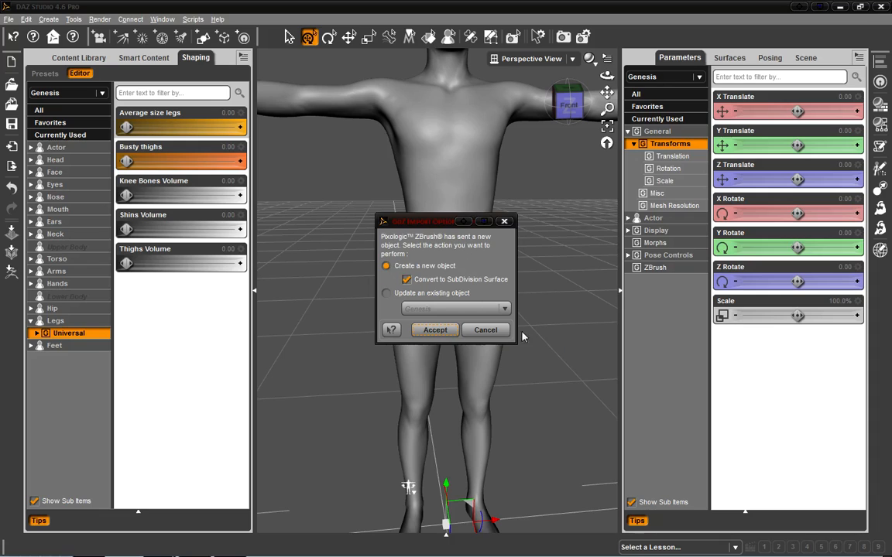
left_click(490, 331)
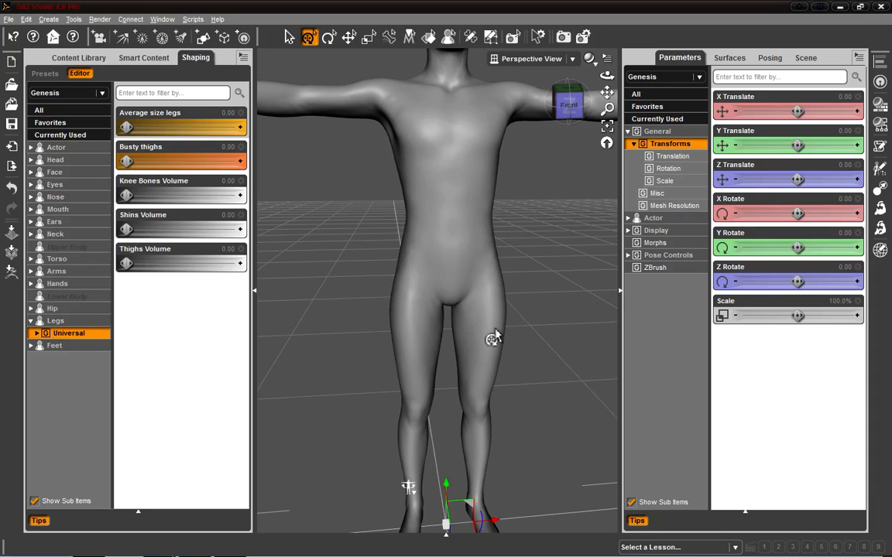
Step: Close ZBrush without saving and return to DAZ Studio
mouse_move(263, 551)
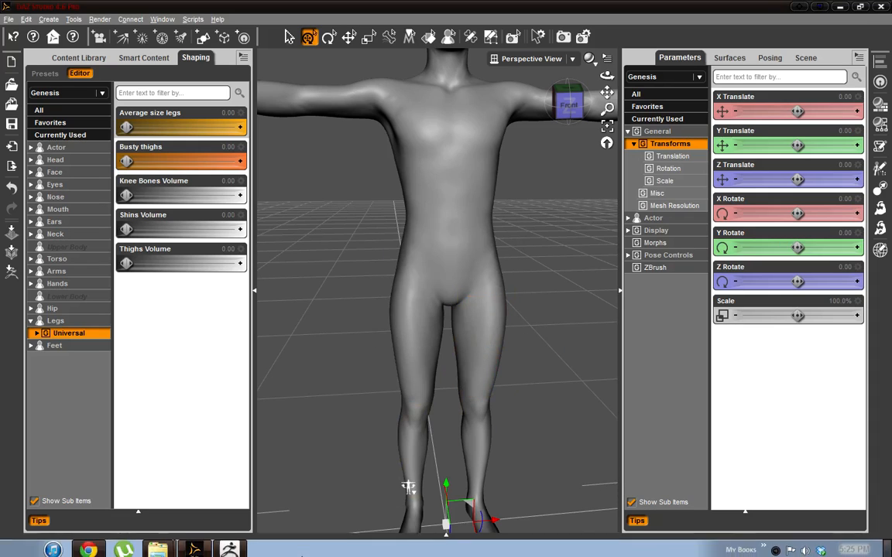
left_click(195, 546)
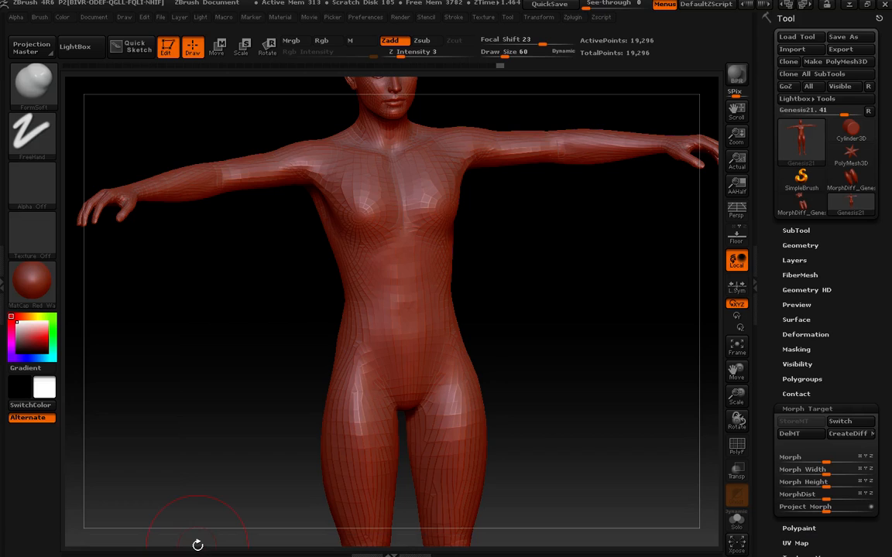
left_click(885, 5)
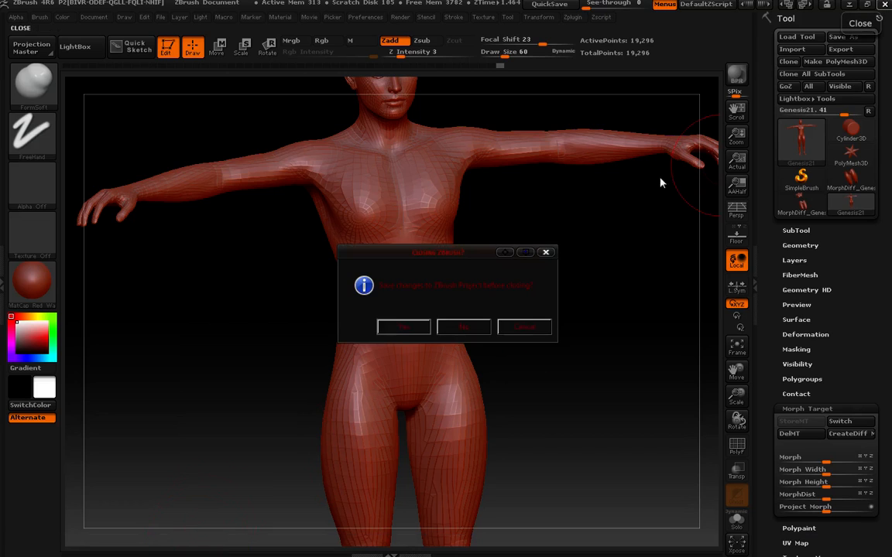
left_click(464, 327)
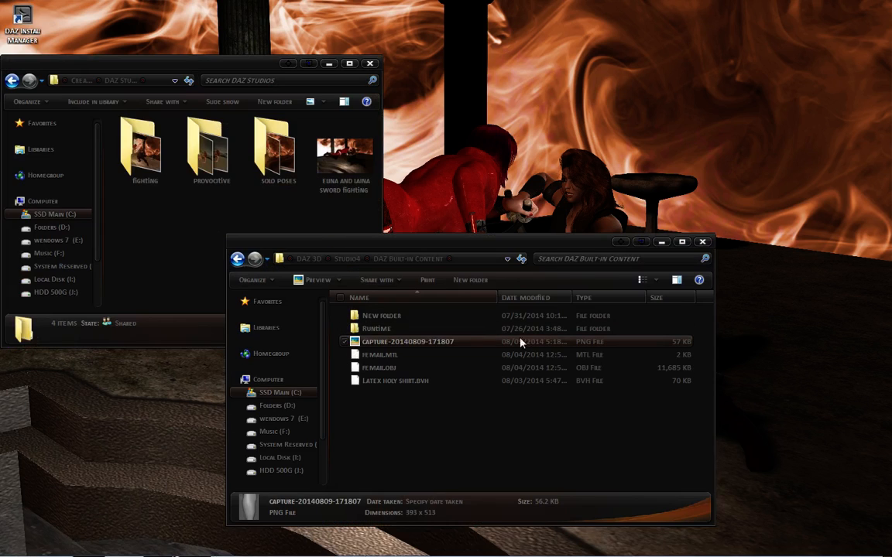
left_click(230, 546)
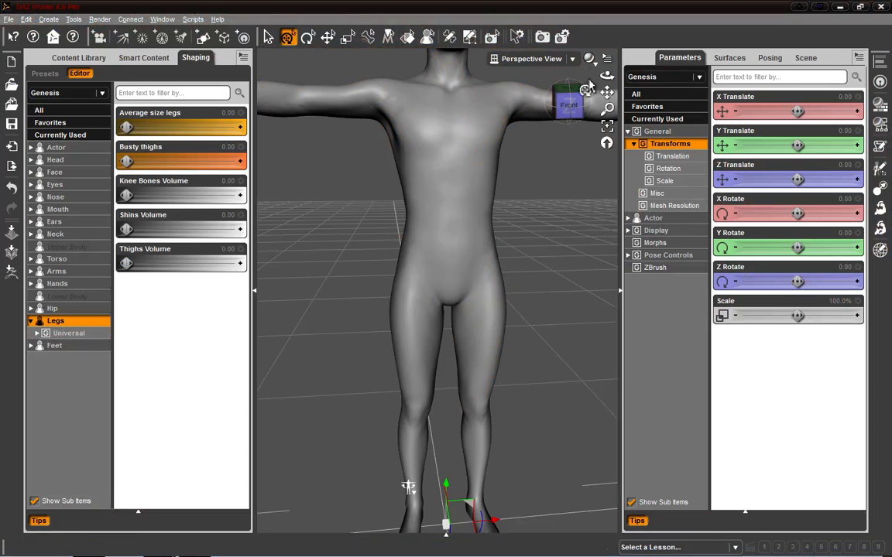
Step: Browse the pane tabs and the Genesis figure's Mesh Resolution parameters
left_click(809, 58)
left_click(768, 59)
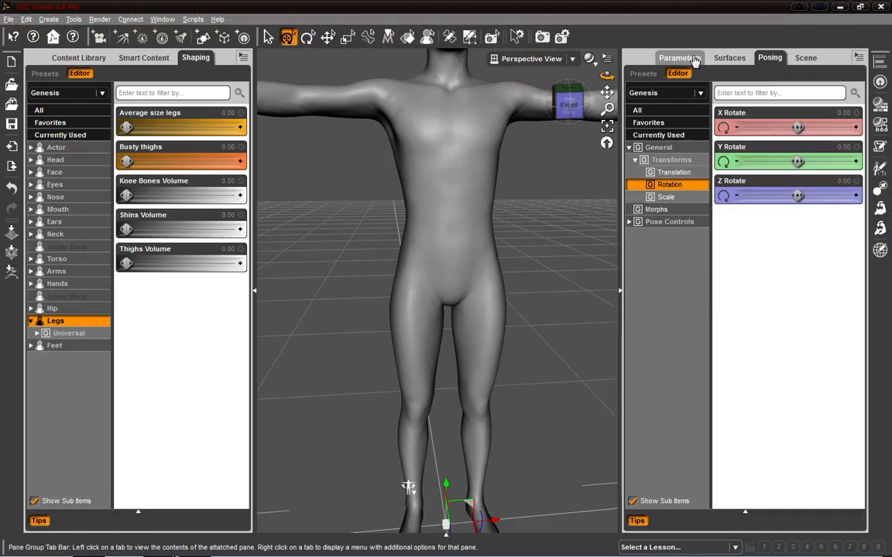
left_click(680, 57)
left_click(452, 173)
left_click(452, 173)
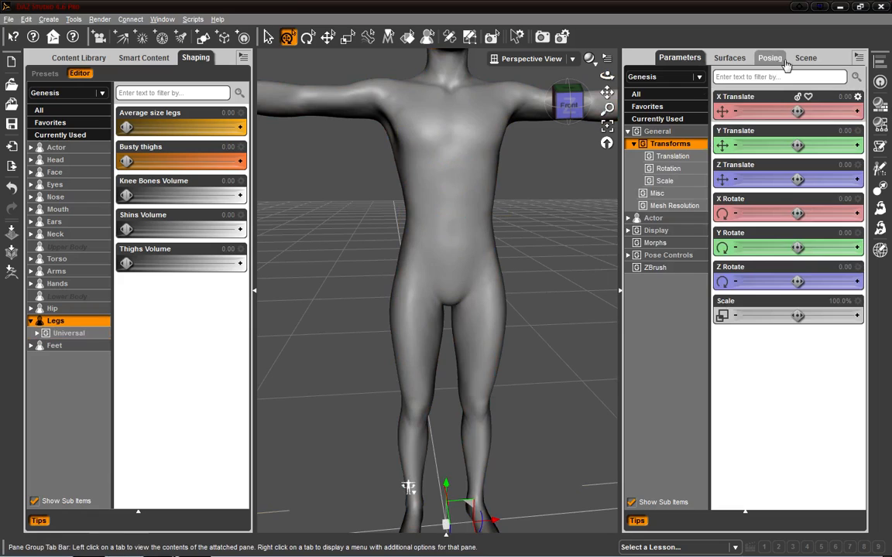
left_click(670, 206)
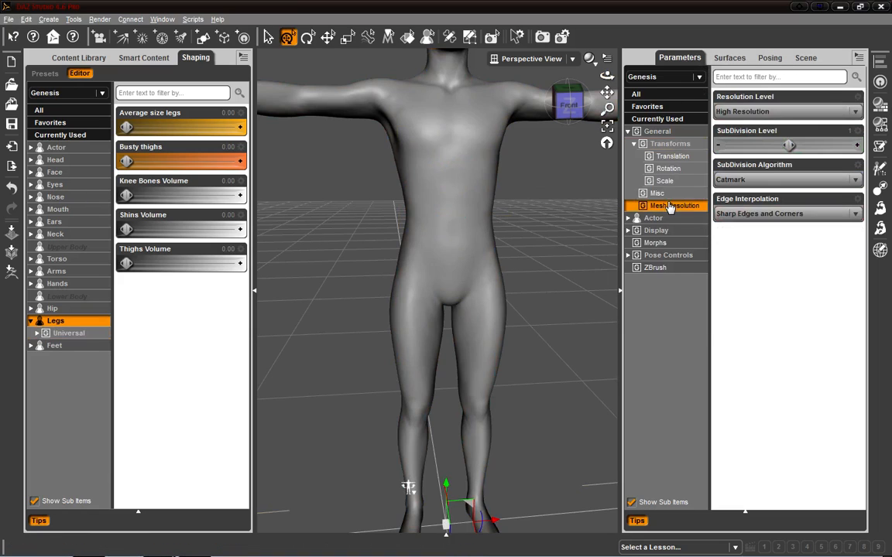
Step: Set the Genesis figure's mesh resolution to Base and its subdivision level to 0
left_click(774, 111)
left_click(736, 124)
left_click_drag(788, 145, 724, 144)
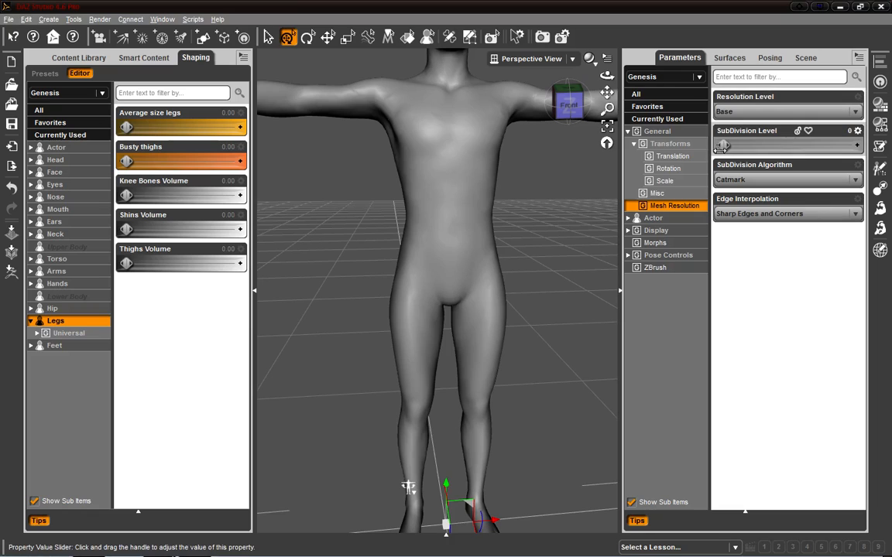
Step: Send the Genesis figure to ZBrush and place it on the canvas in Edit mode
left_click(11, 252)
left_click(434, 300)
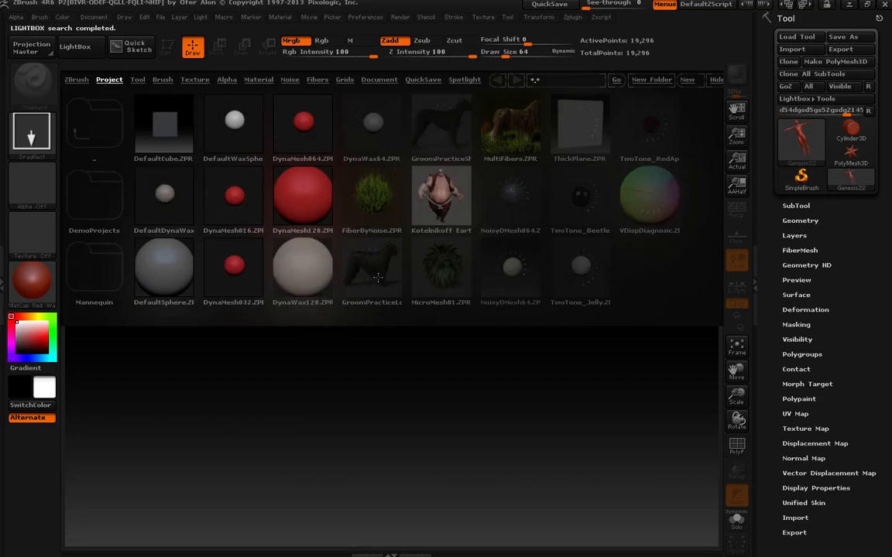
left_click(73, 54)
mouse_move(398, 289)
left_mouse_down()
mouse_move(474, 449)
mouse_move(412, 509)
left_mouse_up()
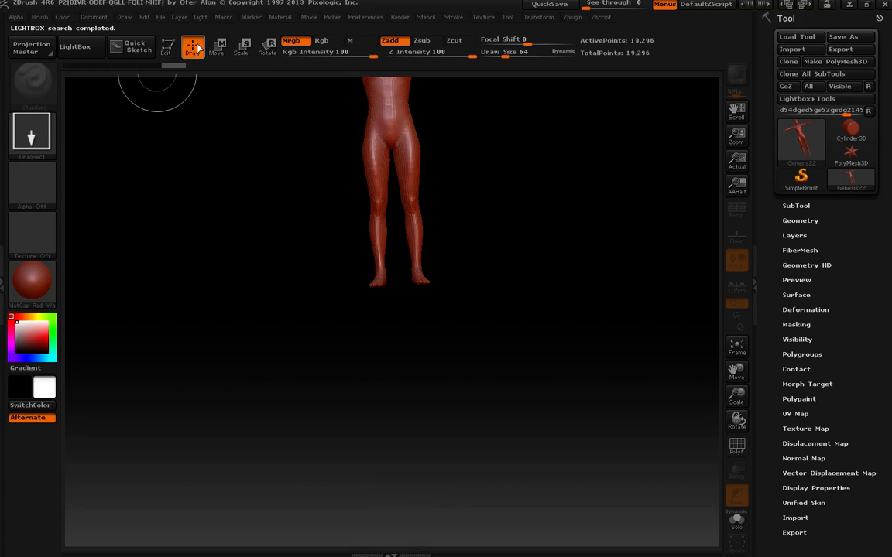
left_click(167, 48)
key("f")
left_click_drag(516, 290, 543, 418)
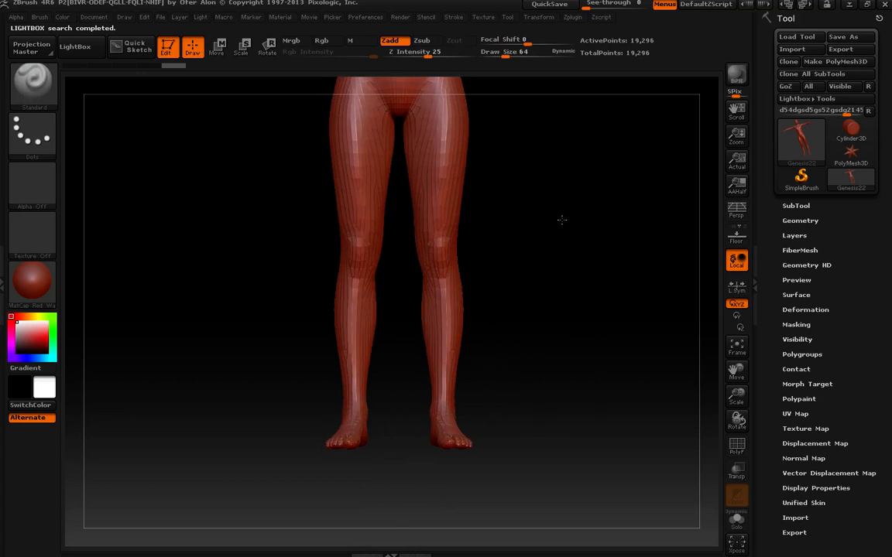
left_click_drag(562, 219, 497, 339, "alt")
Step: Store a morph target for the figure and create a difference mesh from it
left_click(793, 384)
left_click(794, 397)
mouse_move(393, 262)
left_mouse_down()
mouse_move(368, 290)
mouse_move(376, 305)
left_mouse_up()
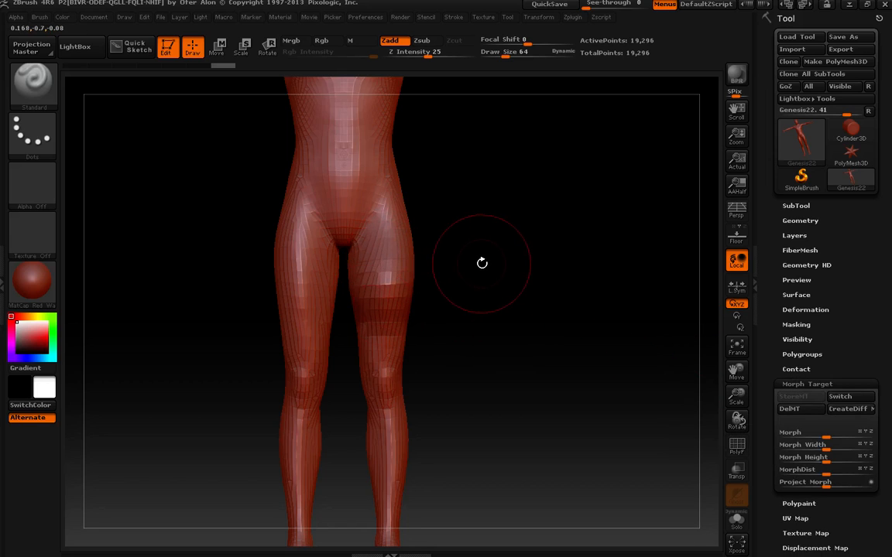
mouse_move(476, 204)
left_mouse_down()
mouse_move(494, 203)
mouse_move(501, 225)
mouse_move(476, 219)
left_mouse_up()
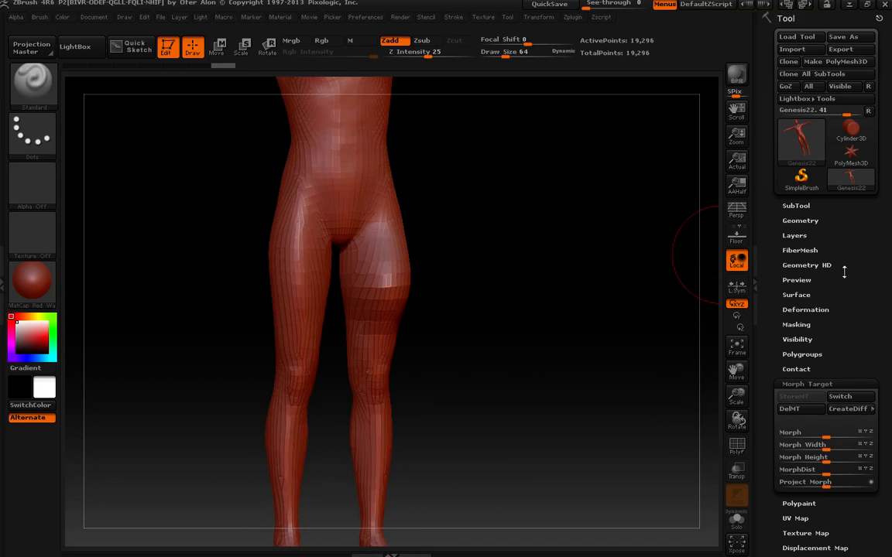
left_click(852, 408)
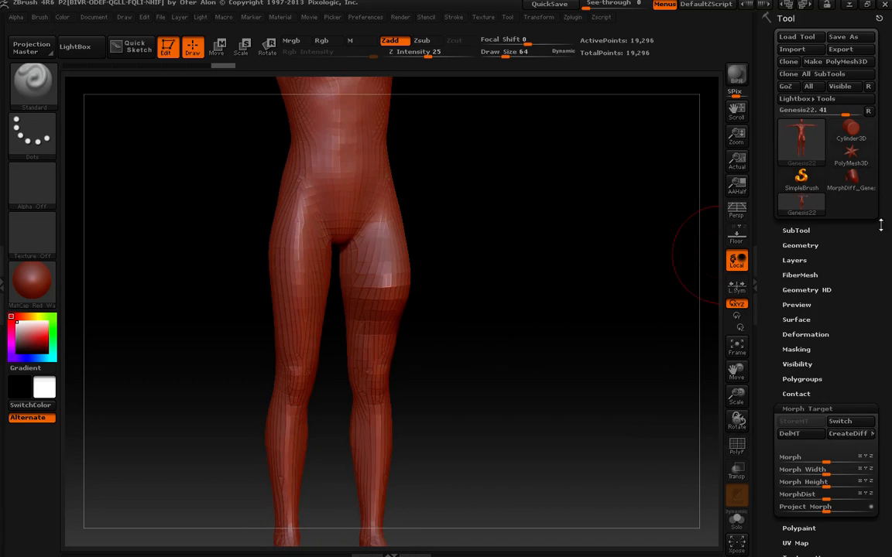
Step: Send the mesh back to DAZ Studio via GoZ as a new morph named gg and open the ZBrush parameter group
left_click(786, 86)
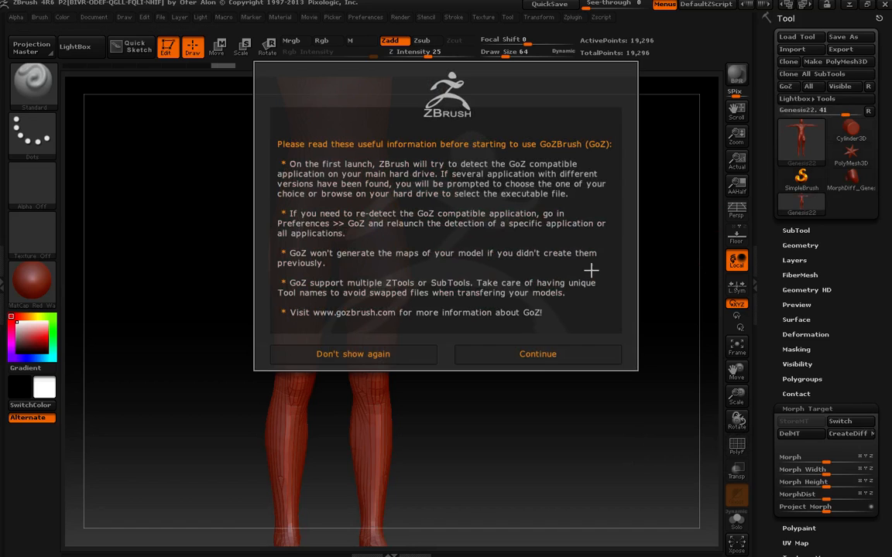
left_click(529, 354)
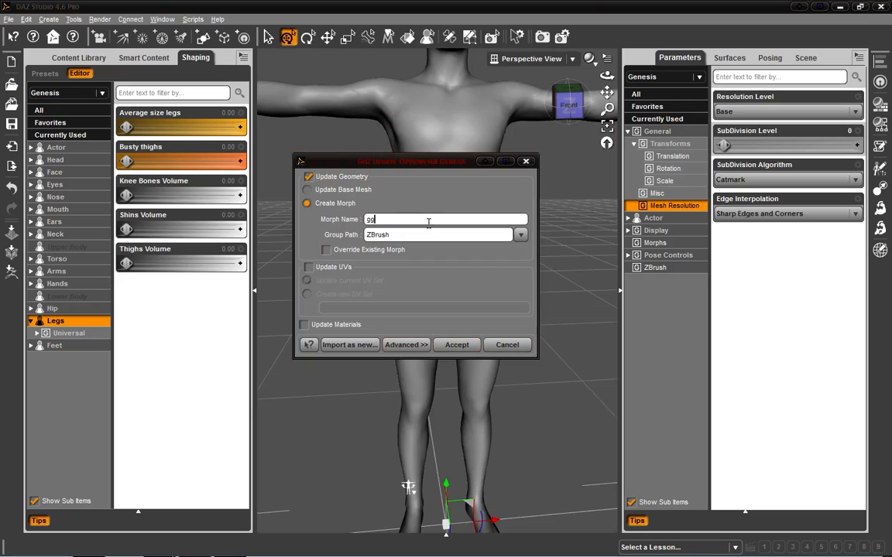
left_click(468, 347)
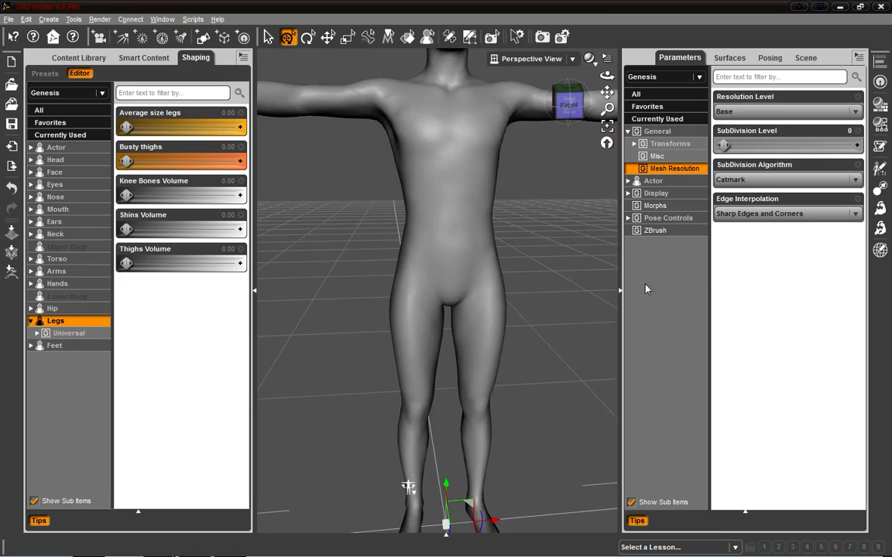
left_click(650, 232)
mouse_move(784, 247)
left_mouse_down()
mouse_move(887, 257)
mouse_move(706, 266)
mouse_move(788, 258)
left_mouse_up()
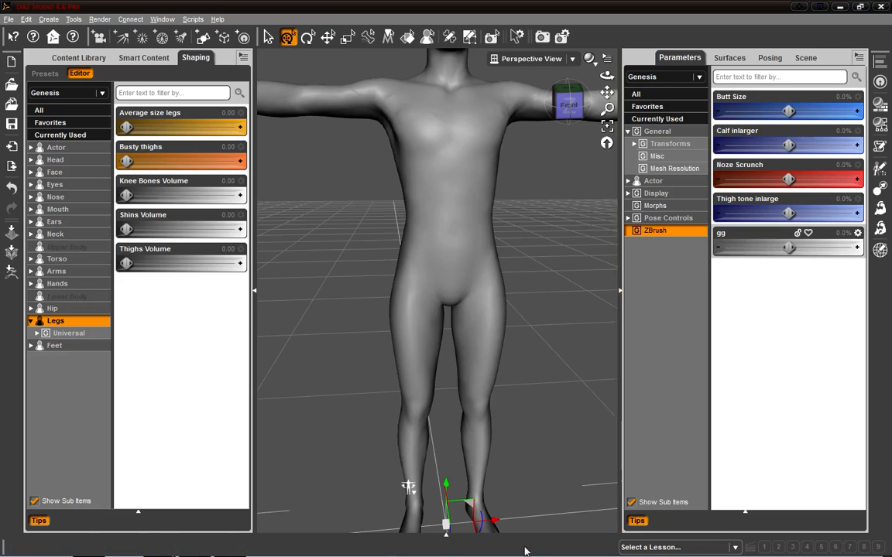
Step: Switch to ZBrush and create another difference mesh
mouse_move(284, 555)
left_click(228, 545)
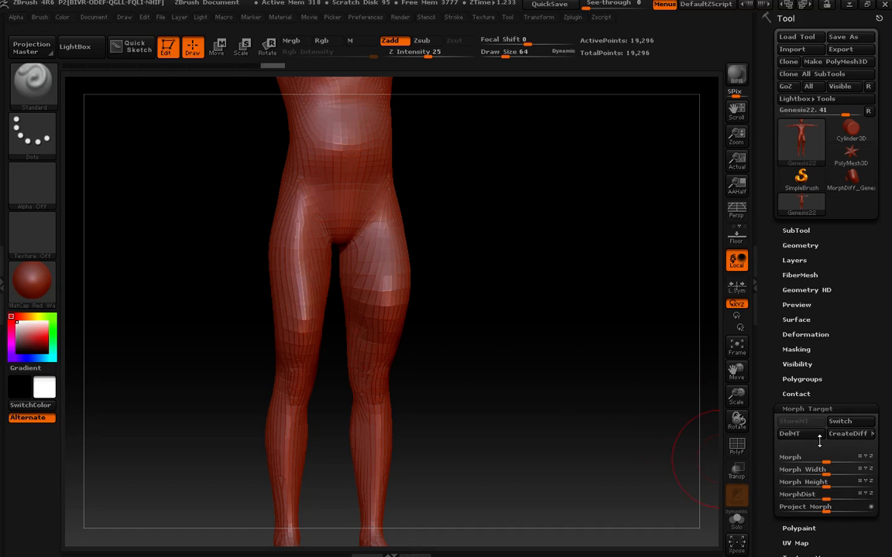
left_click(847, 433)
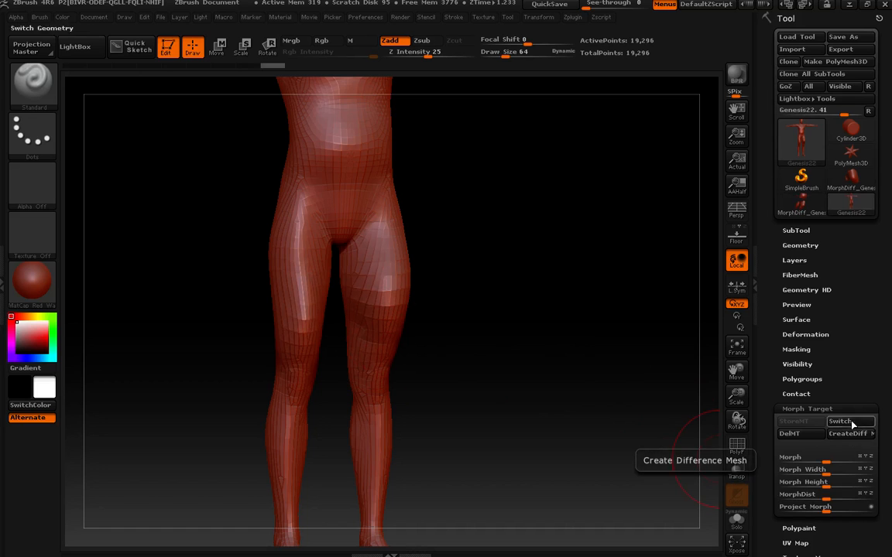
Step: Send the mesh to DAZ Studio via GoZ as a new morph named gfd
left_click(784, 86)
left_click(548, 356)
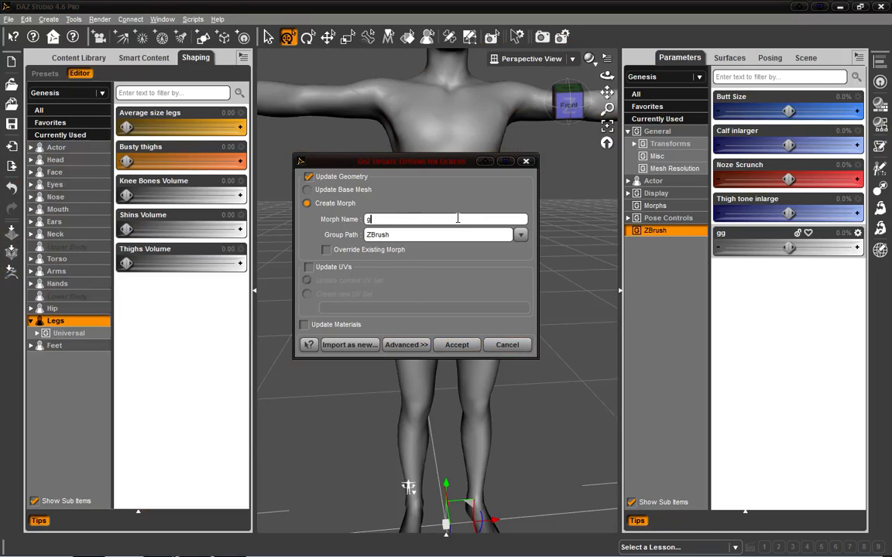
type("gfd")
left_click(449, 347)
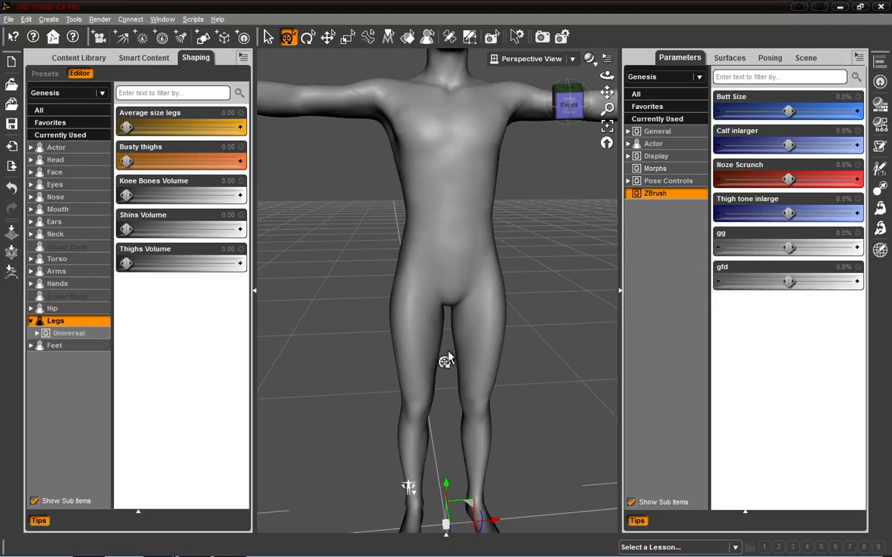
Step: Try the gg and gfd morph sliders on the figure and reset them to zero
left_click_drag(571, 104, 556, 101)
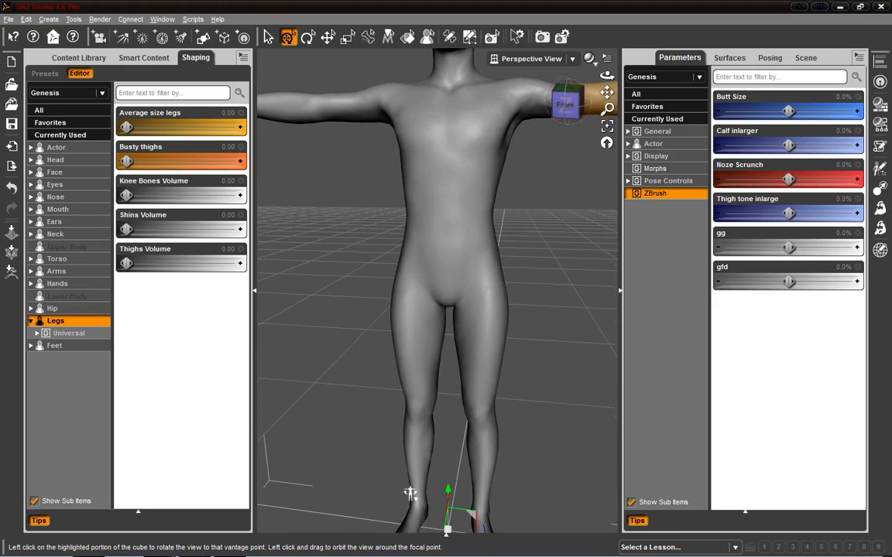
left_click_drag(788, 247, 790, 283)
left_click(798, 286, "alt")
left_click(810, 253, "alt")
left_click_drag(837, 253, 772, 250)
left_click(560, 113)
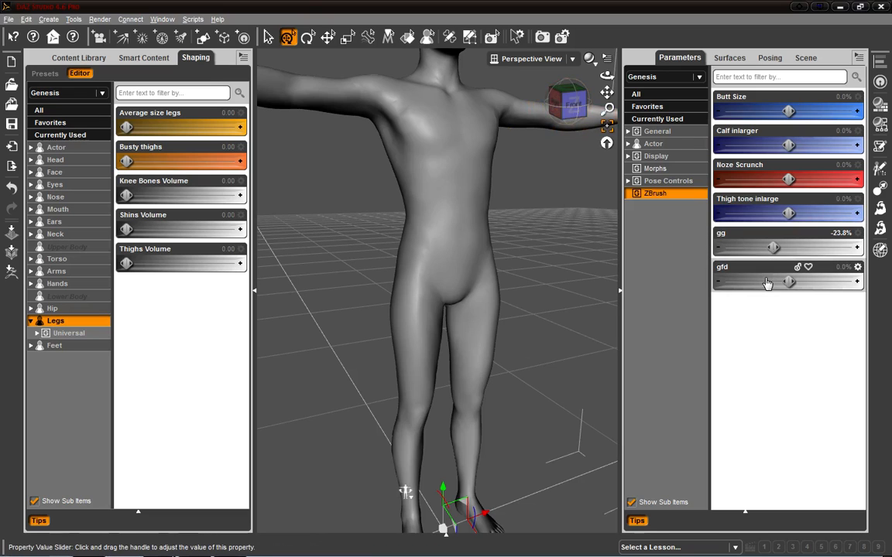
left_click(752, 252, "alt")
Step: Switch to ZBrush and create a further difference mesh
mouse_move(275, 553)
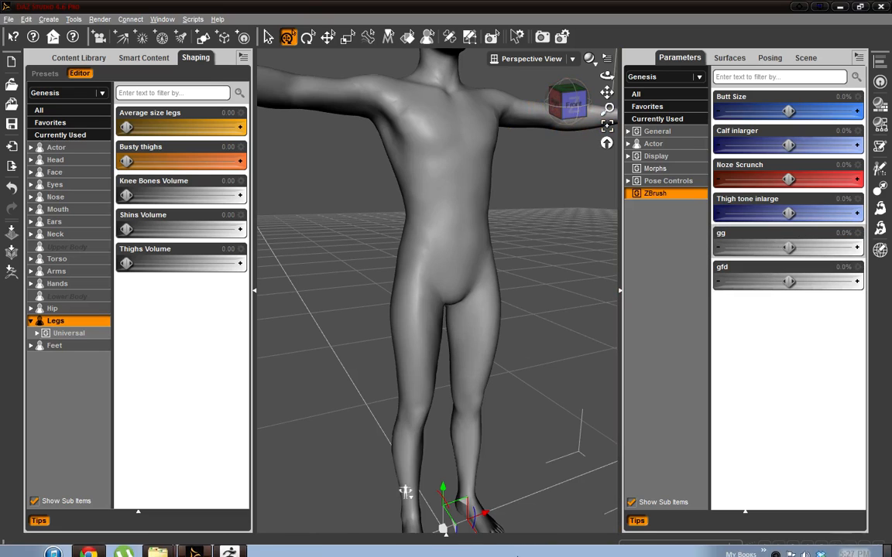
left_click(196, 546)
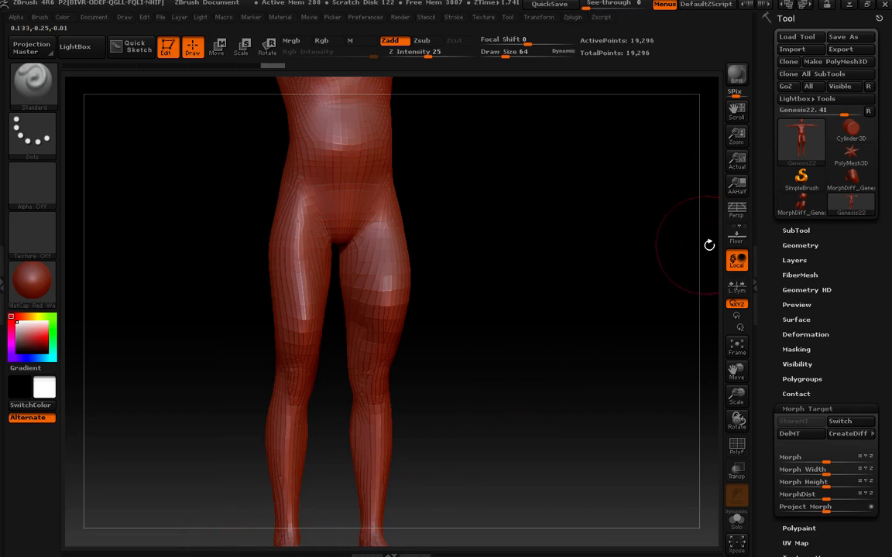
left_click_drag(548, 185, 536, 391, "alt")
mouse_move(298, 250)
left_mouse_down()
mouse_move(308, 261)
mouse_move(298, 267)
left_mouse_up()
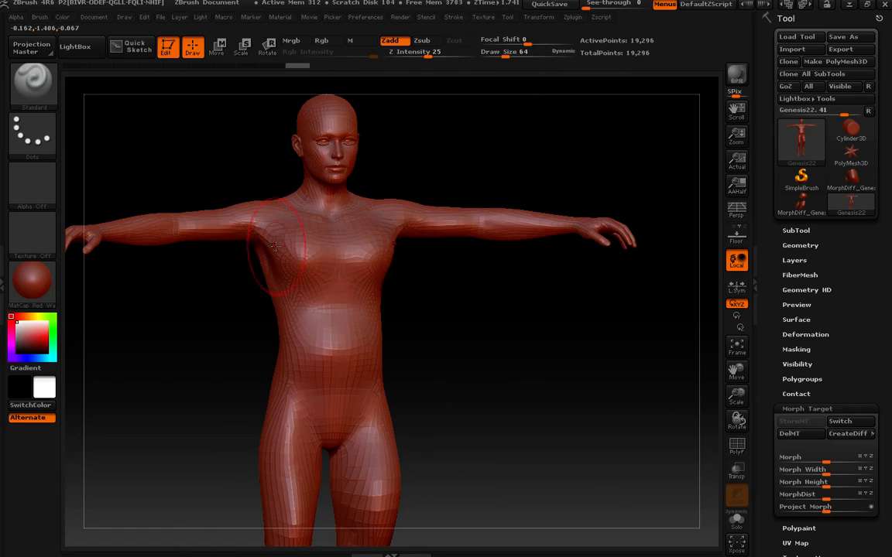
left_click(849, 435)
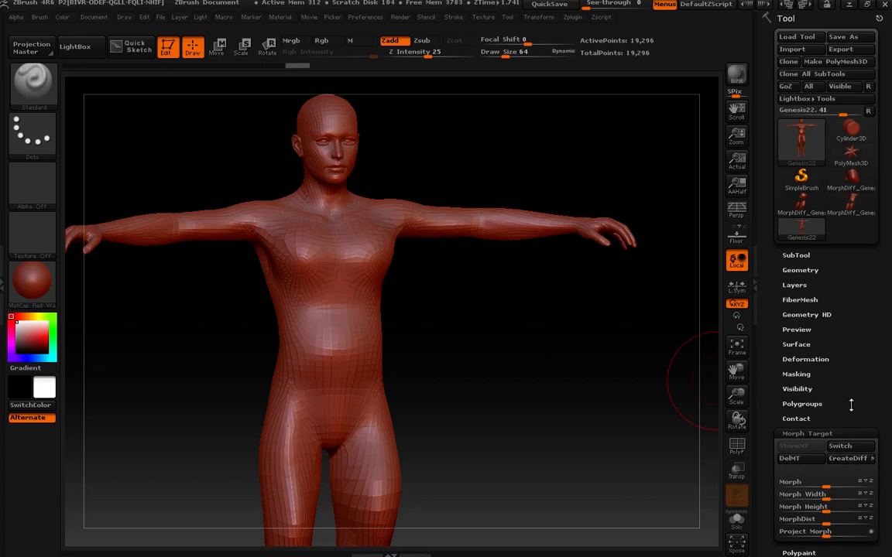
Step: Send the mesh to DAZ Studio via GoZ as a new morph named dd
left_click(784, 88)
left_click(531, 354)
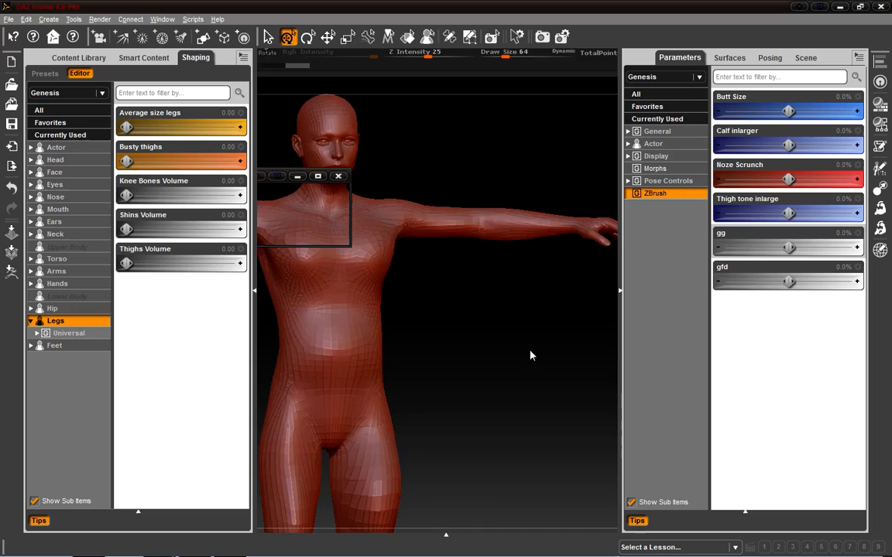
type("dd")
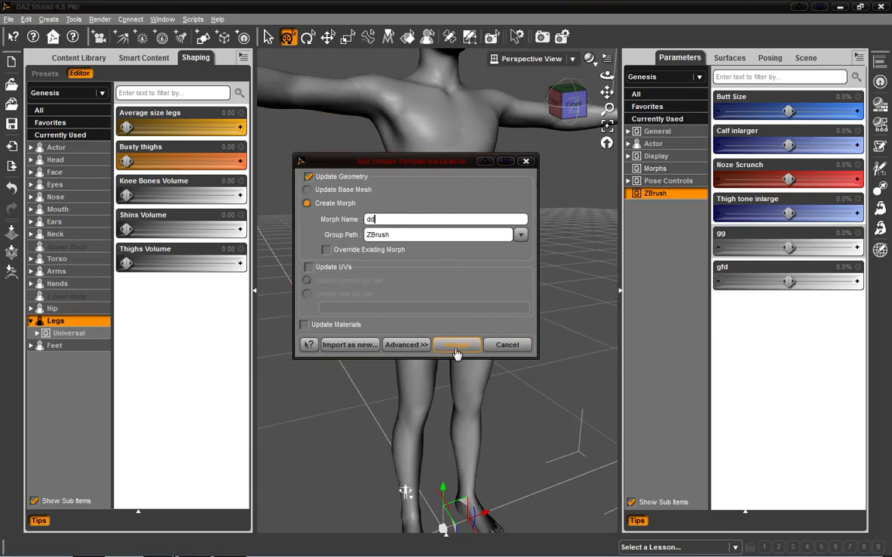
left_click(456, 344)
Step: Try the dd, gfd and gg morph sliders and undo the slider change
mouse_move(787, 316)
left_mouse_down()
mouse_move(859, 311)
mouse_move(779, 315)
mouse_move(865, 329)
left_mouse_up()
key("ctrl+z")
mouse_move(789, 283)
left_mouse_down()
mouse_move(851, 283)
mouse_move(790, 290)
left_mouse_up()
mouse_move(788, 249)
left_mouse_down()
mouse_move(862, 253)
mouse_move(784, 257)
left_mouse_up()
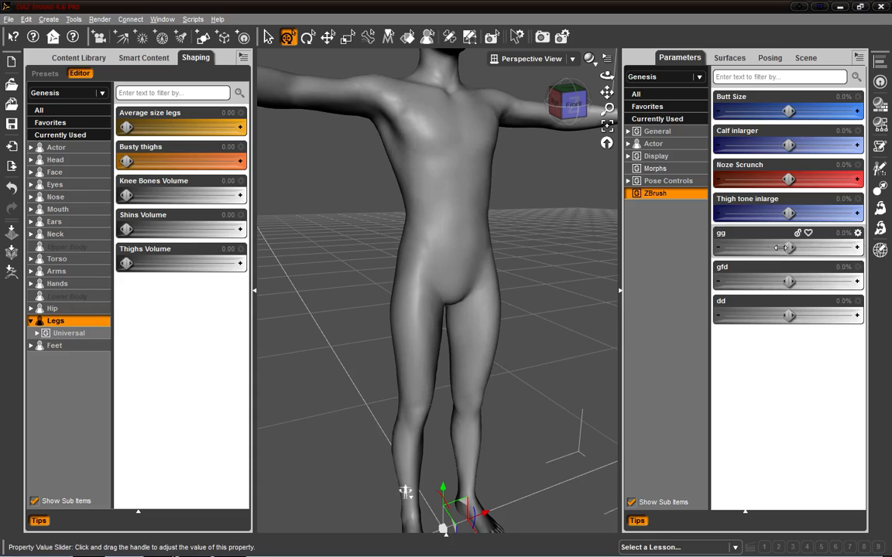
Step: Switch to ZBrush and delete the stored morph target
mouse_move(385, 543)
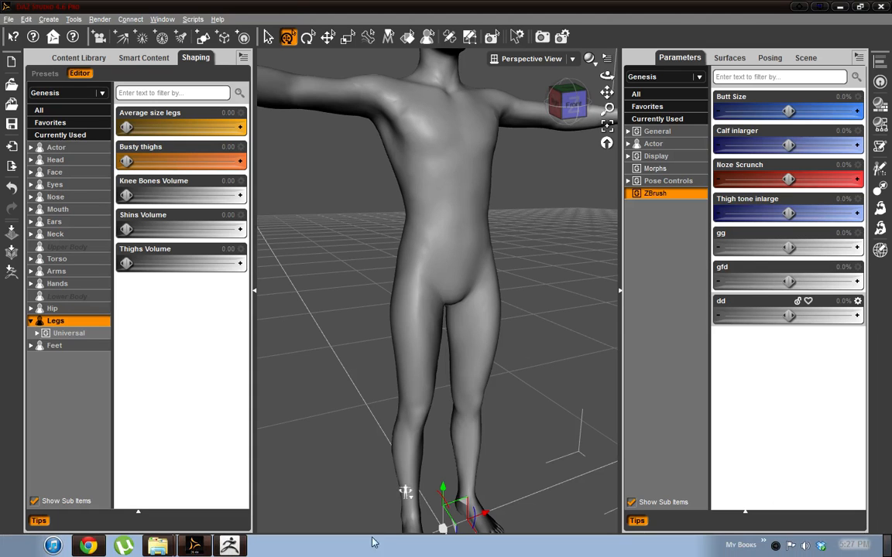
left_click(229, 547)
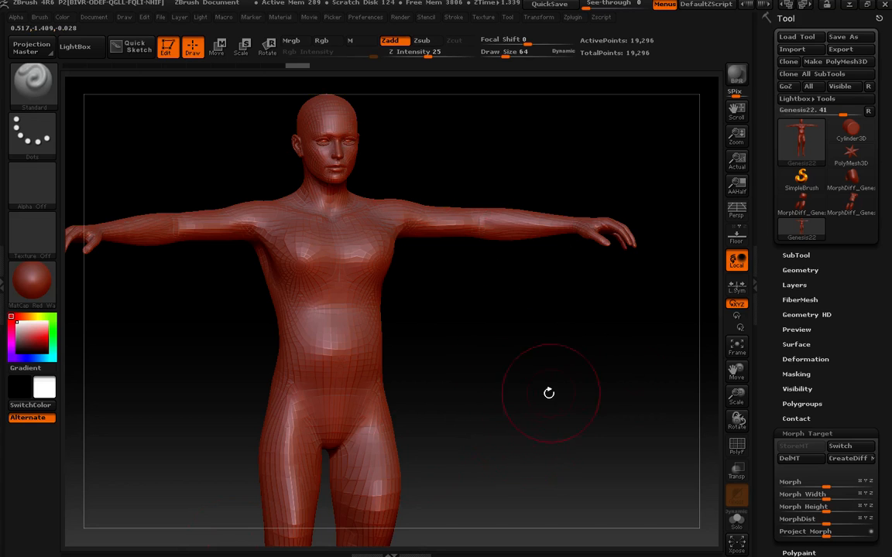
left_click_drag(510, 363, 500, 254, "alt")
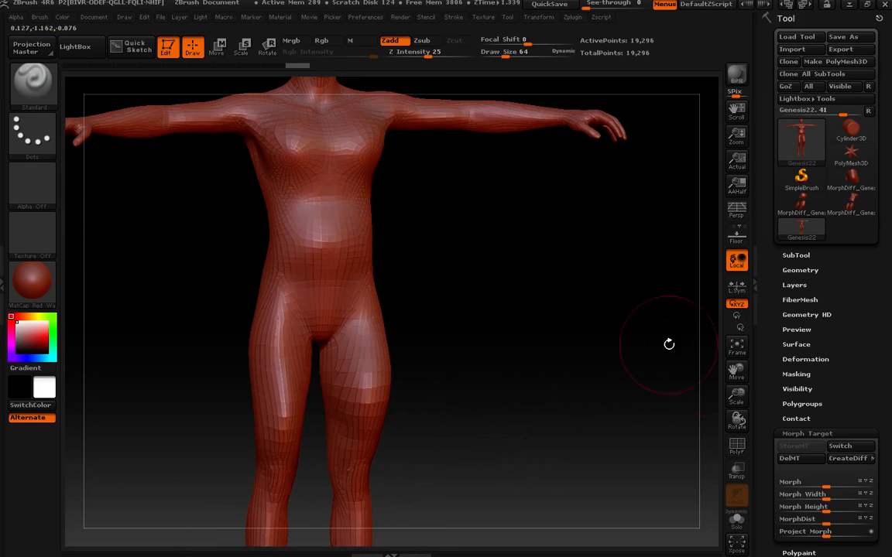
left_click(797, 463)
Step: Undo the last four changes to the Genesis mesh
mouse_move(482, 346)
left_mouse_down()
mouse_move(463, 343)
mouse_move(467, 329)
mouse_move(480, 333)
mouse_move(474, 329)
left_mouse_up()
key("ctrl+z")
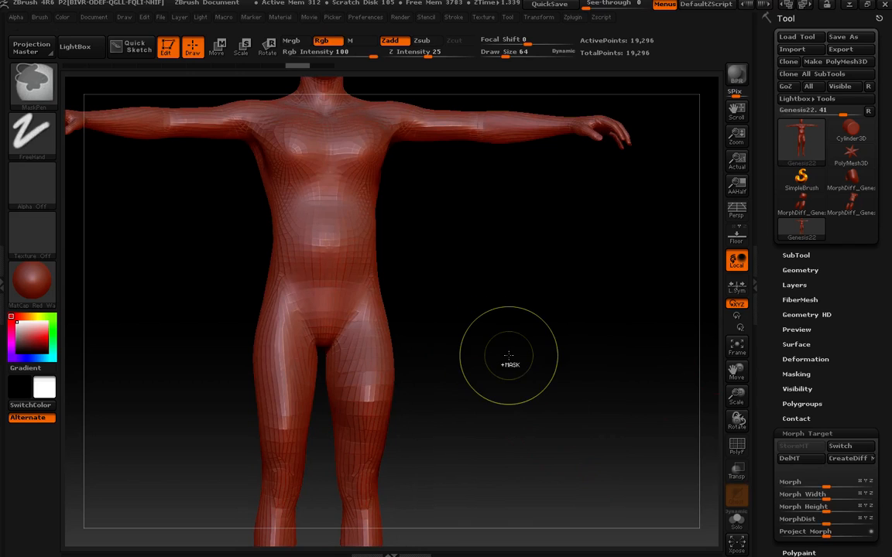
key("ctrl+z")
key("ctrl+z")
key("ctrl+z")
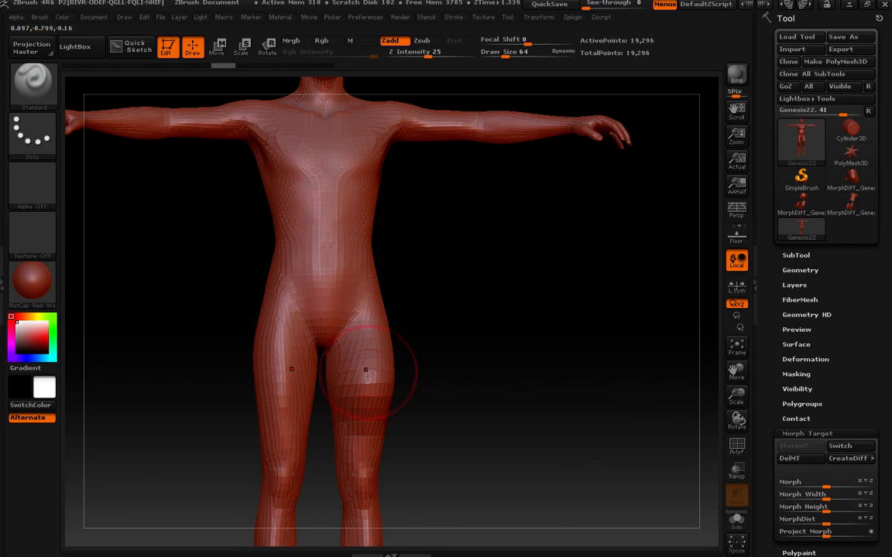
Step: Replace the stored morph target with a new one and create a difference mesh
left_click(807, 460)
left_click(805, 448)
mouse_move(356, 276)
left_mouse_down()
mouse_move(349, 195)
mouse_move(360, 201)
mouse_move(315, 149)
mouse_move(355, 199)
left_mouse_up()
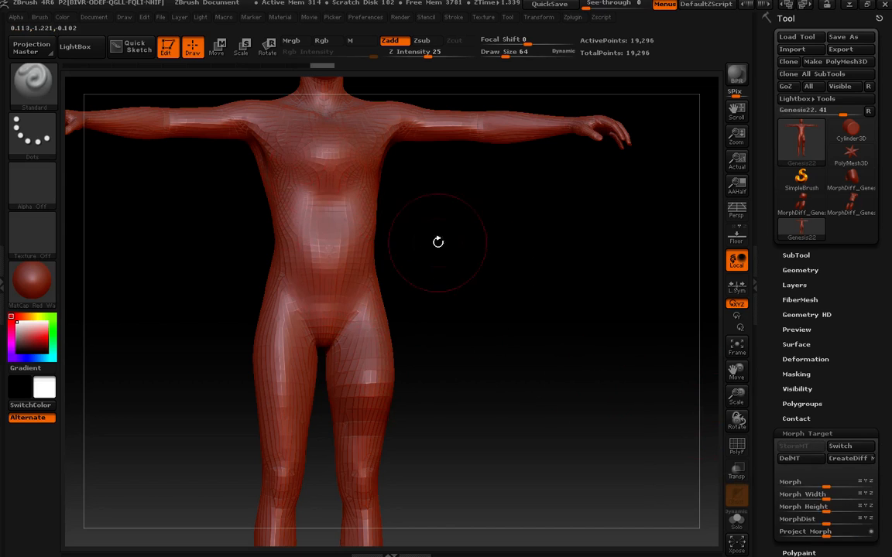
left_click(851, 459)
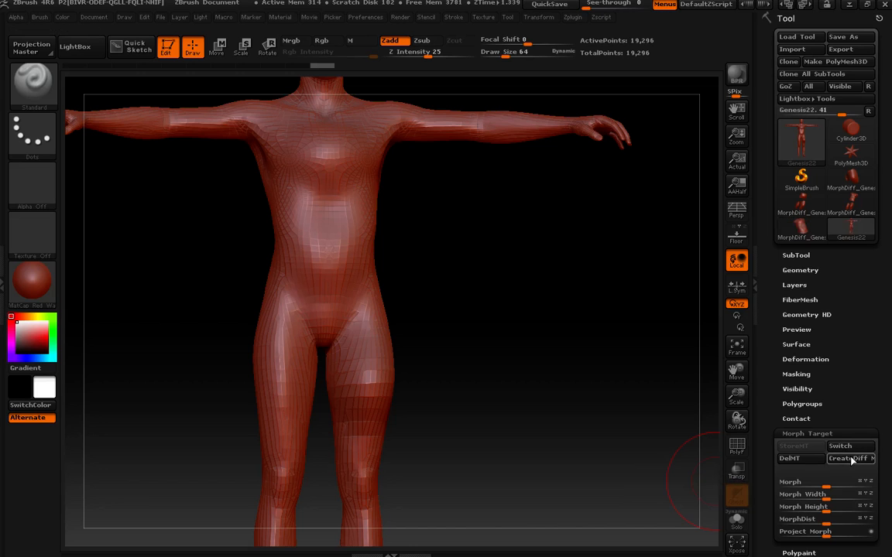
Step: Send the mesh to DAZ Studio via GoZ as a new morph named hhf and set it to about 18%
left_click(788, 87)
left_click(509, 357)
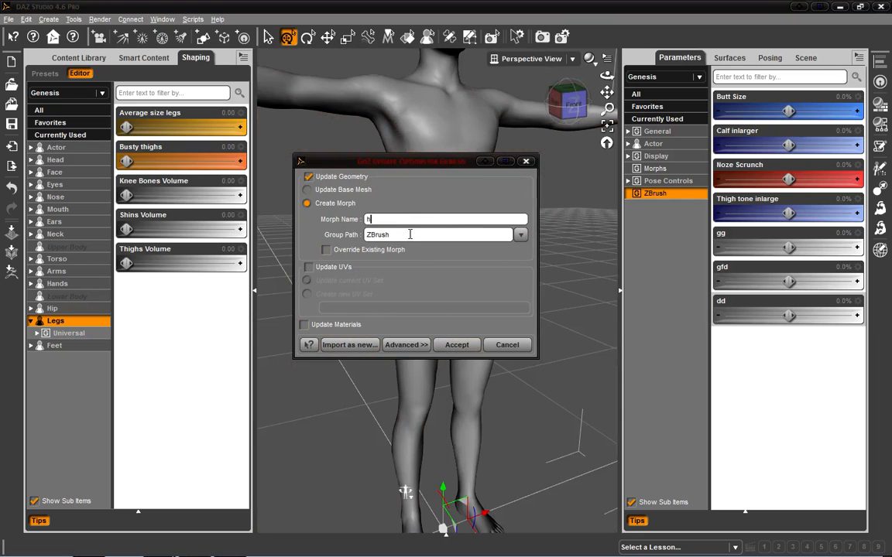
type("hhf")
left_click(458, 345)
mouse_move(799, 352)
left_mouse_down()
mouse_move(848, 354)
mouse_move(781, 351)
mouse_move(852, 351)
mouse_move(722, 350)
mouse_move(836, 350)
mouse_move(801, 350)
left_mouse_up()
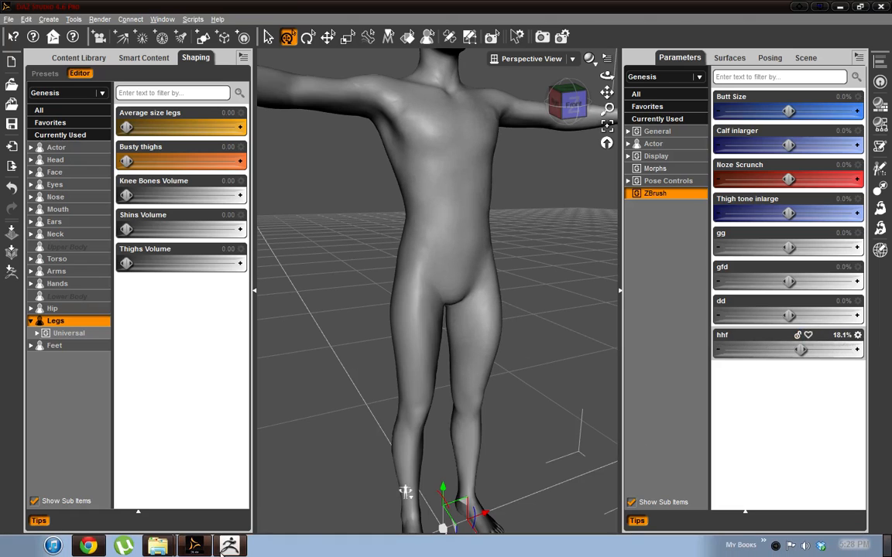
Step: In ZBrush, undo the last four changes and delete the stored morph target
left_click(228, 546)
key("ctrl+z")
key("ctrl+z")
key("ctrl+z")
key("ctrl+z")
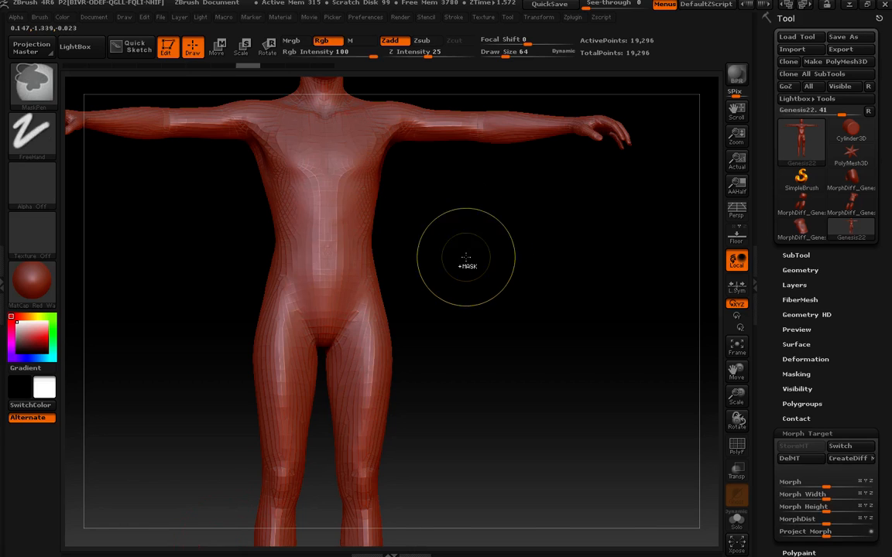
left_click(800, 460)
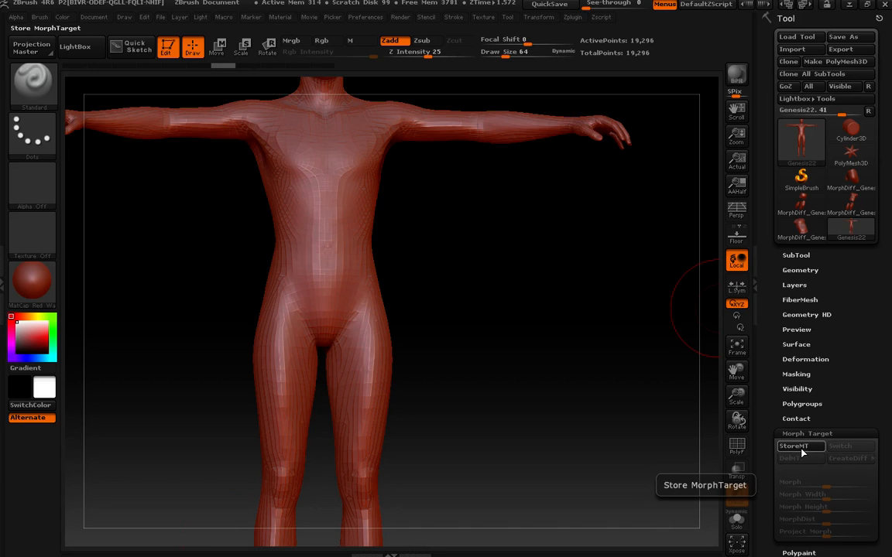
Step: Store a new morph target in ZBrush and send the mesh to DAZ Studio via GoZ as a new morph named gfhf
left_click(798, 447)
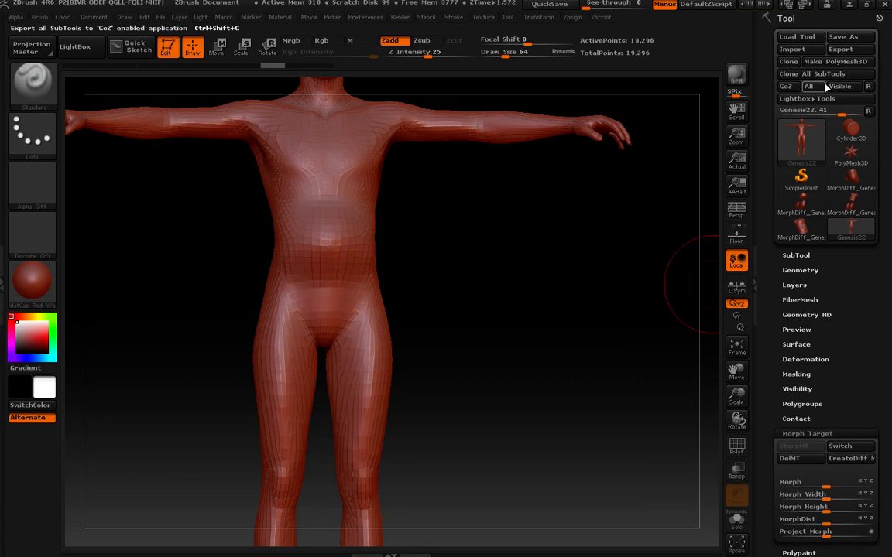
left_click(786, 86)
left_click(554, 350)
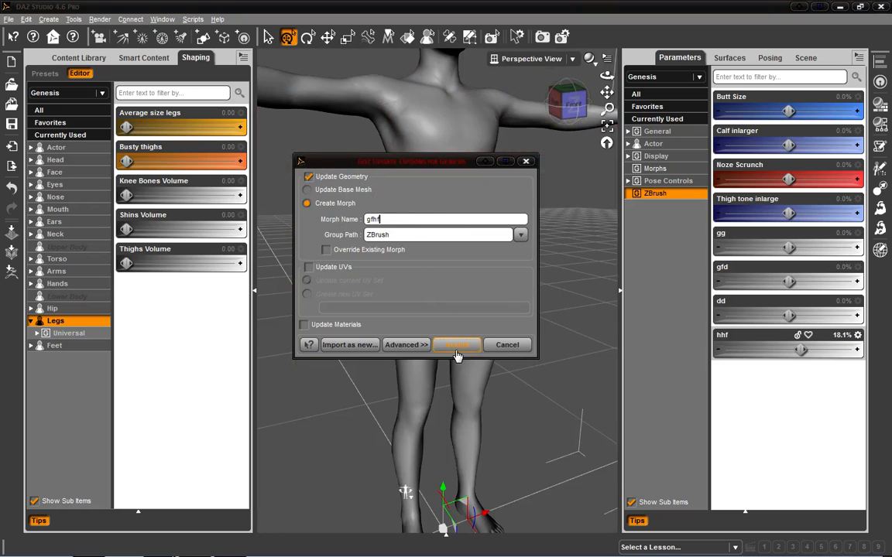
left_click(456, 350)
Step: Preview the gfhf morph by moving its slider both ways and returning it to 0%
left_click_drag(789, 384, 762, 384)
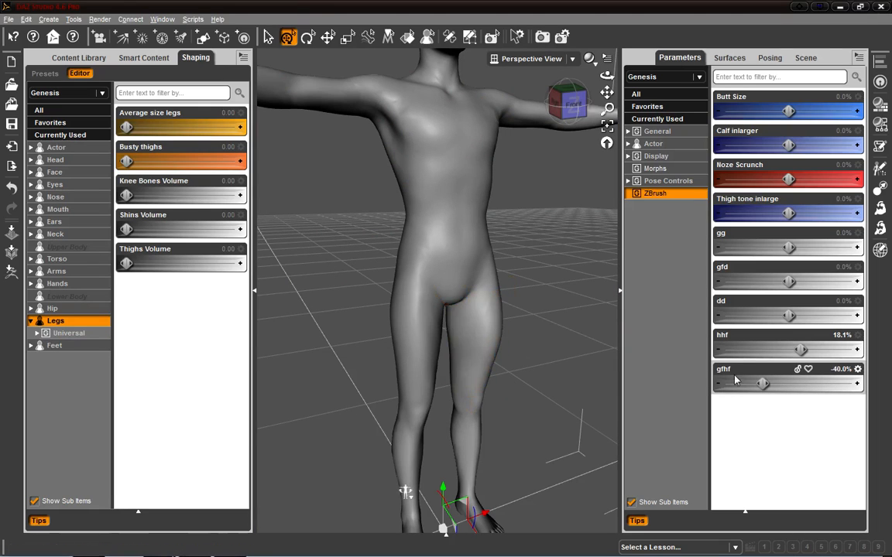
left_click_drag(762, 385, 798, 385)
left_click(779, 385, "alt")
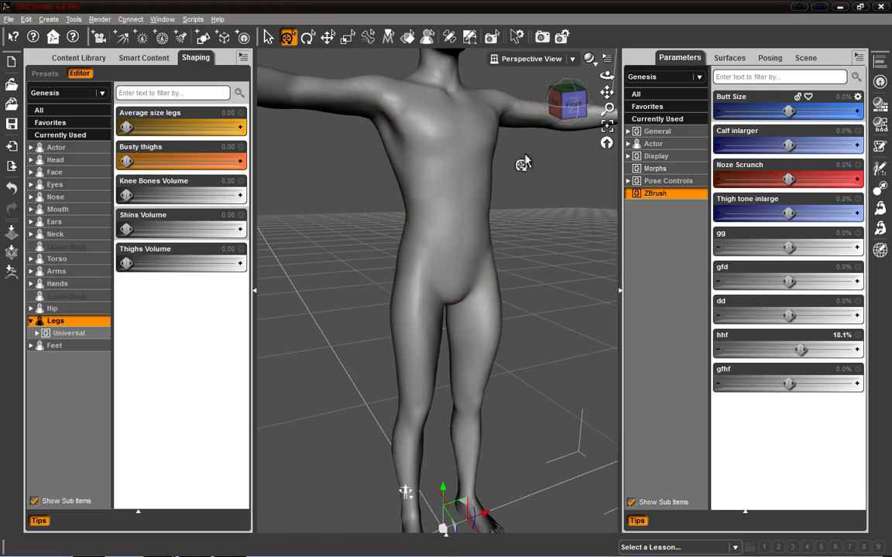
Step: Close DAZ Studio and exit ZBrush without saving the changes
left_click_drag(577, 98, 797, 6)
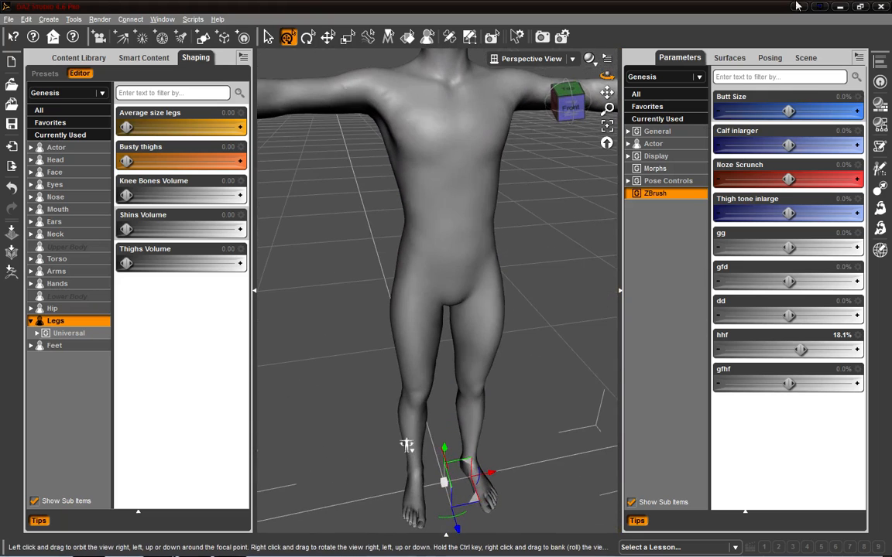
left_click(880, 7)
left_click(452, 301)
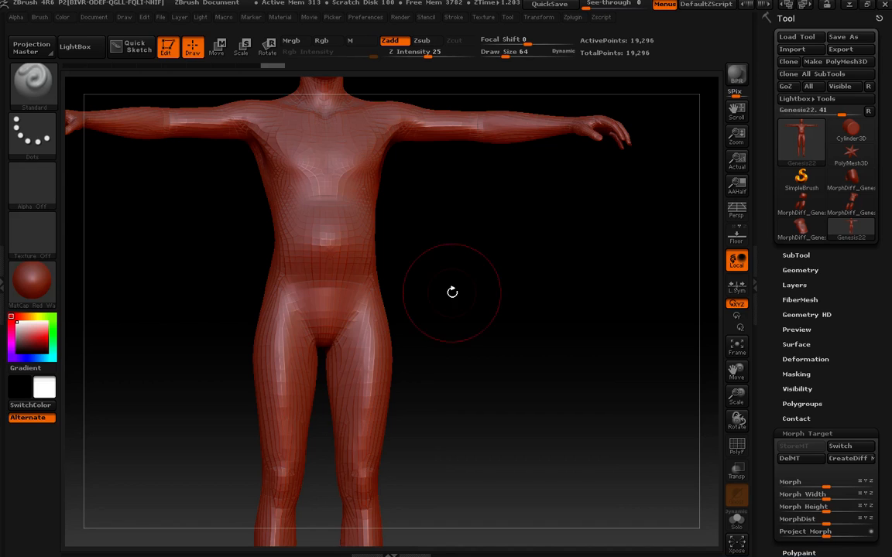
left_click(883, 5)
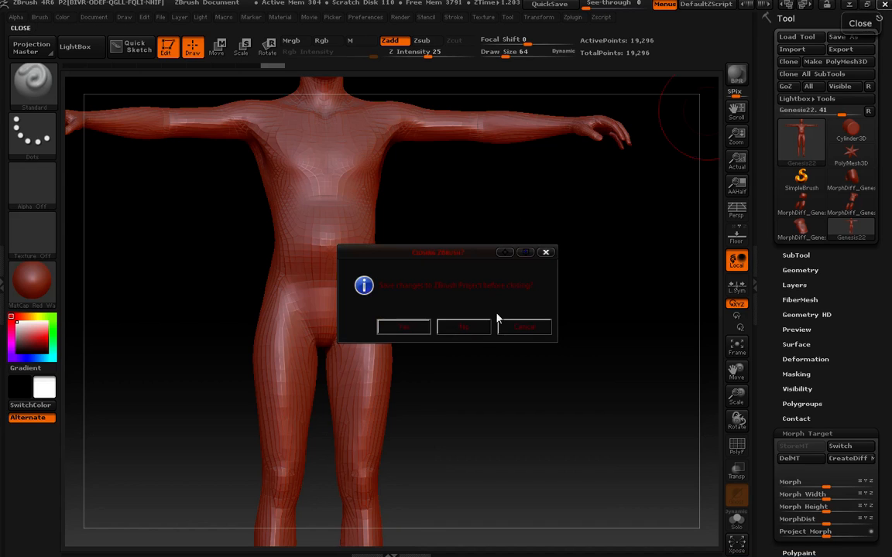
left_click(480, 328)
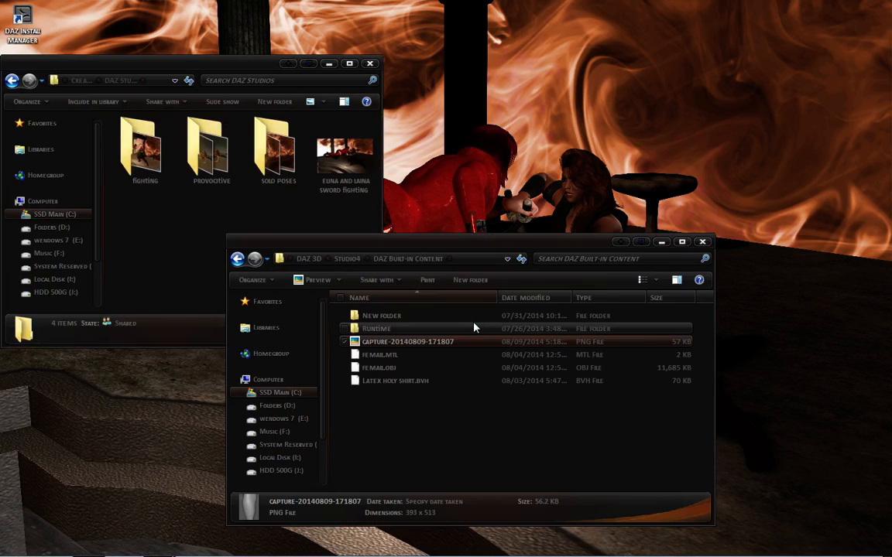
Step: Close both open file explorer windows on the desktop
left_click(373, 63)
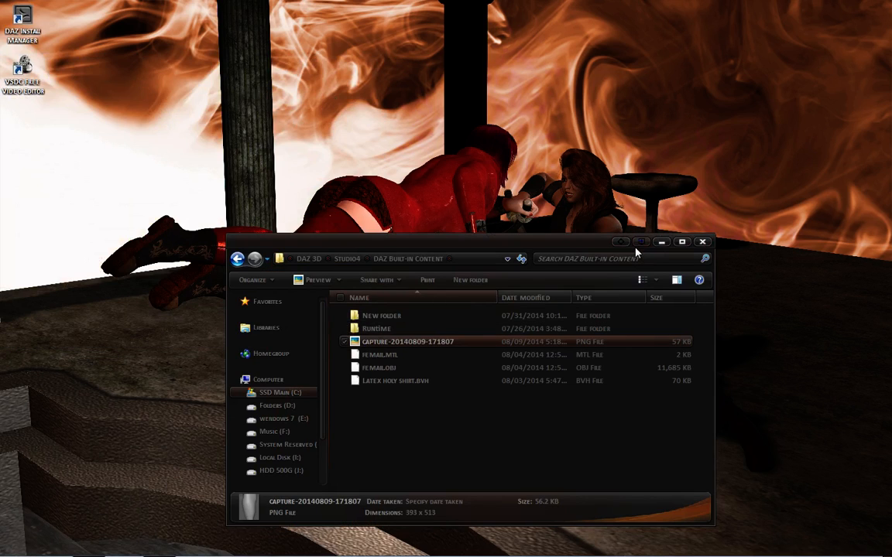
left_click(700, 243)
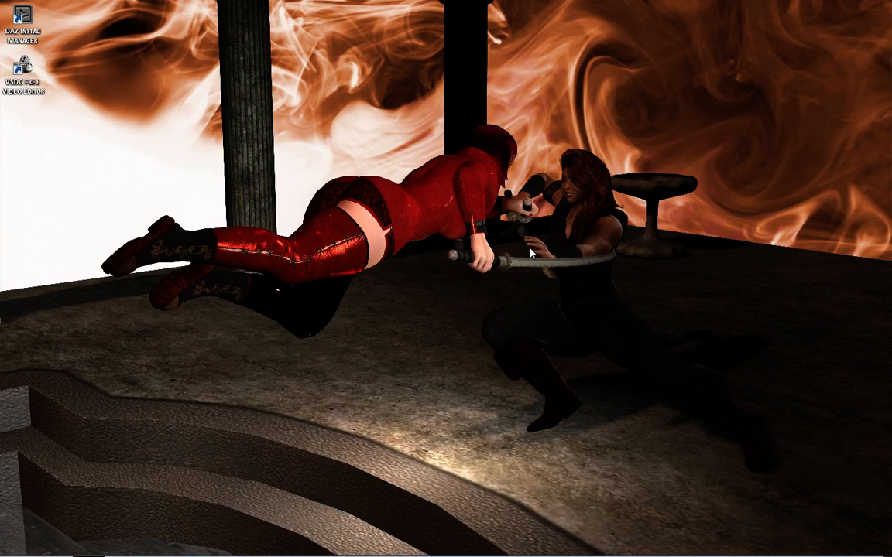